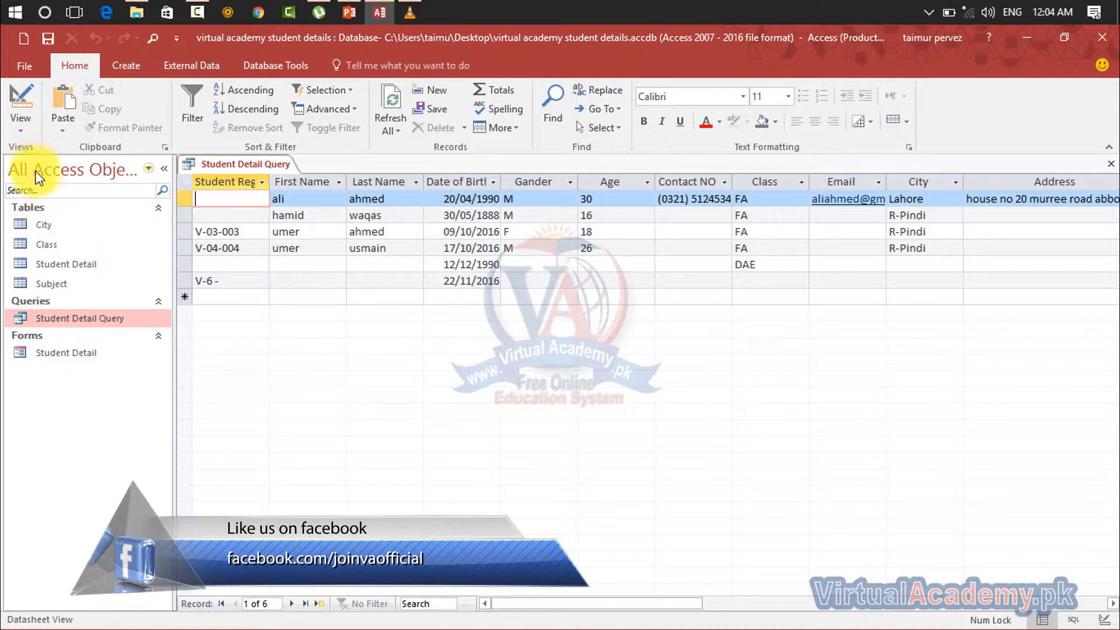
# Step: Sort the First Name field ascending in the design of Student Detail Query and run the query
pyautogui.click(20, 121)
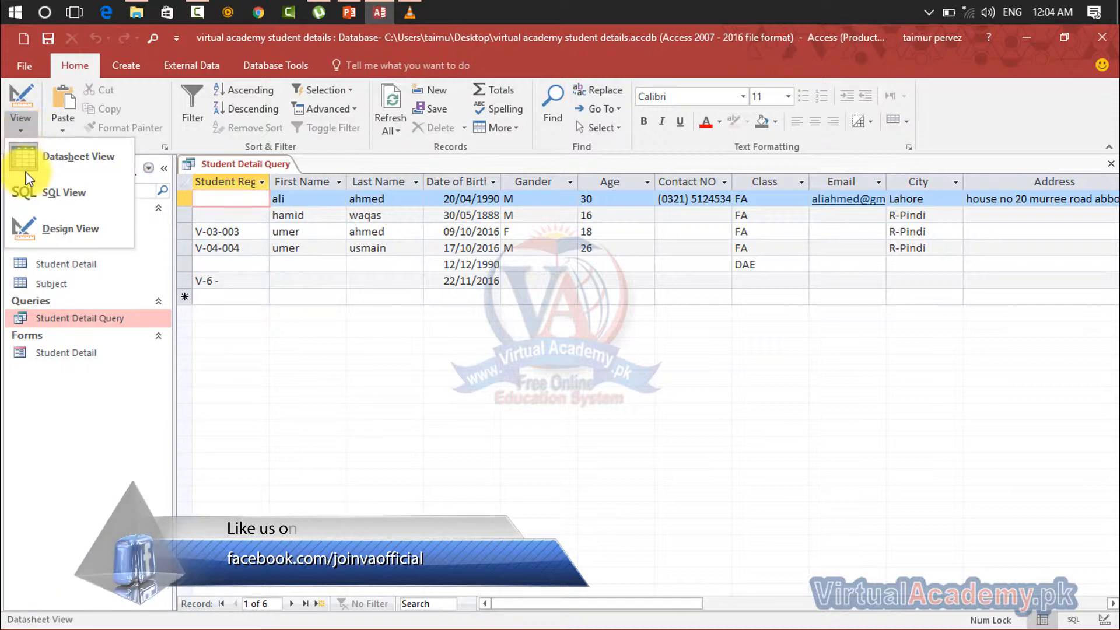
pyautogui.click(41, 226)
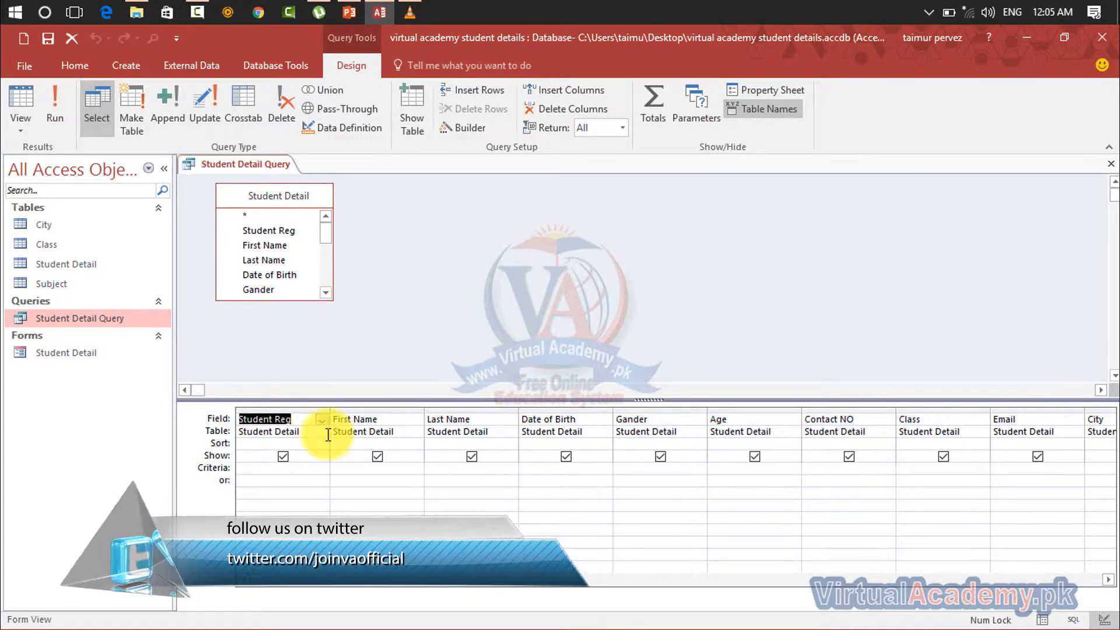
pyautogui.click(357, 442)
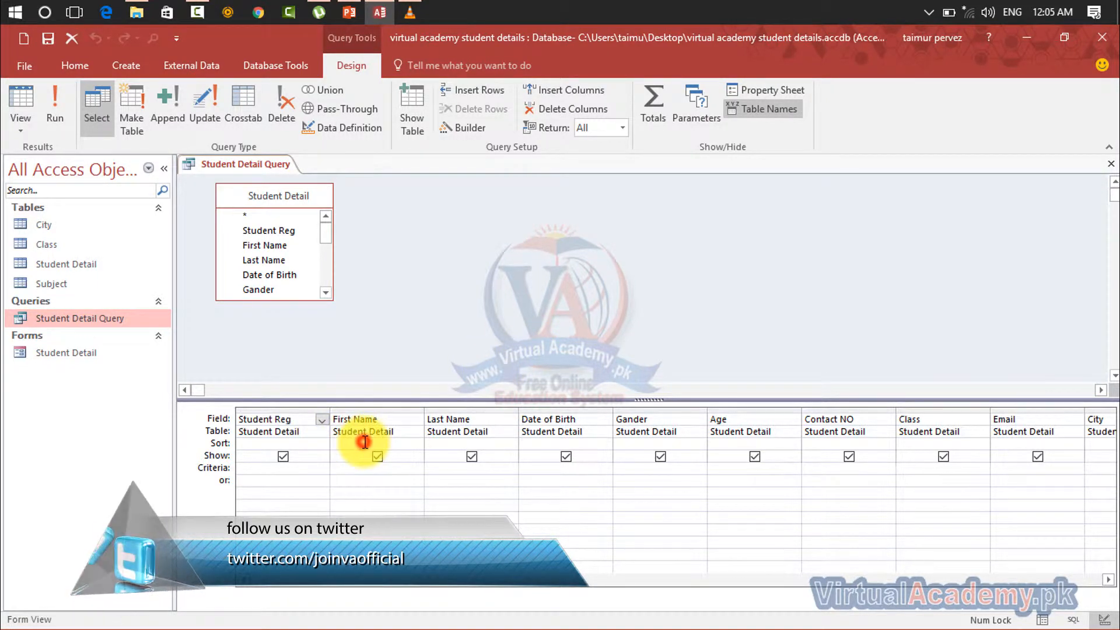
pyautogui.click(417, 444)
pyautogui.click(408, 456)
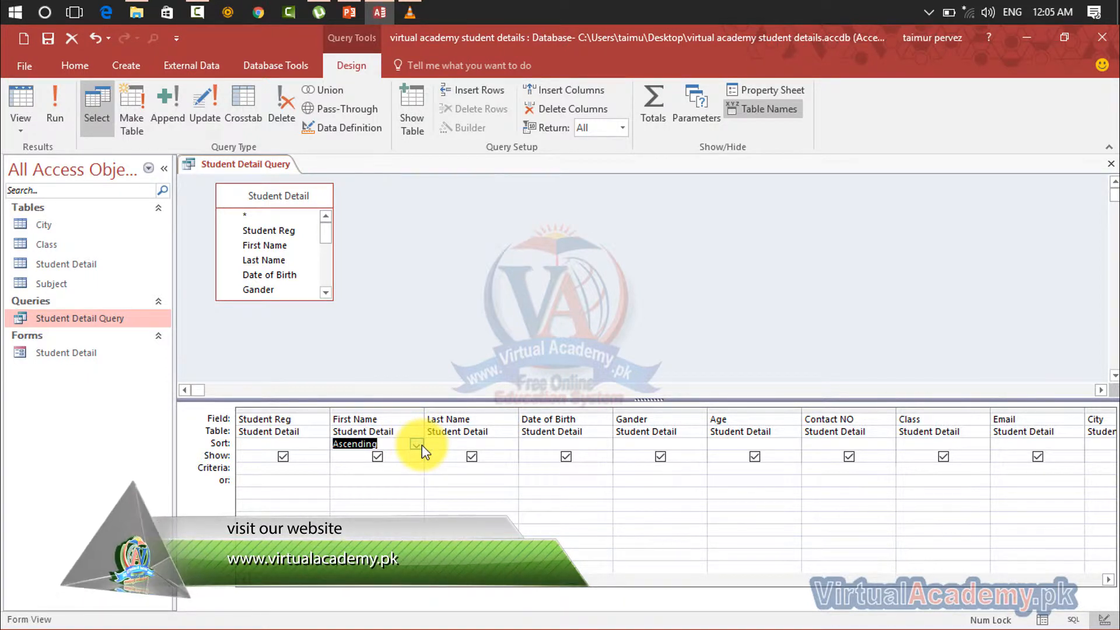
pyautogui.click(404, 466)
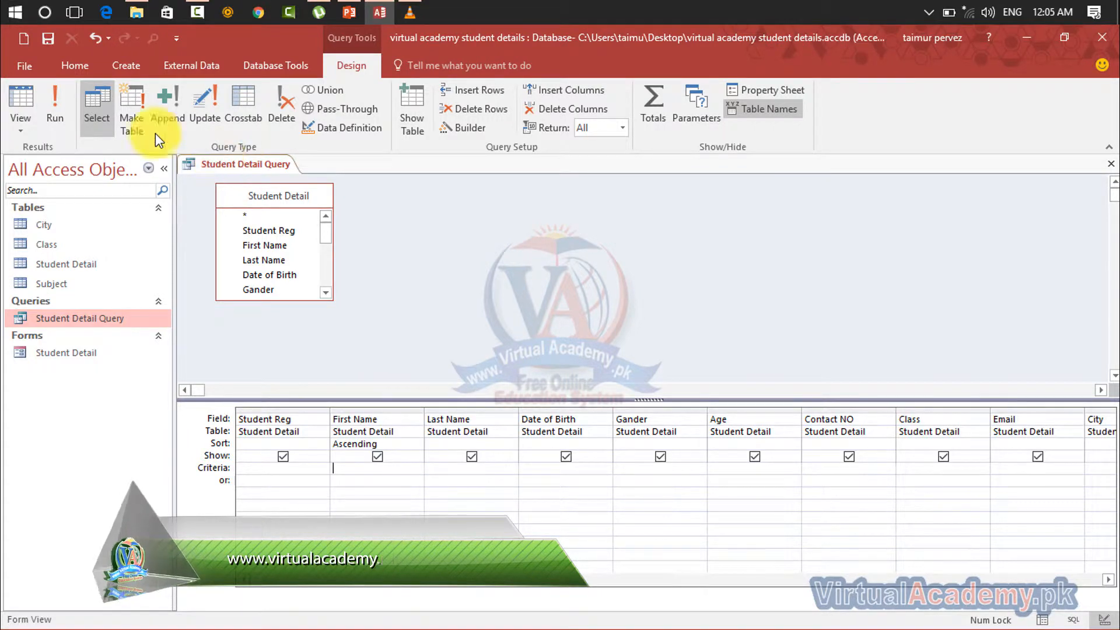
pyautogui.click(60, 102)
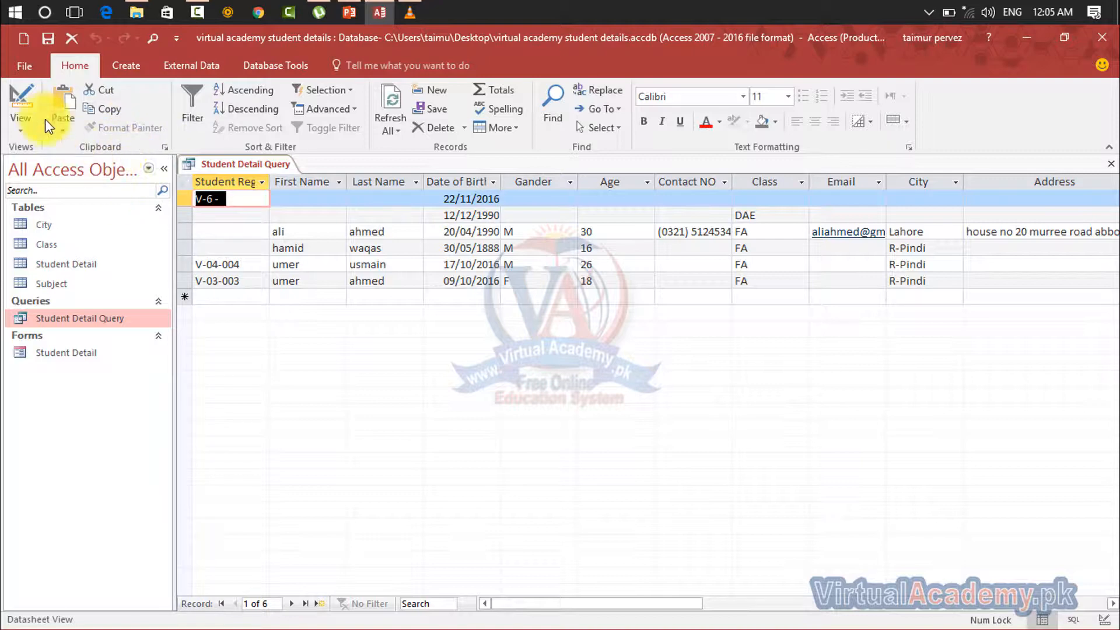
# Step: Return to the query's design, exclude the Age and Contact NO fields from the results, and include both again
pyautogui.click(27, 128)
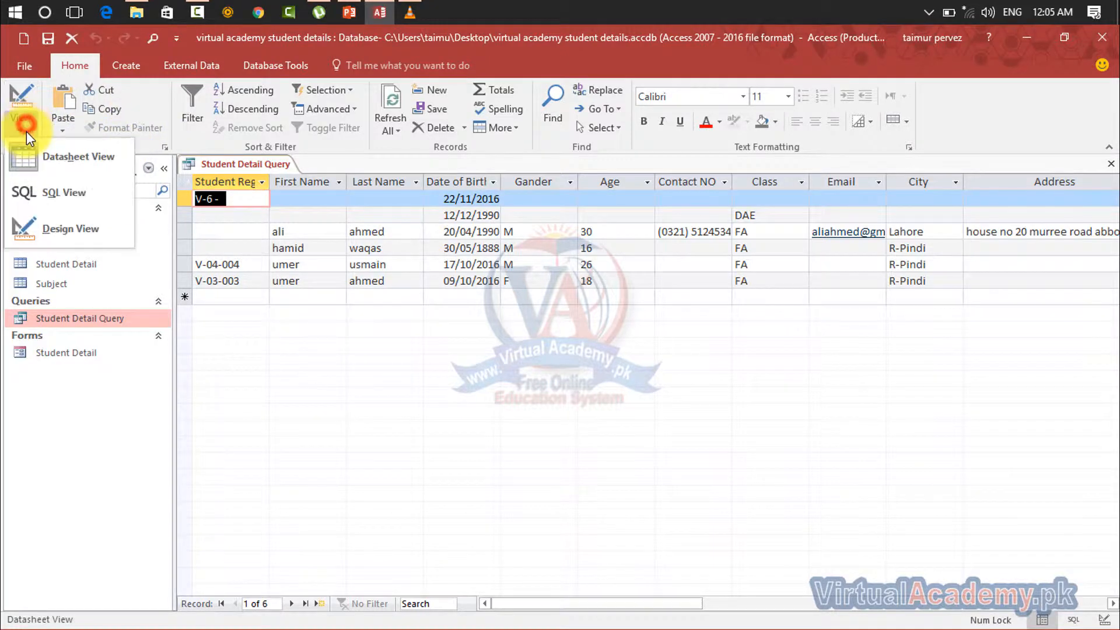
pyautogui.click(44, 226)
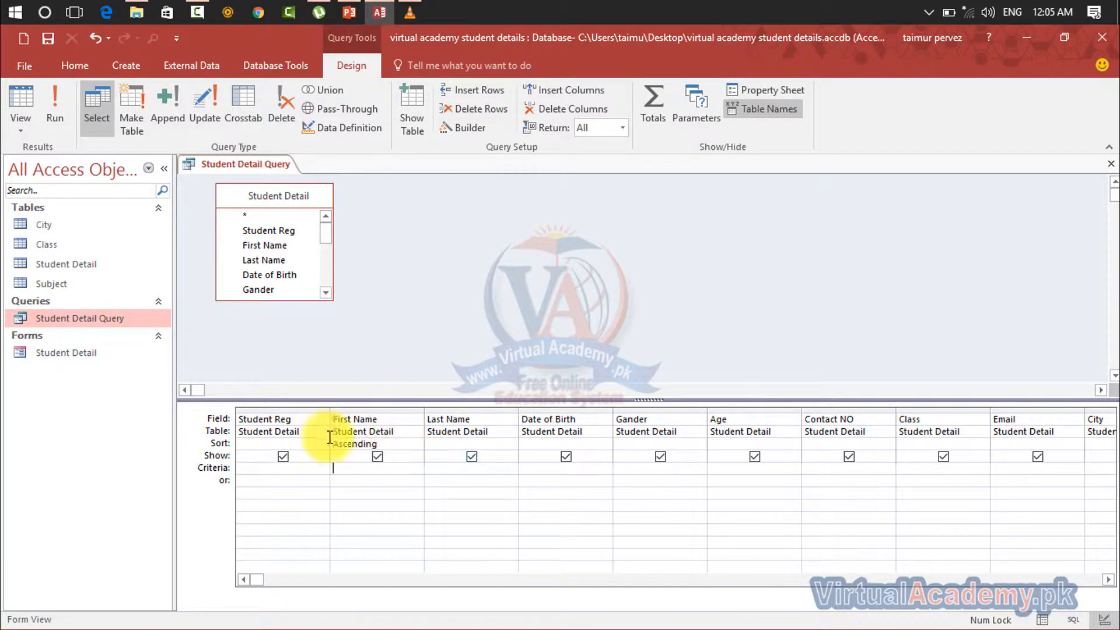
pyautogui.click(344, 467)
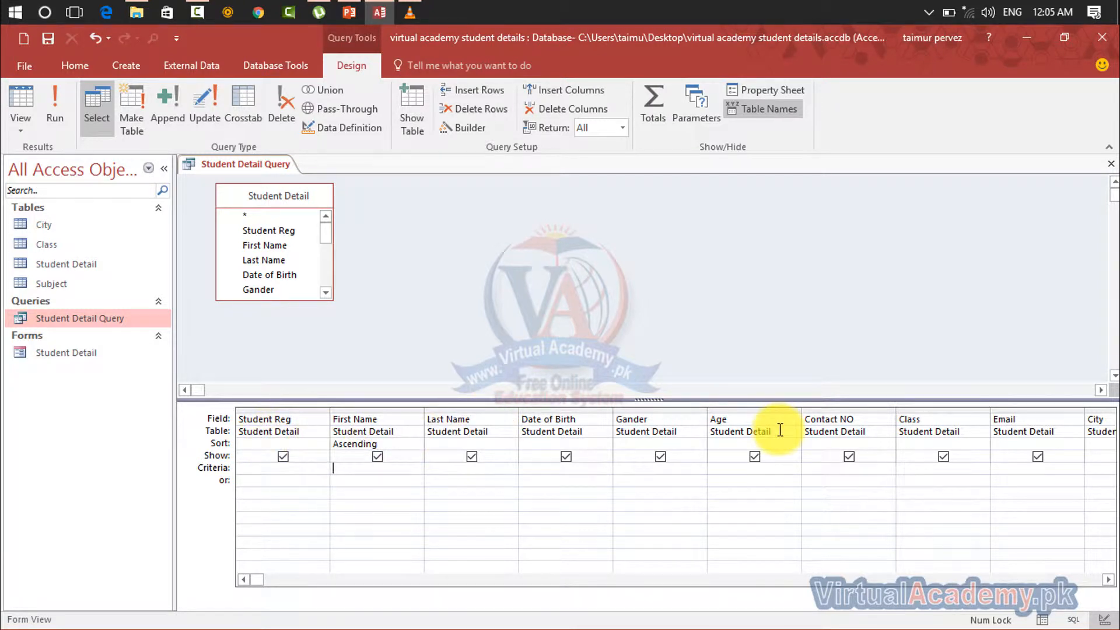
pyautogui.click(558, 248)
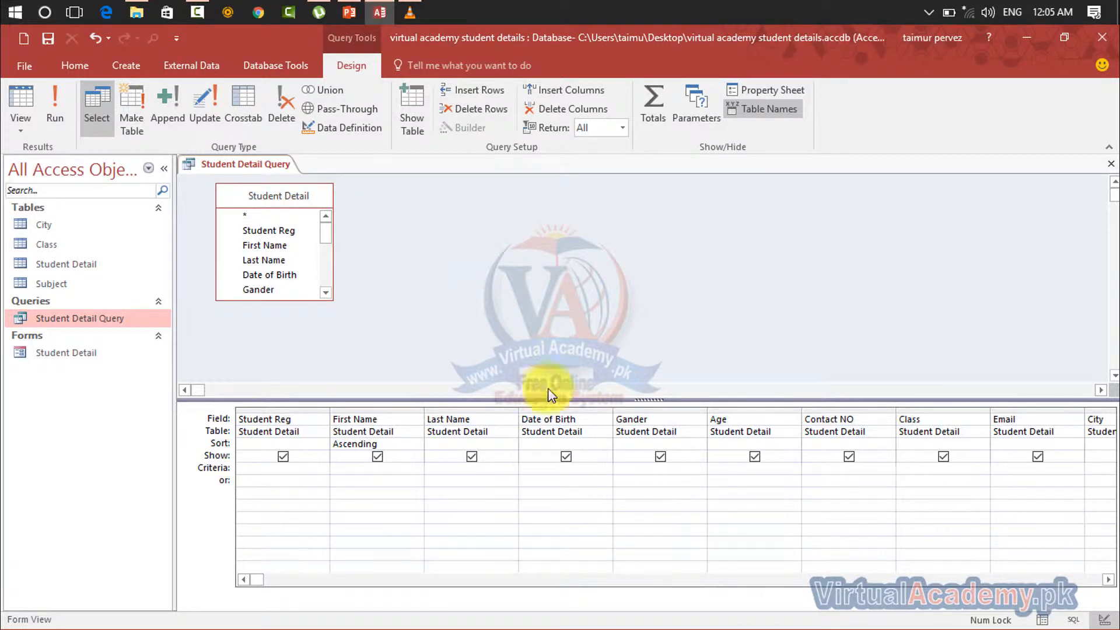
pyautogui.click(755, 457)
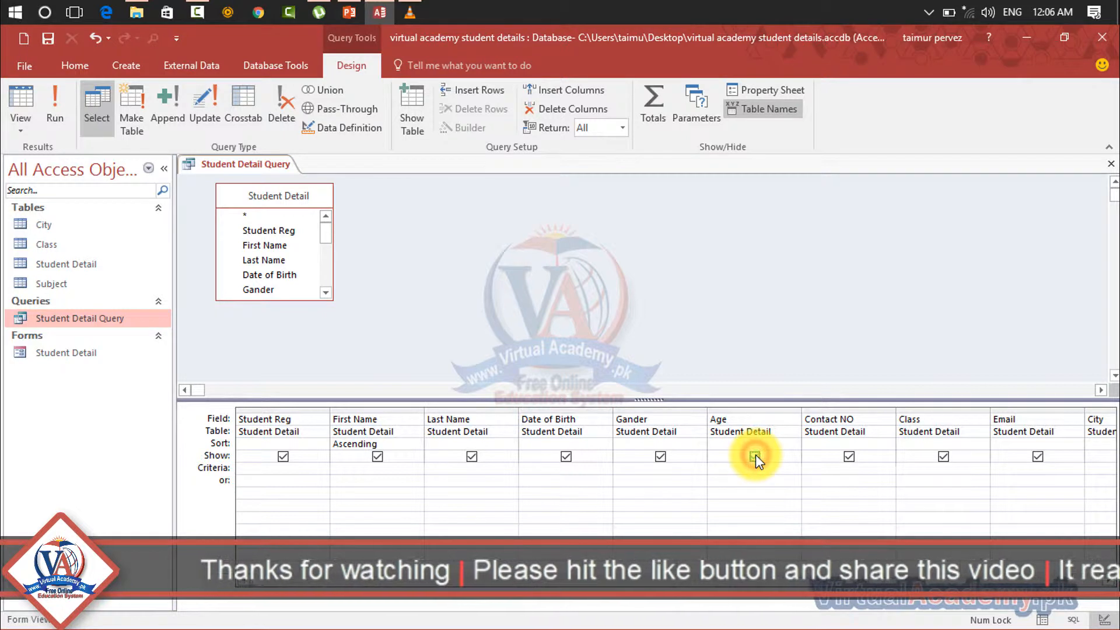
pyautogui.click(848, 465)
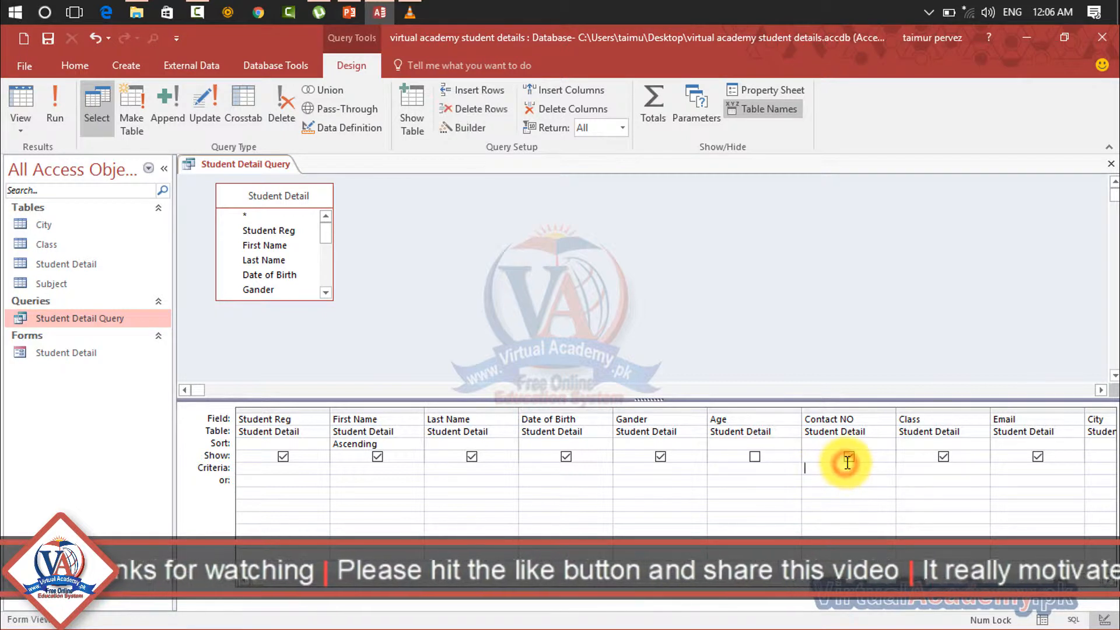
pyautogui.click(848, 458)
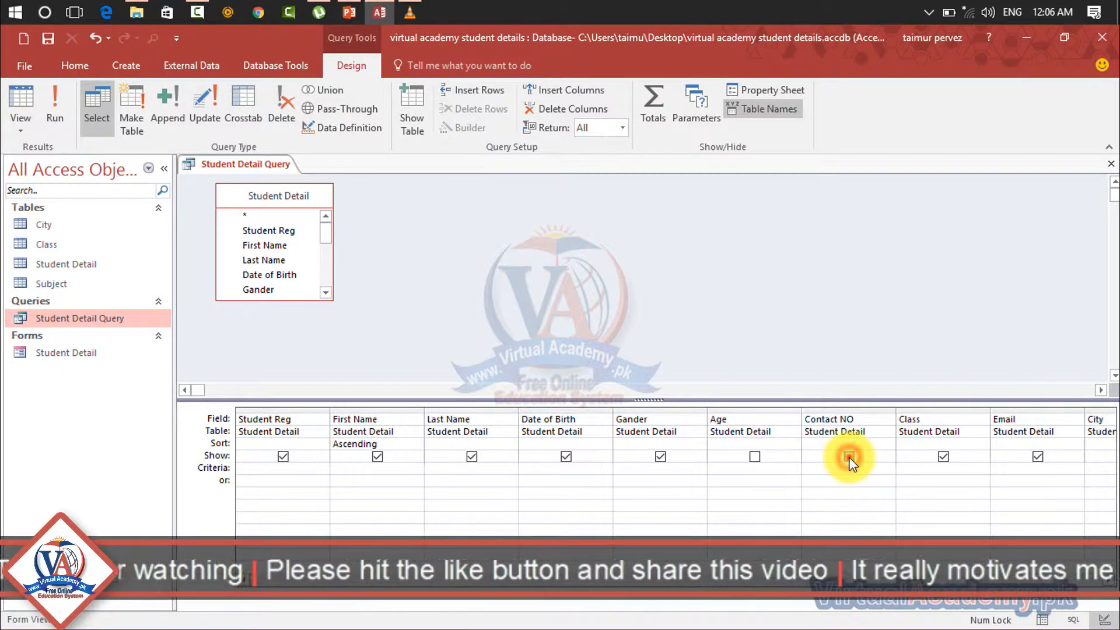
pyautogui.click(757, 458)
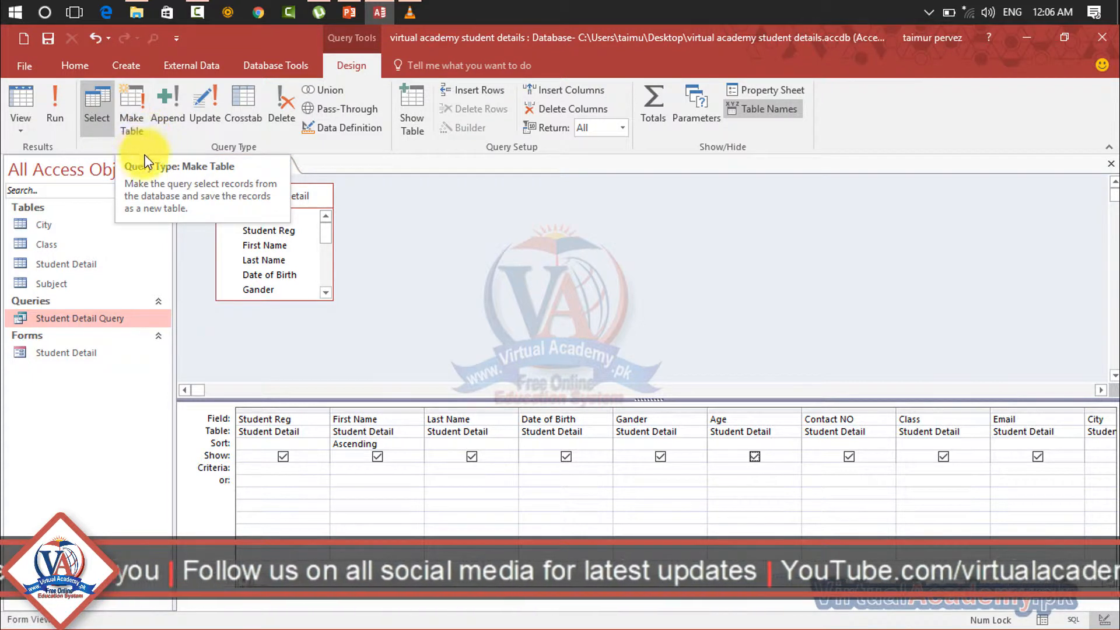
# Step: Close Student Detail Query without saving its design changes, declining the save when starting the Query Wizard
pyautogui.click(120, 67)
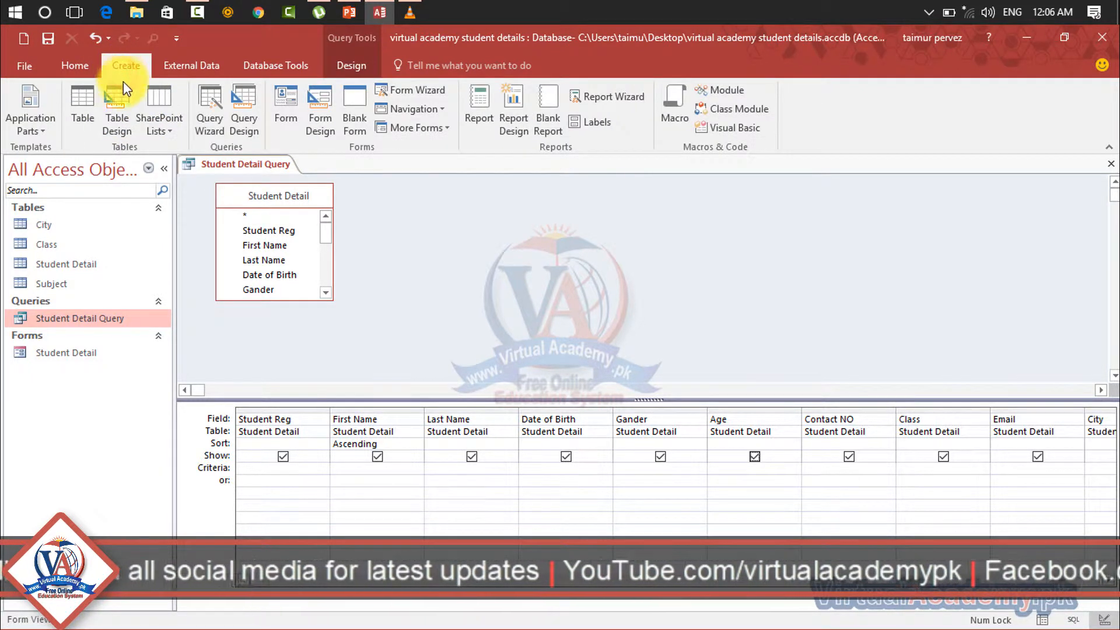
pyautogui.click(215, 111)
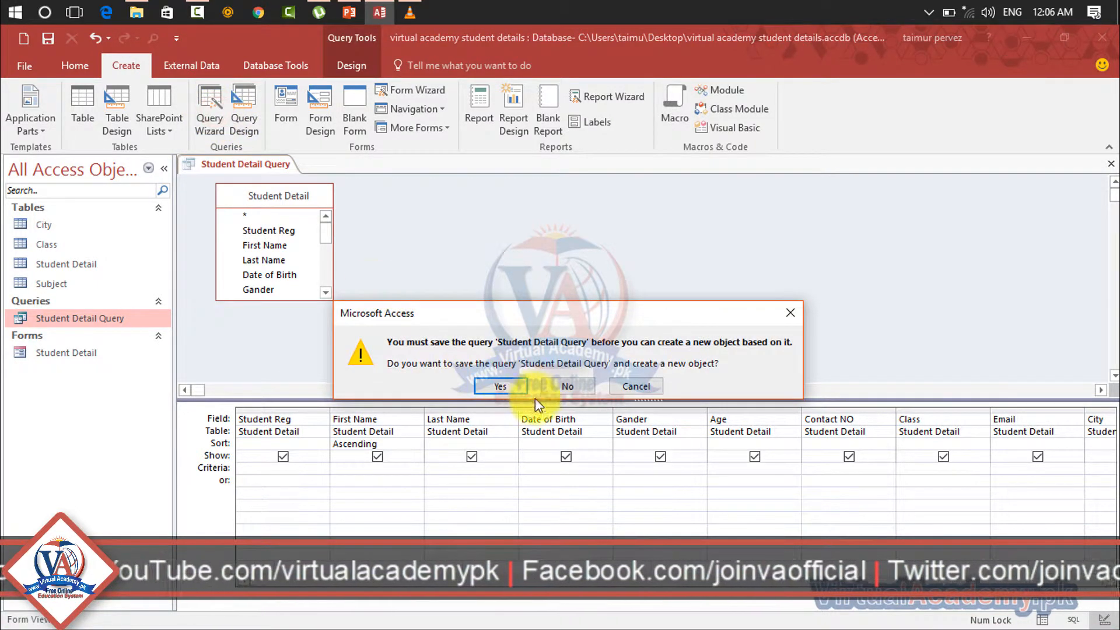
pyautogui.click(569, 386)
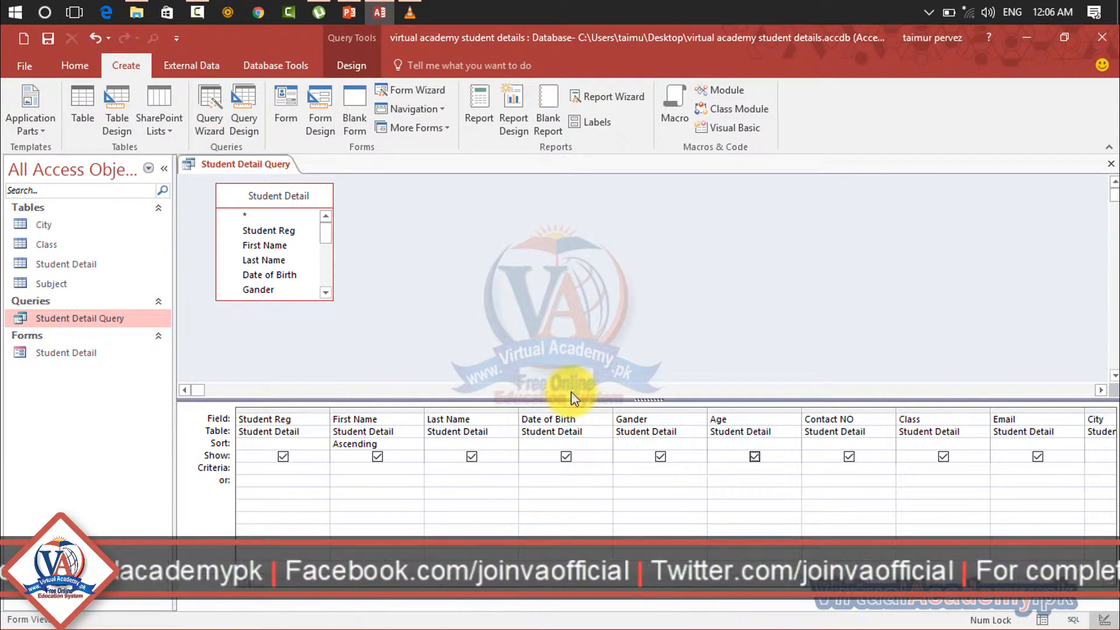
pyautogui.click(1111, 164)
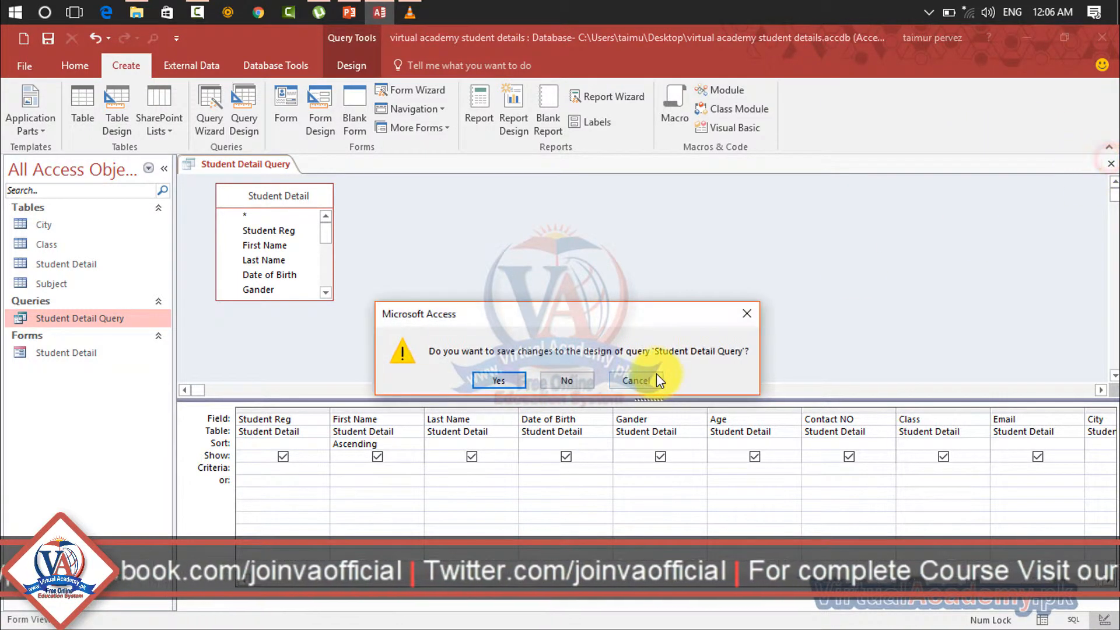
pyautogui.click(587, 387)
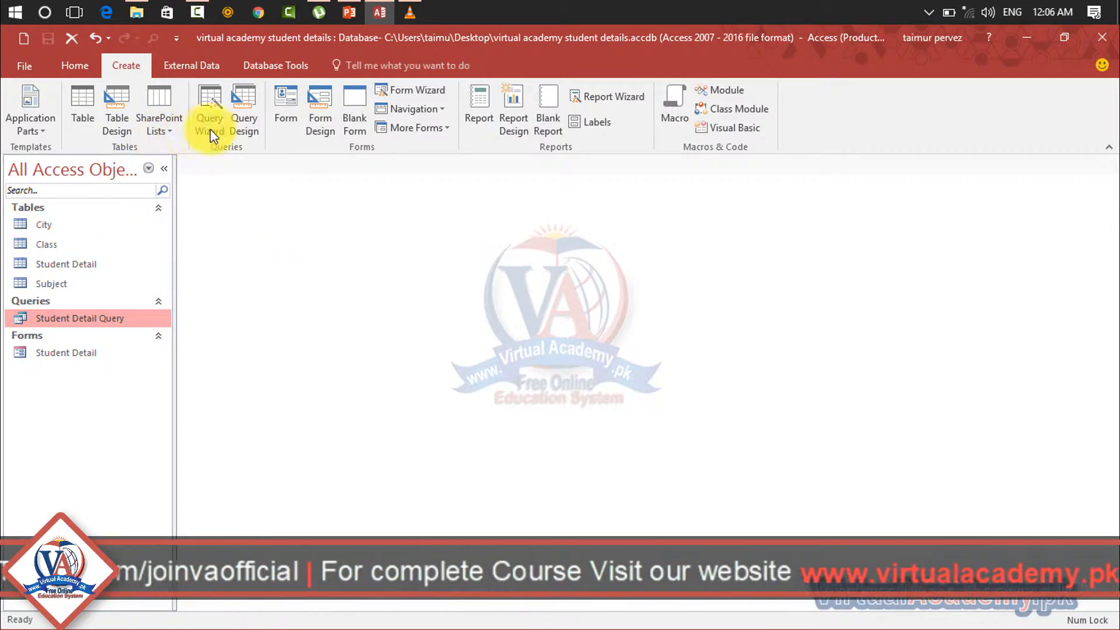
# Step: Start a Simple Query Wizard query with Student Detail Query as its source
pyautogui.click(215, 113)
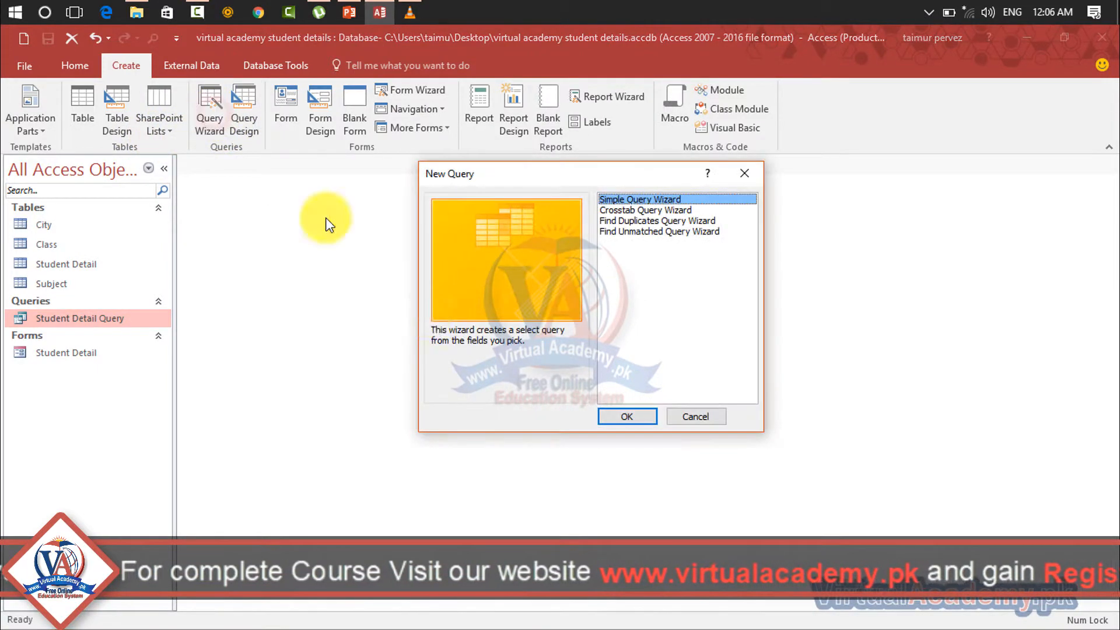
pyautogui.click(616, 413)
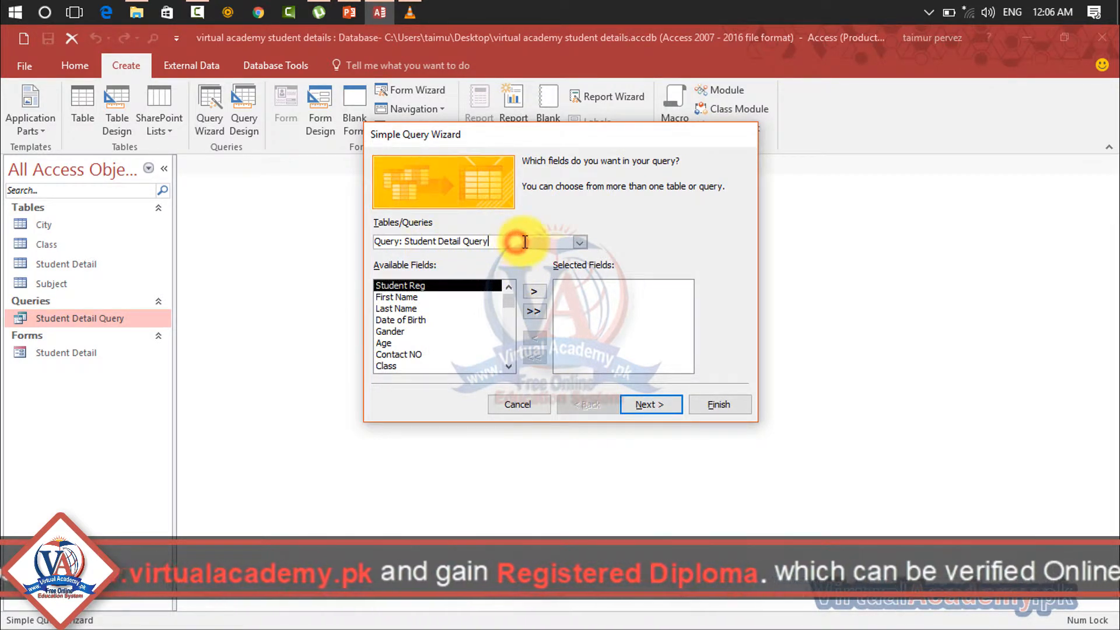
pyautogui.click(580, 242)
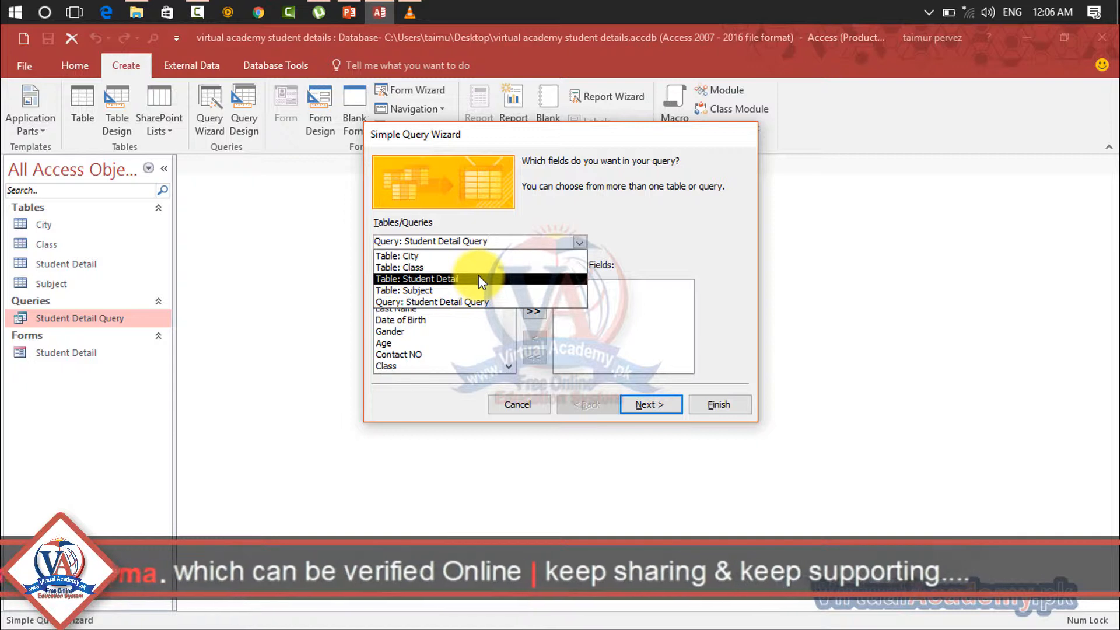
pyautogui.click(480, 301)
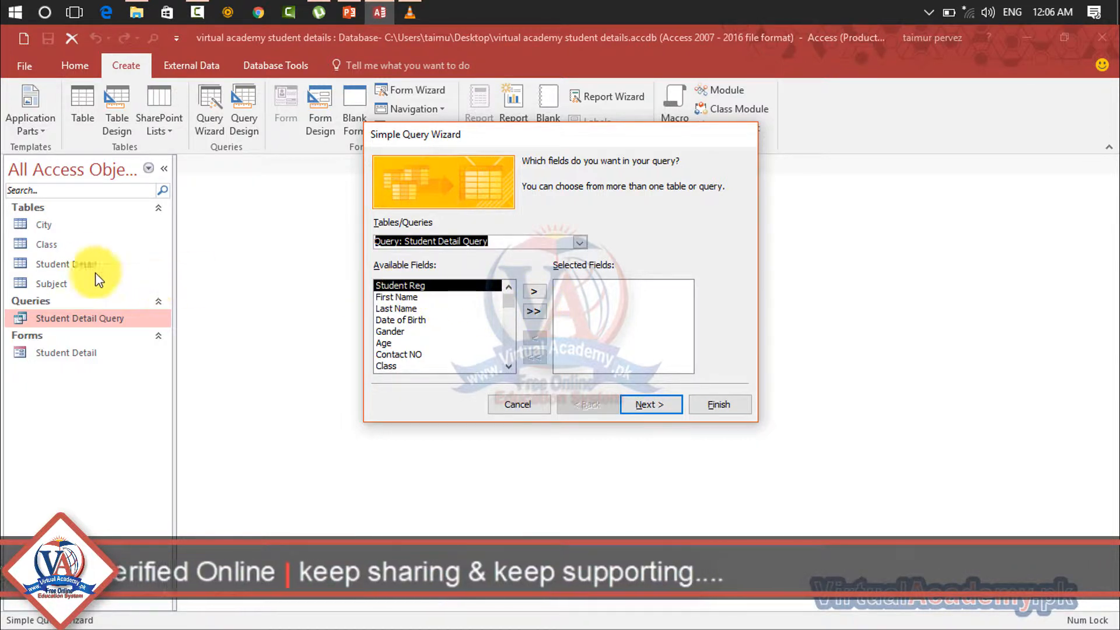
# Step: Add Student Reg, First Name, Last Name, Date of Birth, Gander, Age and Image to the new query's selected fields
pyautogui.click(537, 297)
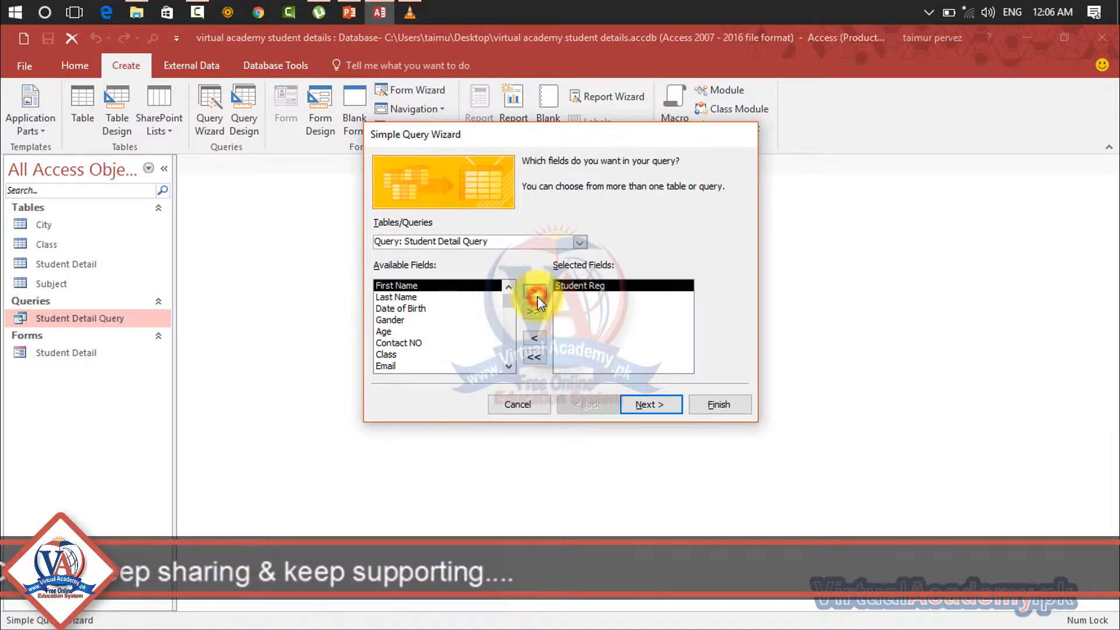
pyautogui.click(538, 296)
pyautogui.click(537, 297)
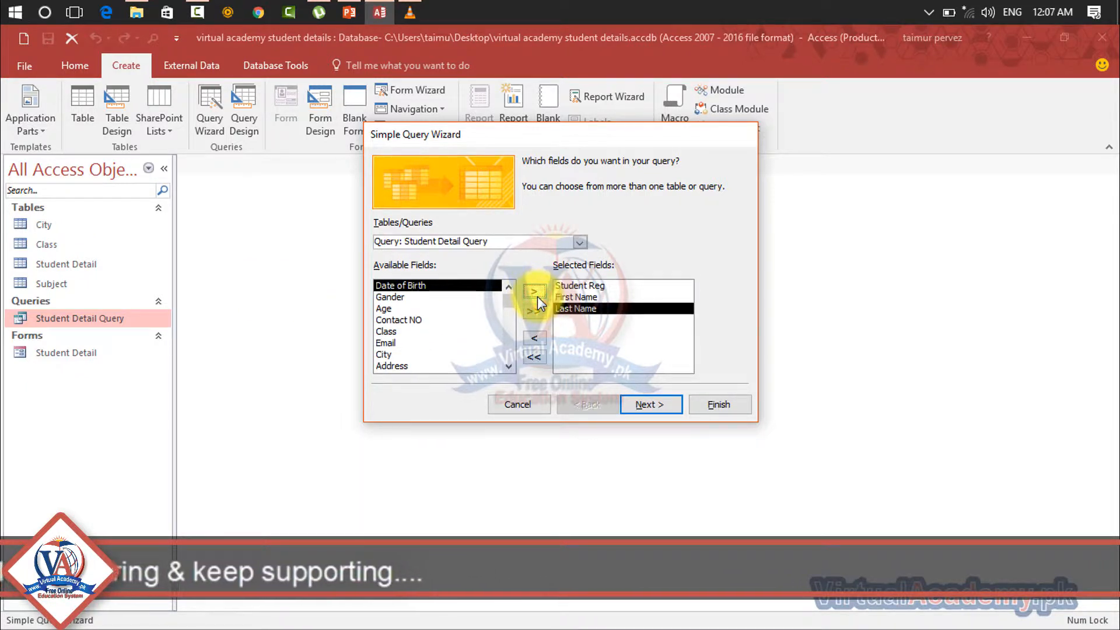
pyautogui.click(538, 296)
pyautogui.click(538, 296)
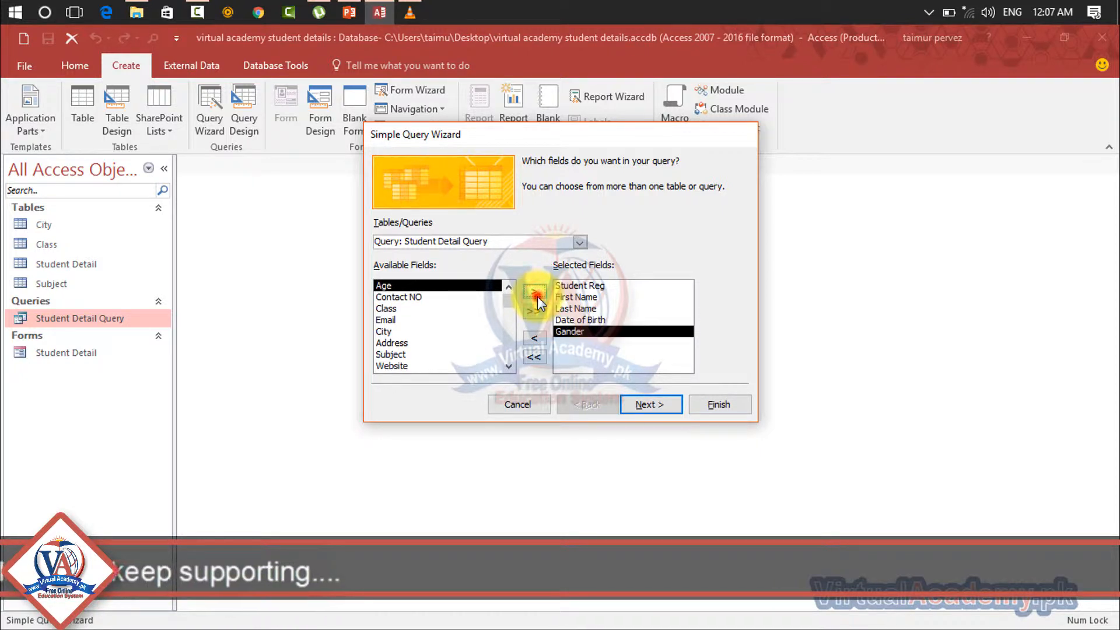
pyautogui.click(537, 296)
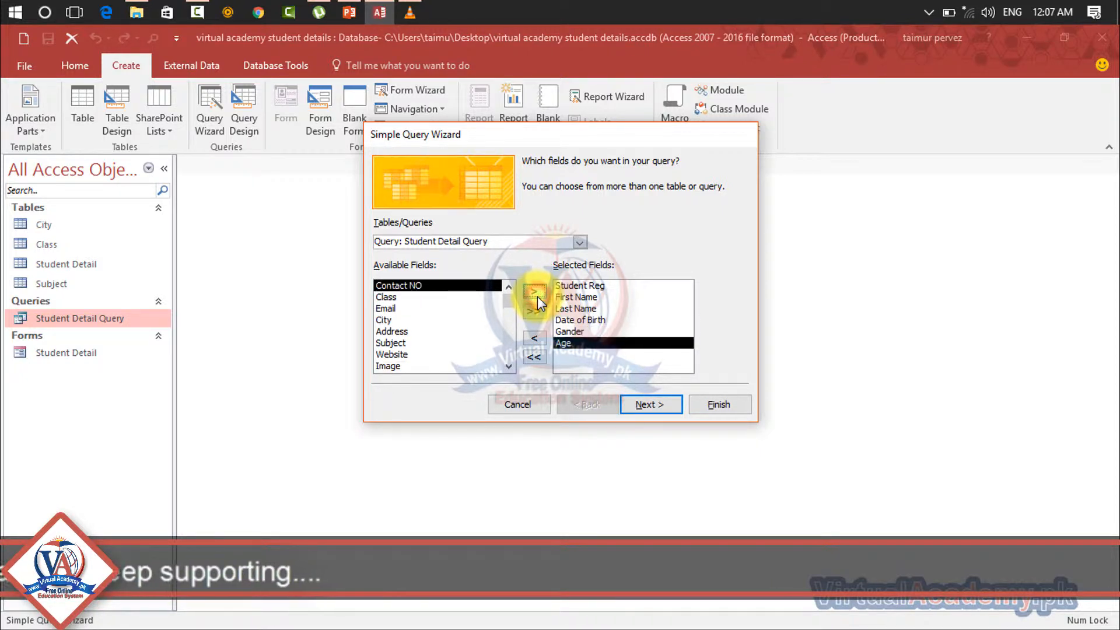
pyautogui.click(508, 367)
pyautogui.click(508, 366)
pyautogui.click(441, 343)
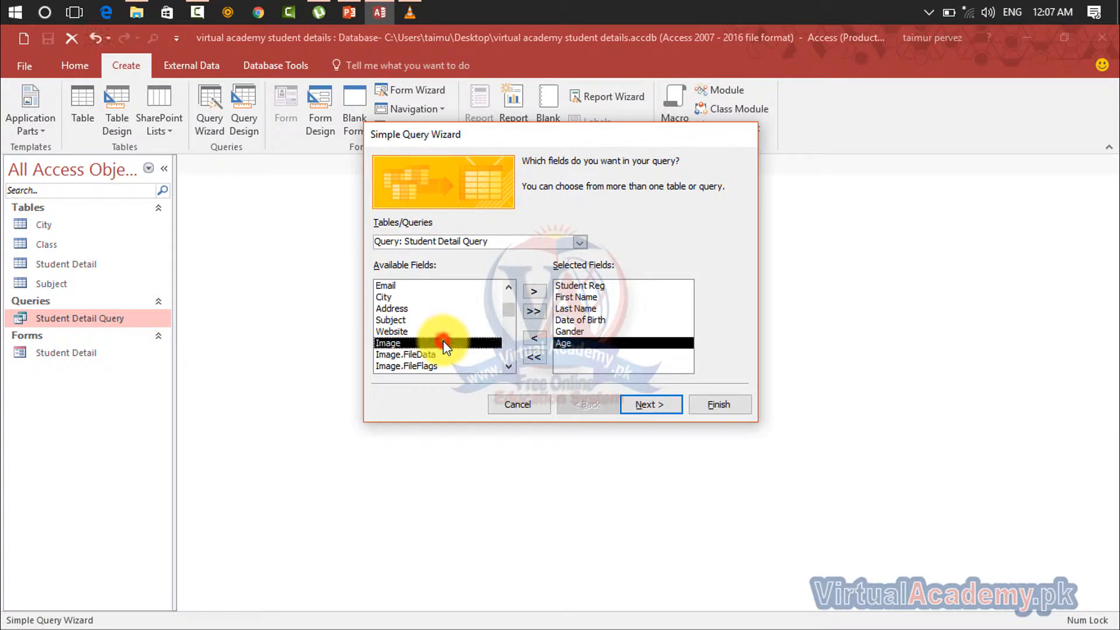
pyautogui.click(536, 291)
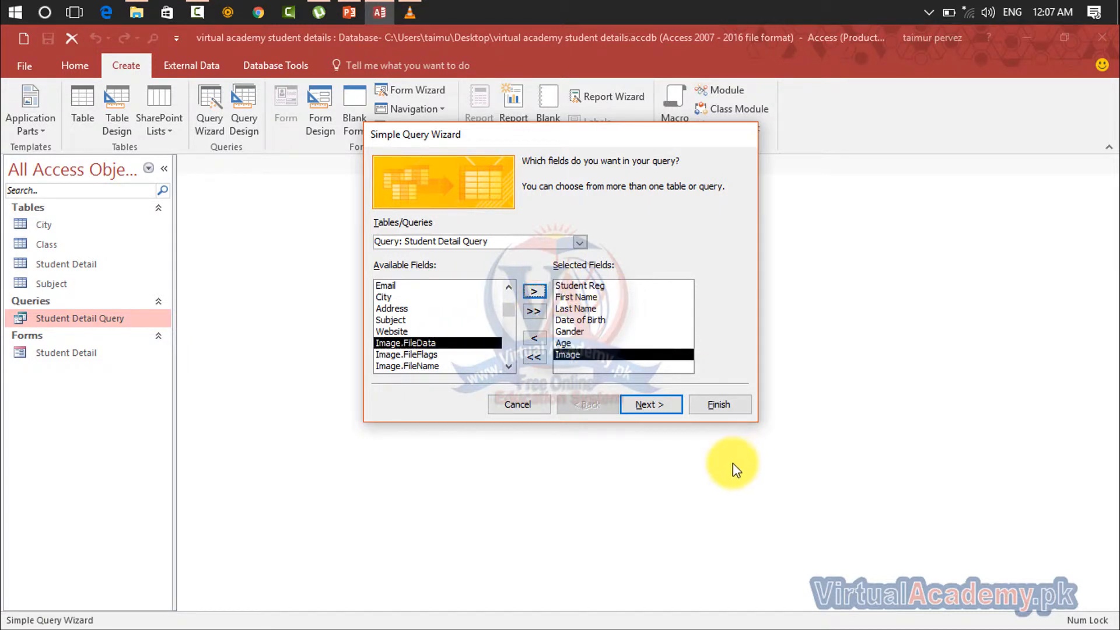
# Step: Title the new query Student Detail Query 1 and finish the wizard, opening the query to view information
pyautogui.click(663, 407)
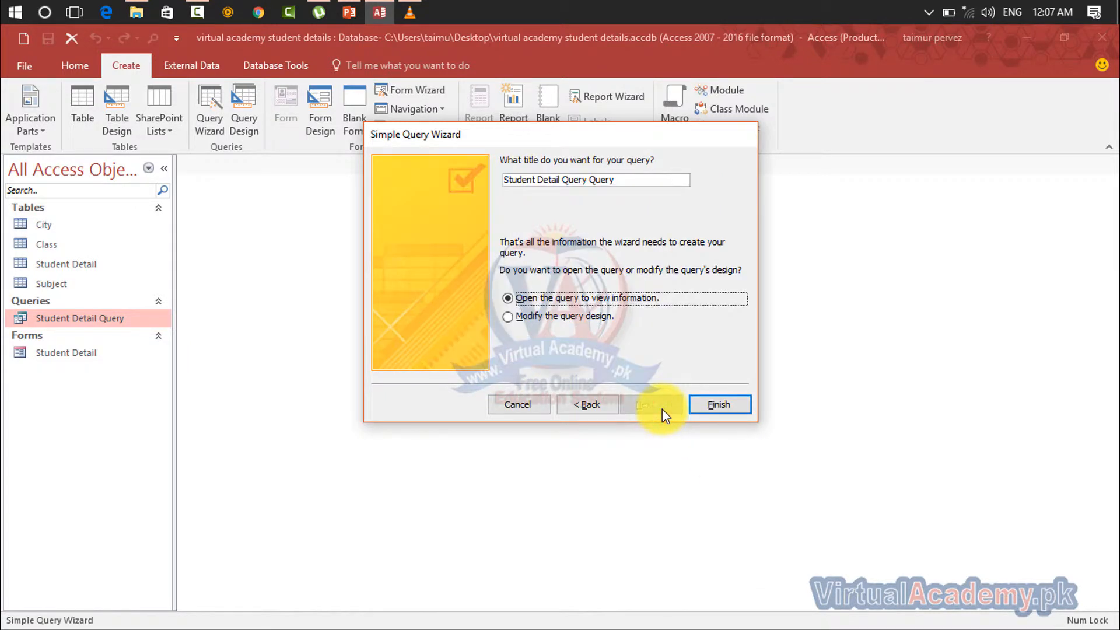
pyautogui.click(633, 182)
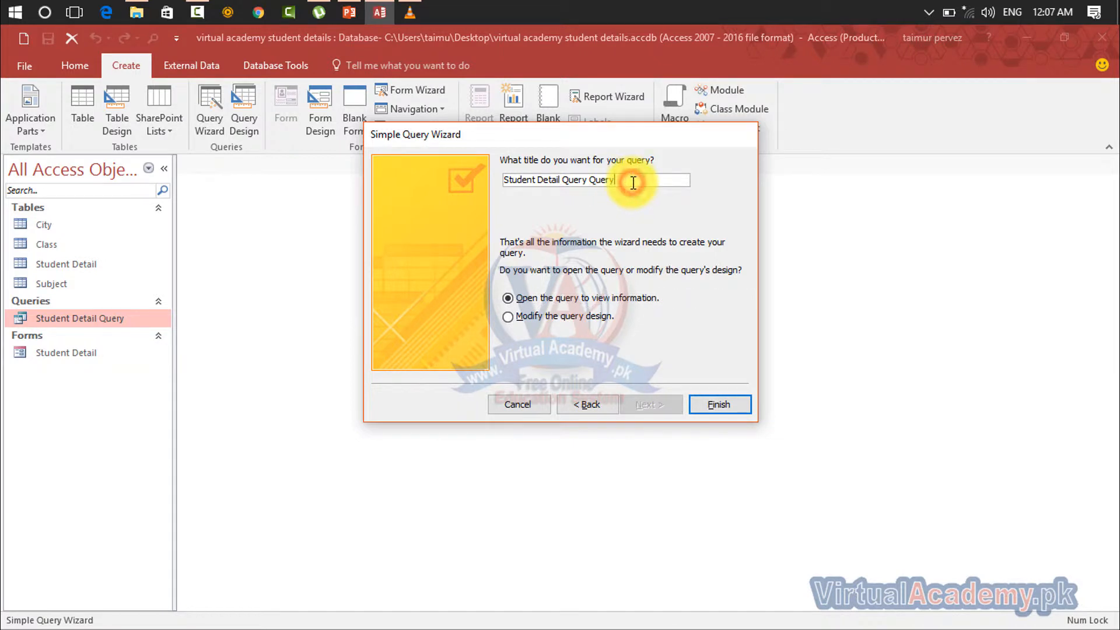
pyautogui.press('BackSpace')
pyautogui.press('BackSpace')
pyautogui.click(701, 404)
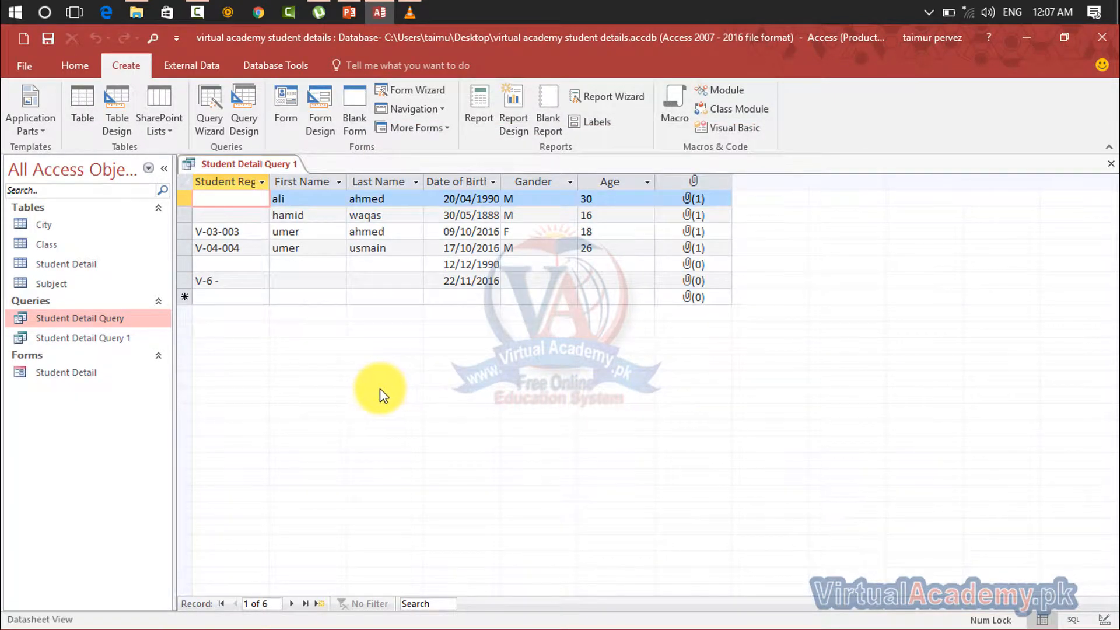
# Step: Open Student Detail Query 1 in Design View
pyautogui.click(122, 338)
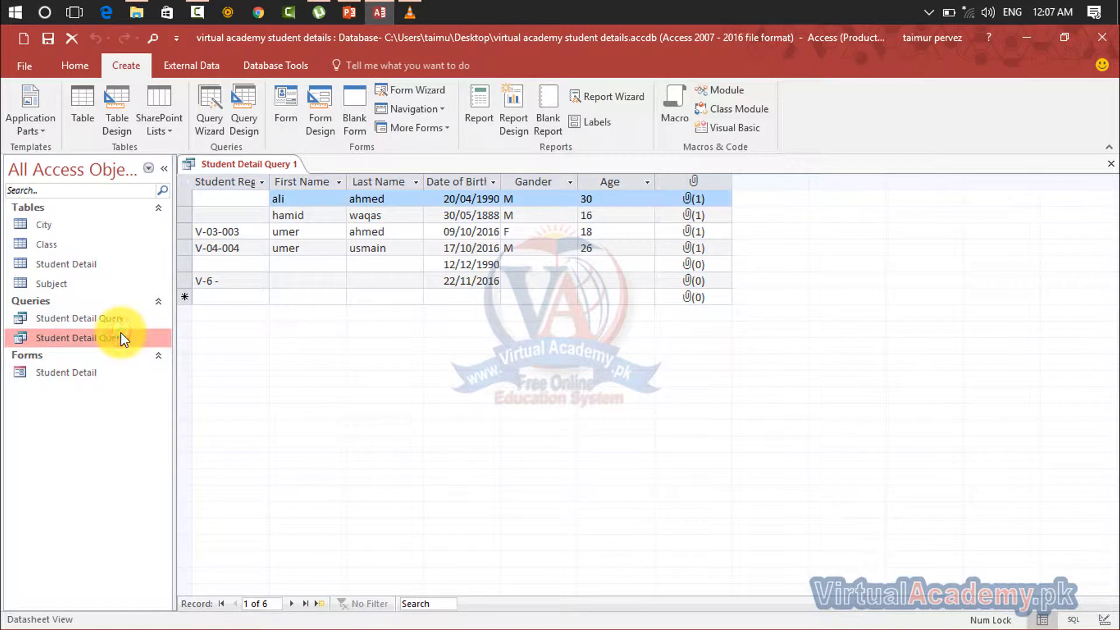
pyautogui.doubleClick(120, 336)
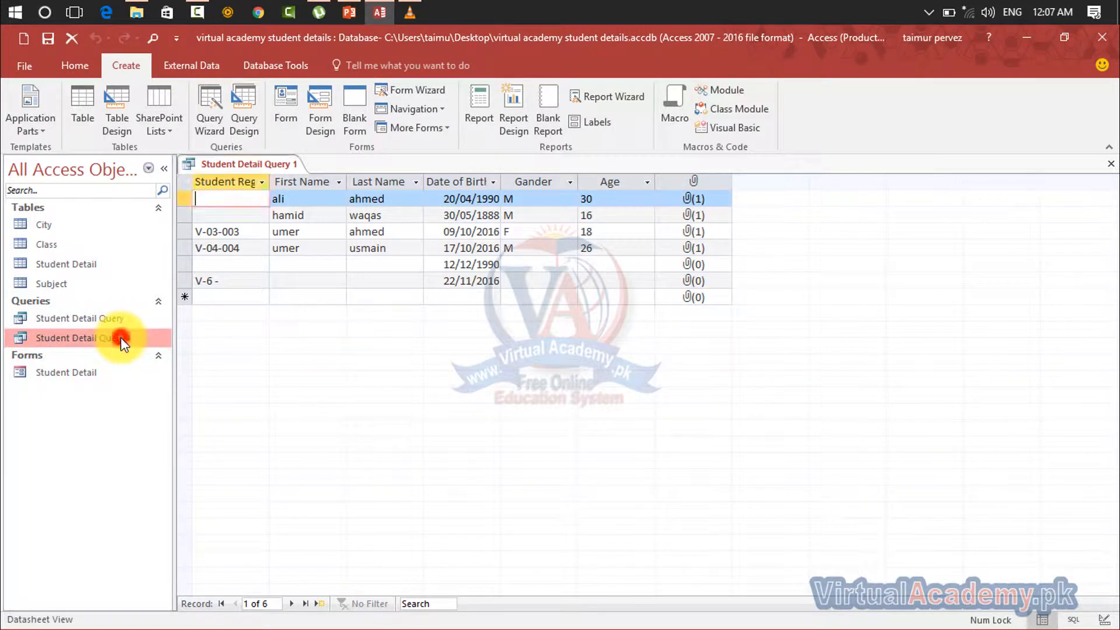
pyautogui.click(74, 65)
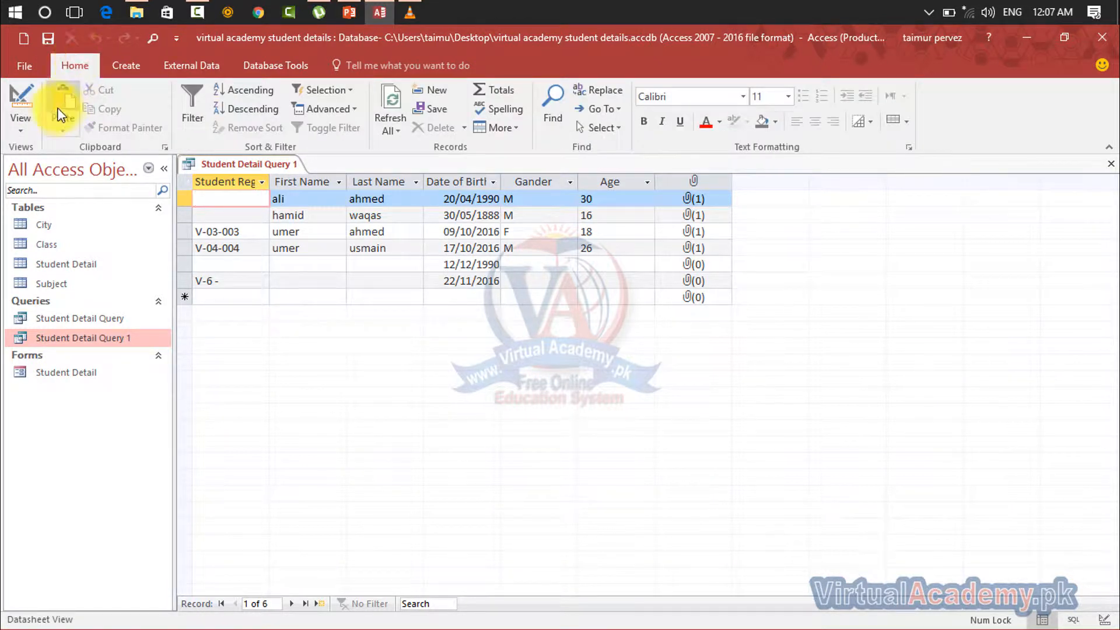
pyautogui.click(30, 121)
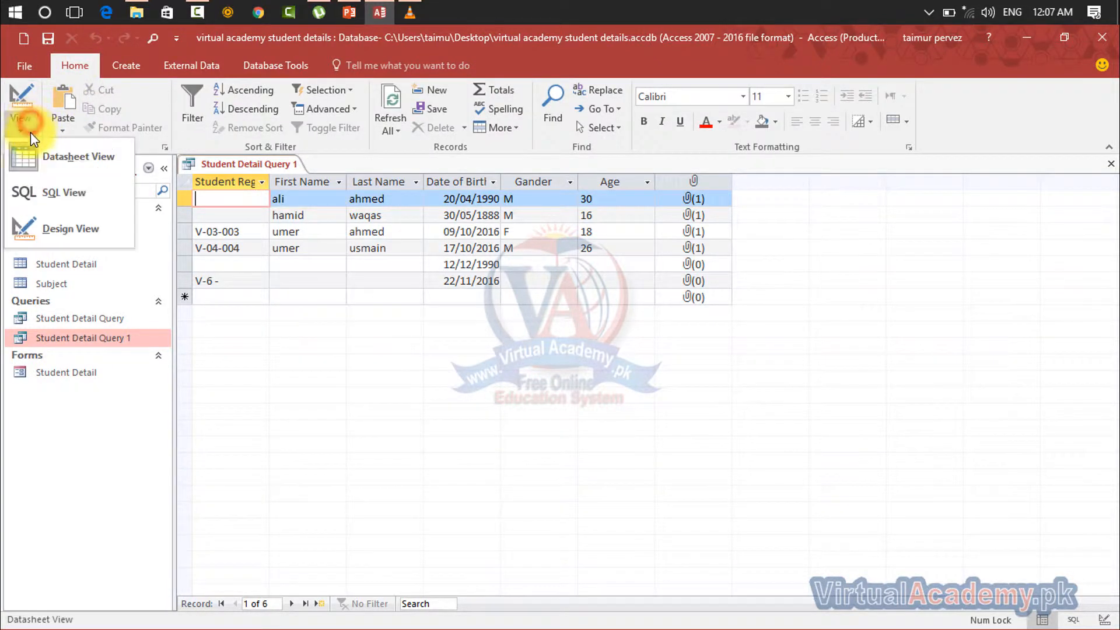
pyautogui.click(42, 230)
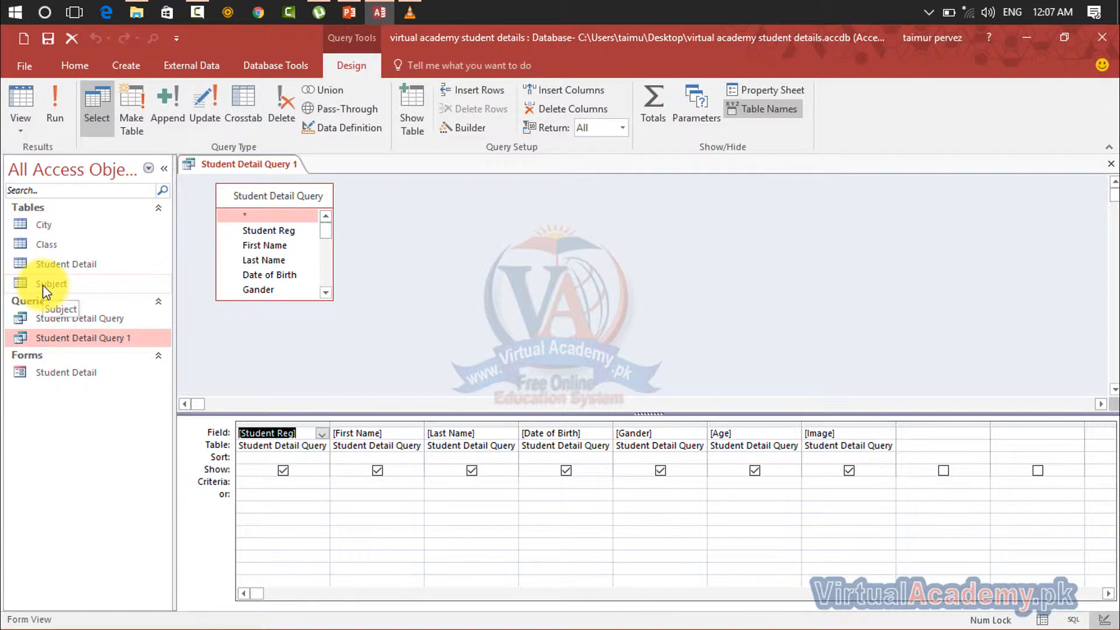
# Step: Try to turn Student Detail Query 1 into a make-table query for a table named new list in the current database and run it
pyautogui.click(130, 124)
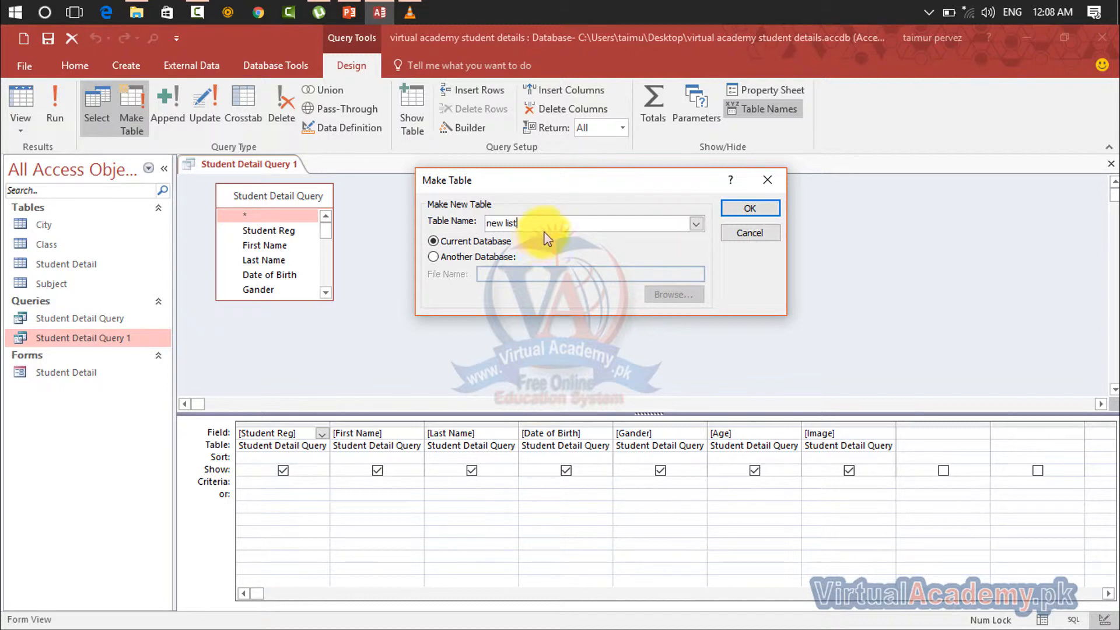
pyautogui.click(753, 210)
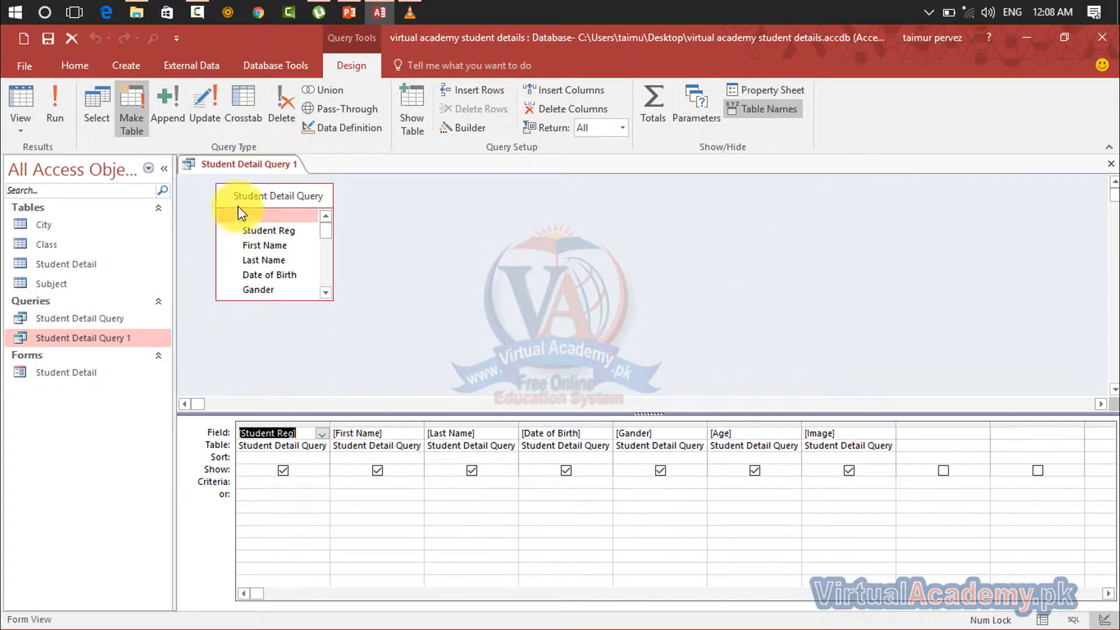
pyautogui.click(58, 112)
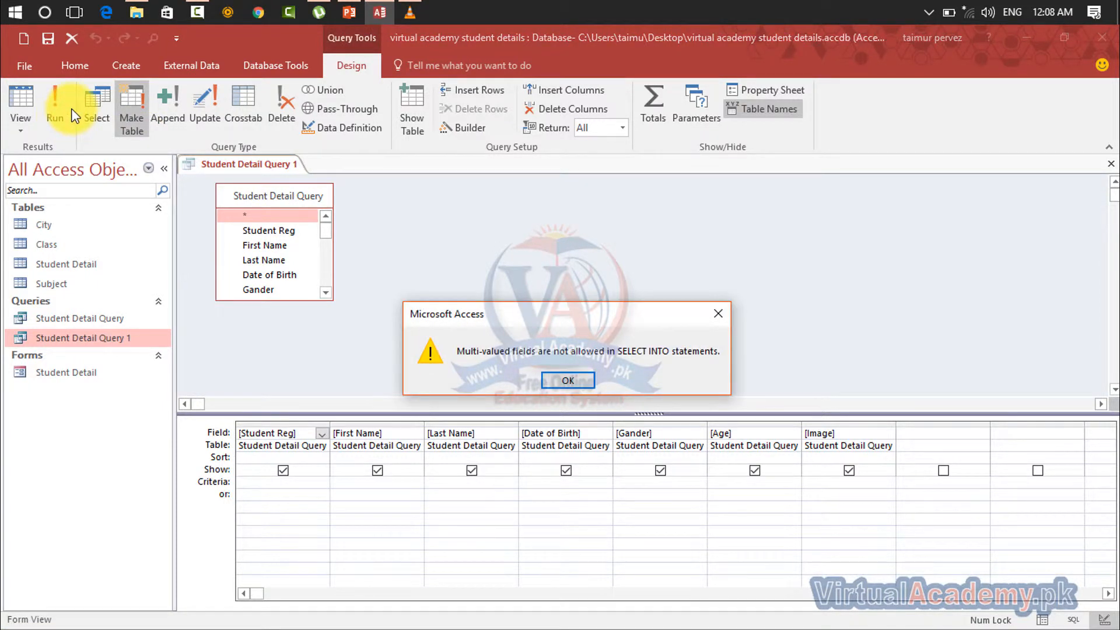
pyautogui.click(566, 382)
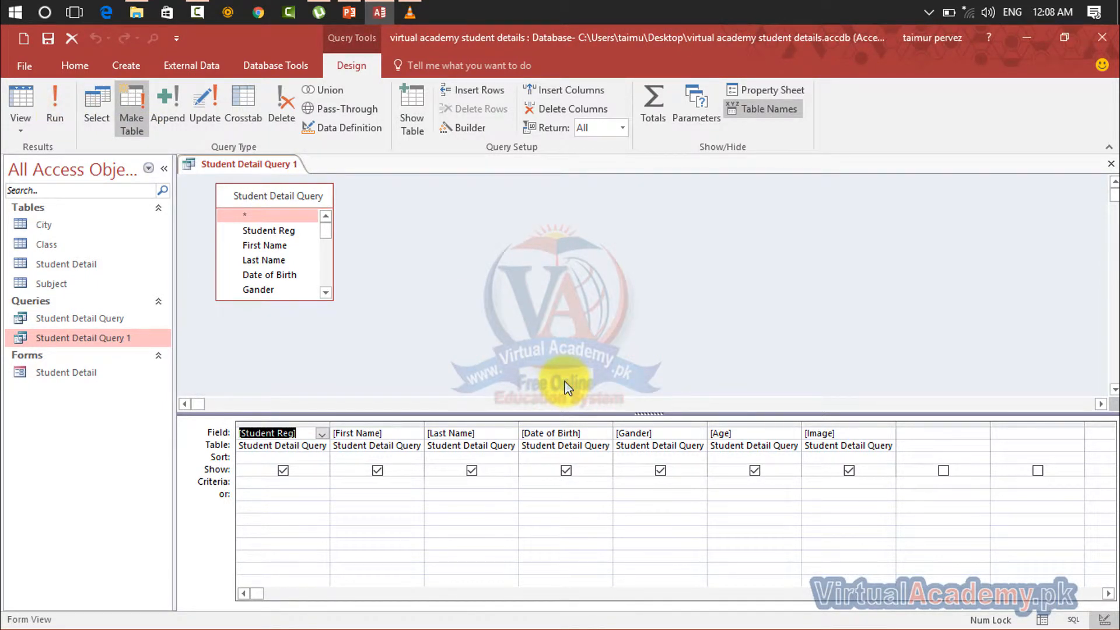
# Step: Toggle the Date of Birth field's visibility off and on, retry running the make-table query, and close it without saving
pyautogui.click(529, 472)
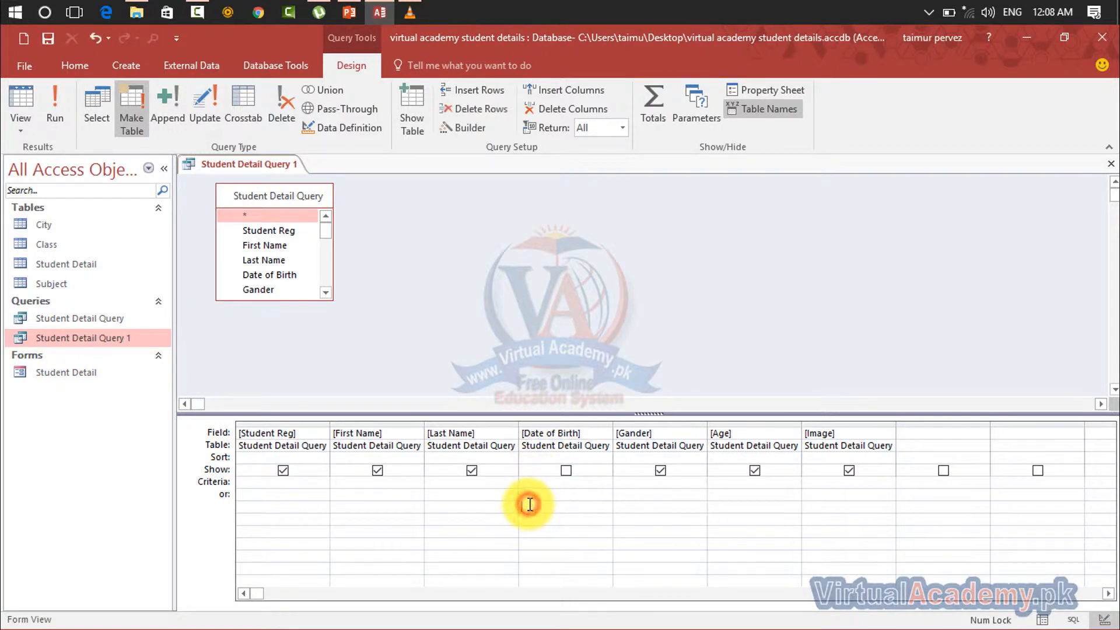
pyautogui.click(565, 470)
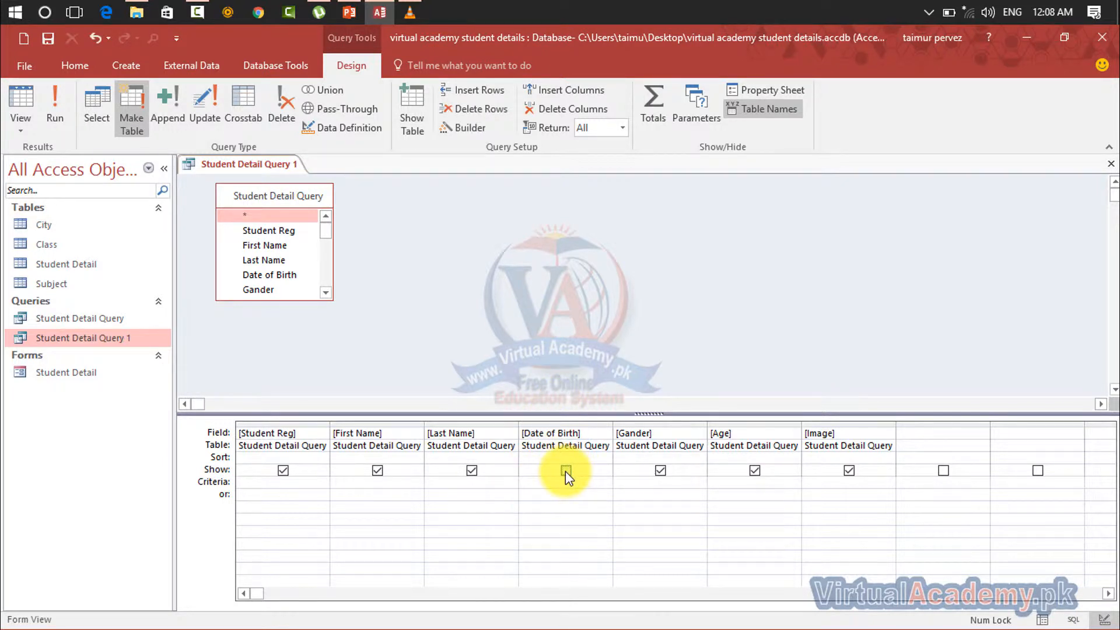
pyautogui.click(58, 128)
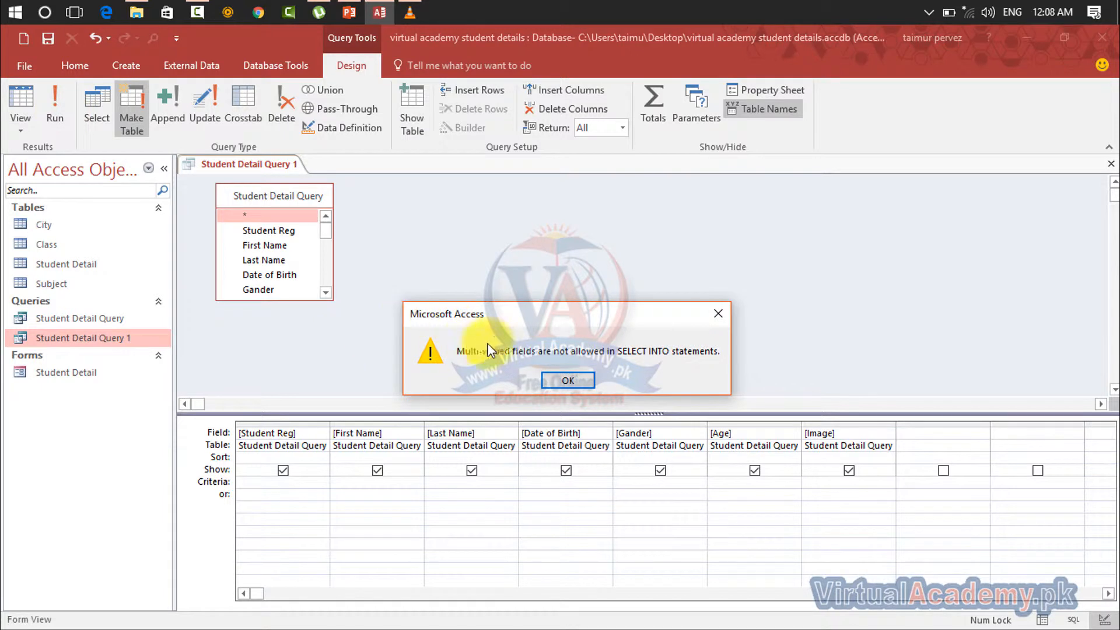
pyautogui.click(568, 381)
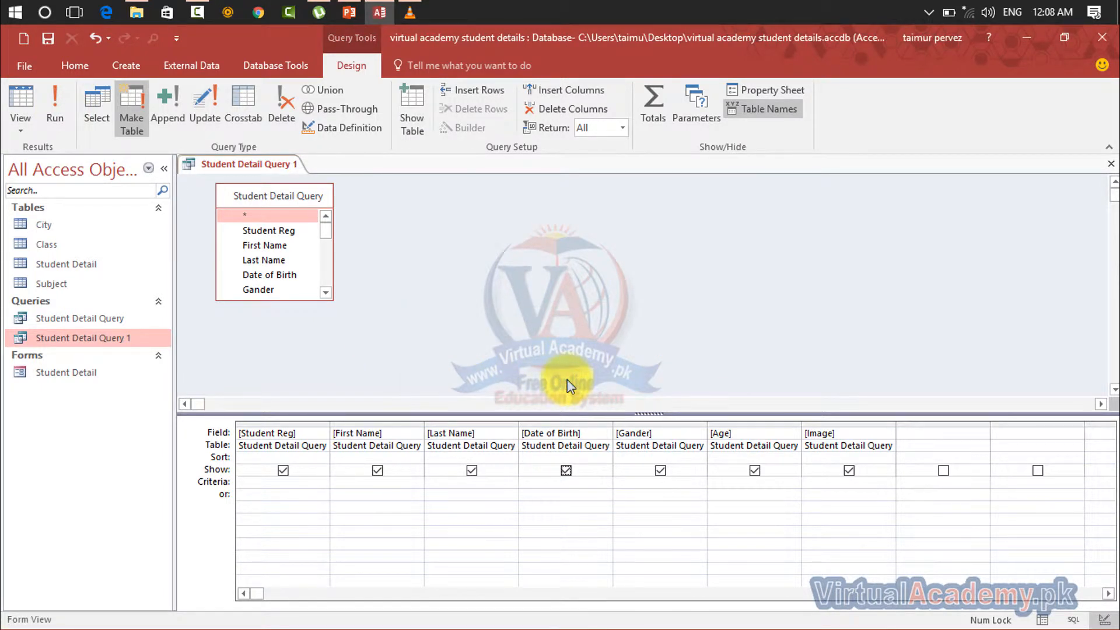
pyautogui.click(1112, 164)
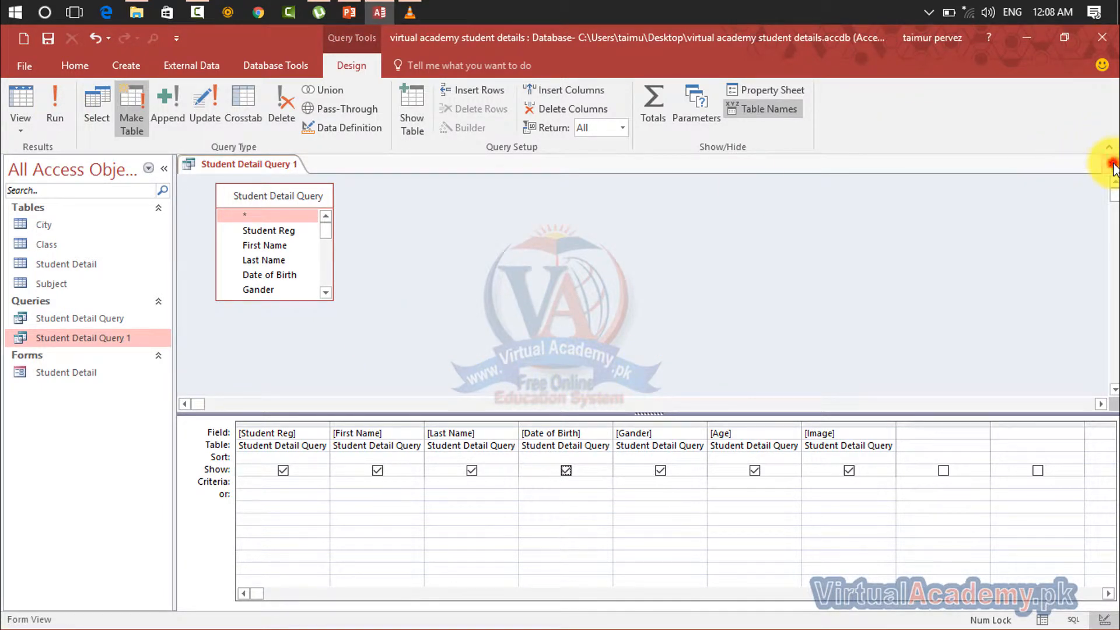
pyautogui.click(570, 379)
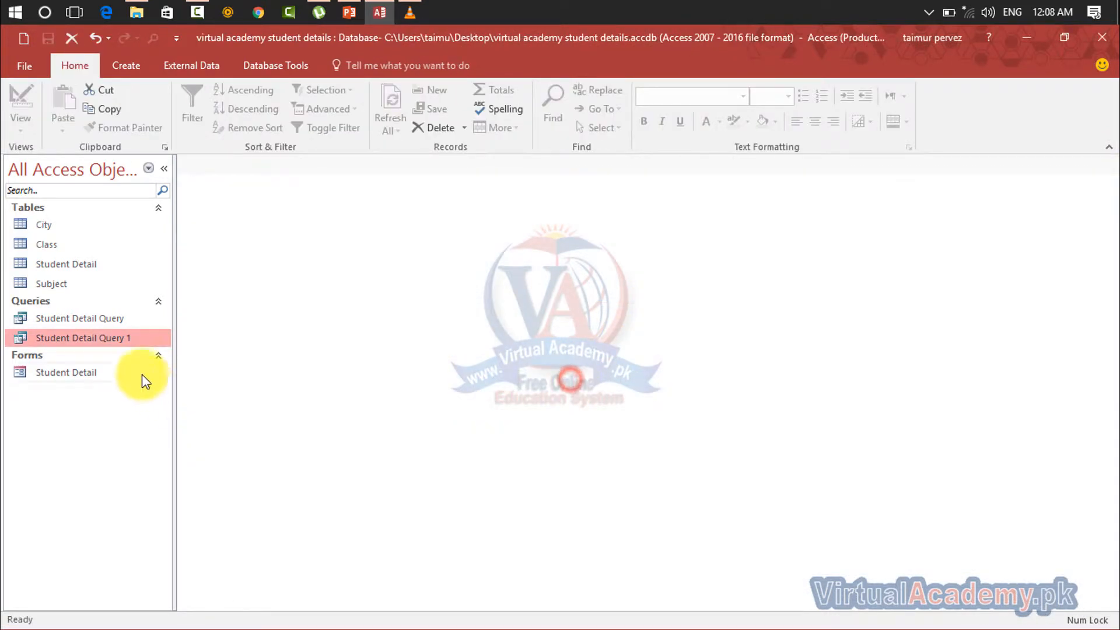
pyautogui.rightClick(98, 331)
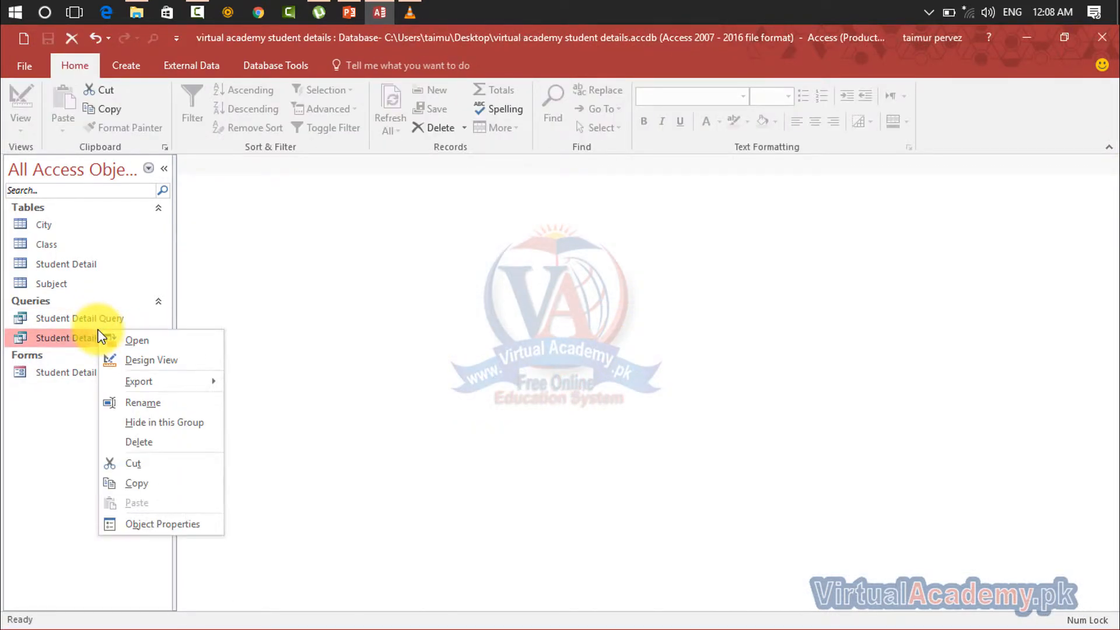
pyautogui.click(143, 359)
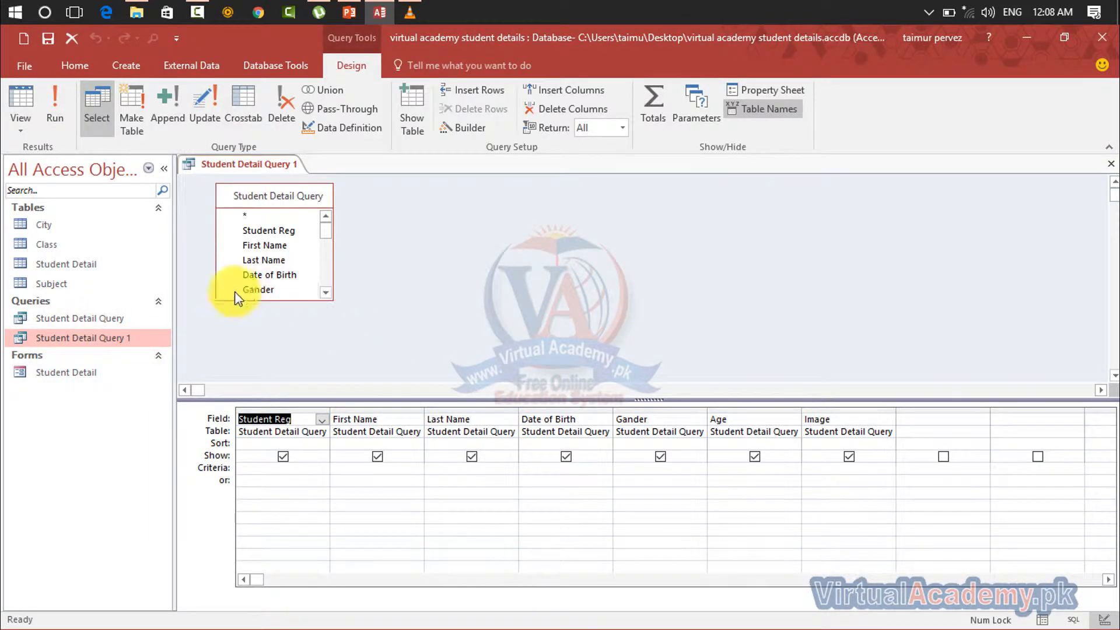
pyautogui.click(54, 374)
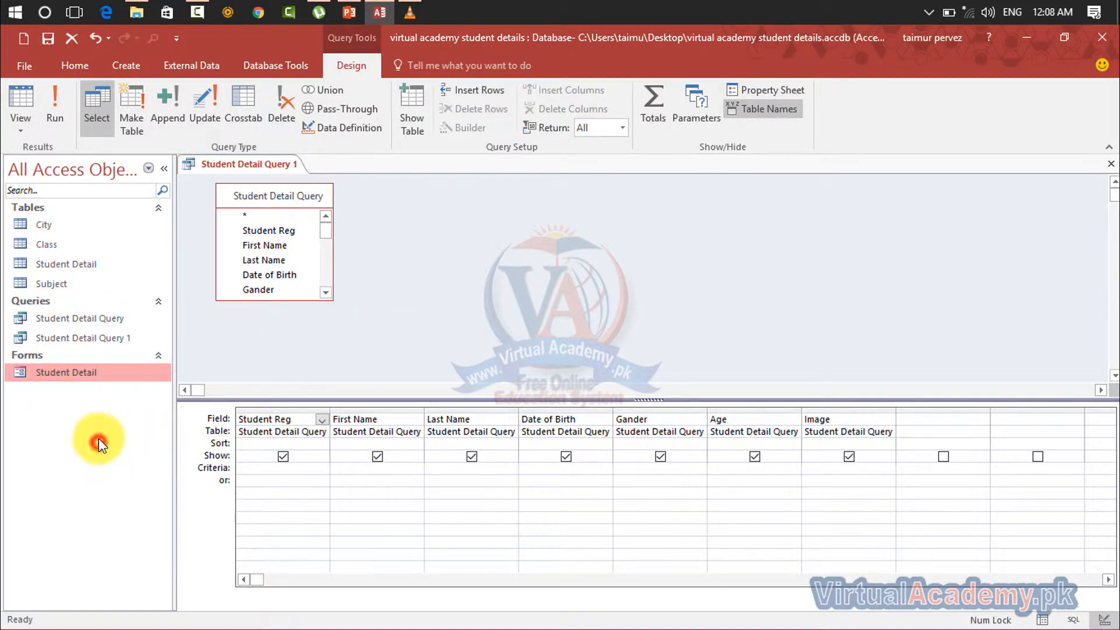
pyautogui.click(81, 262)
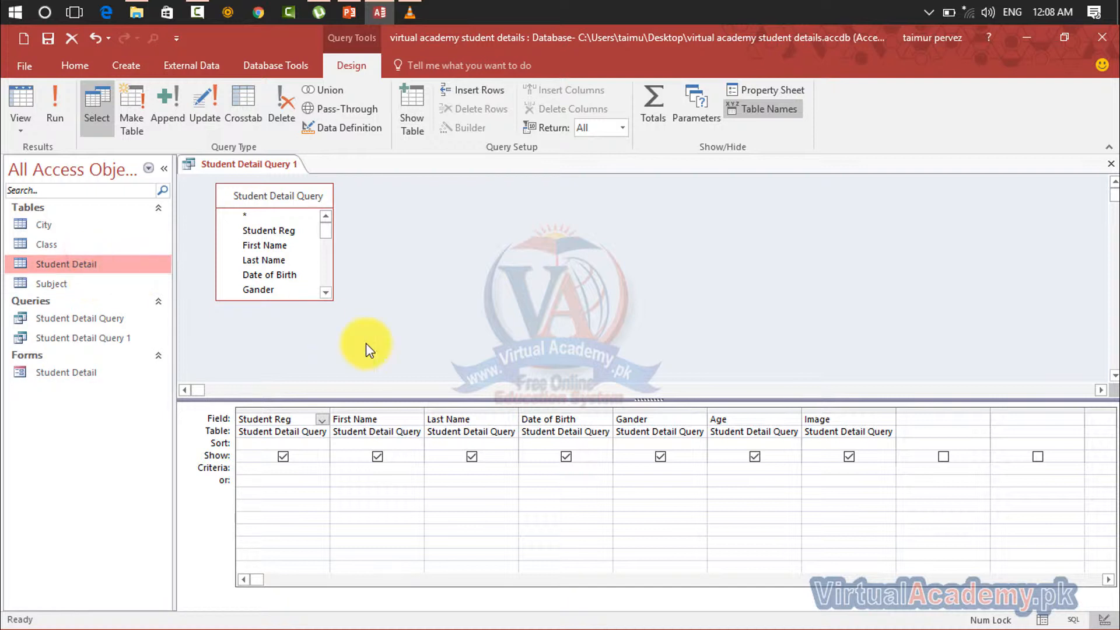
pyautogui.click(1111, 164)
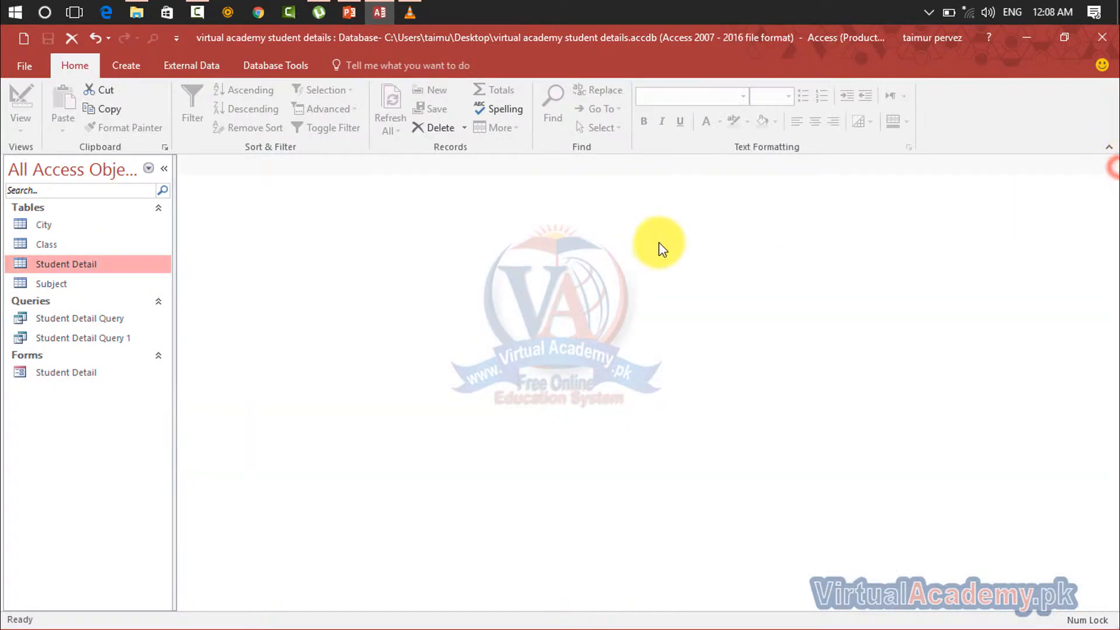
# Step: Start a new Simple Query Wizard query with the Student Detail table as its source
pyautogui.click(130, 69)
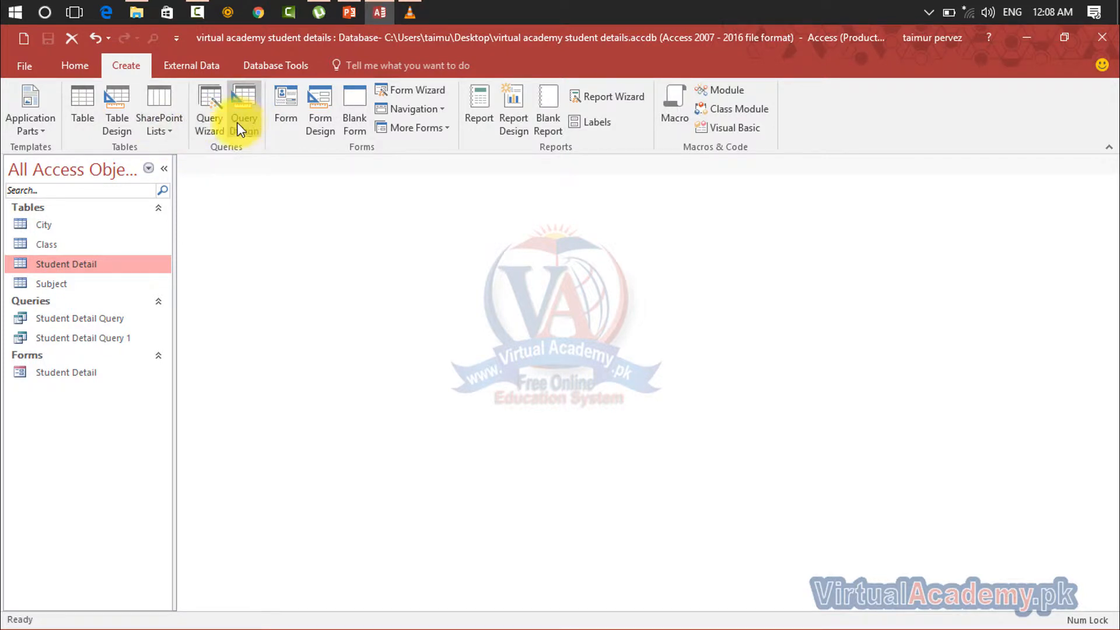
pyautogui.click(217, 118)
pyautogui.click(616, 419)
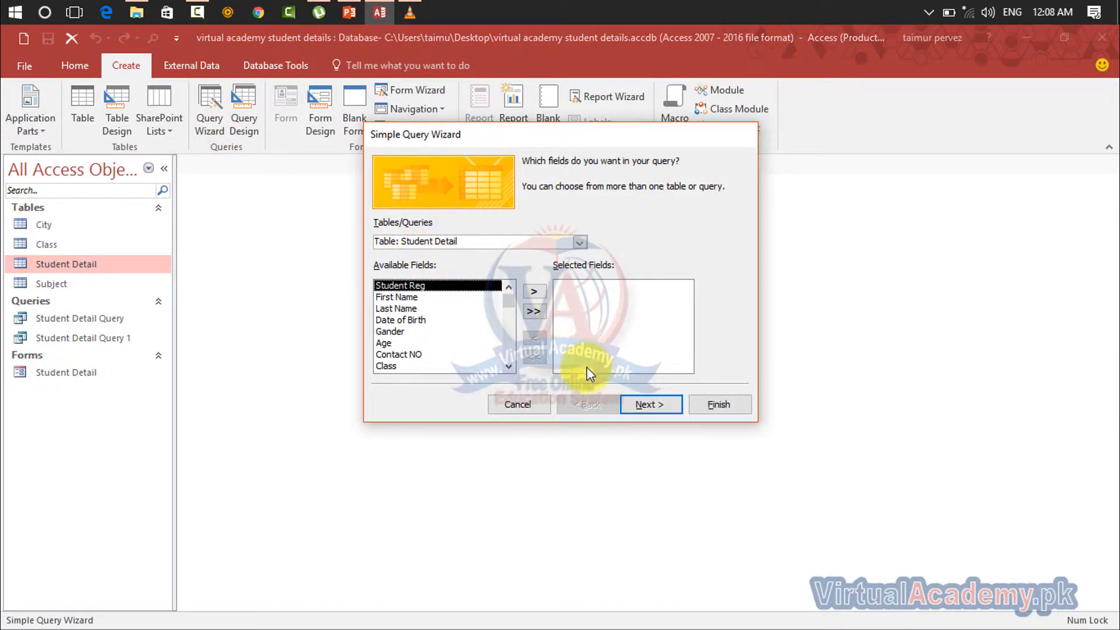
# Step: Add Student Reg, First Name, Last Name, Date of Birth, Gander and Age from the Student Detail table to the selected fields
pyautogui.click(536, 289)
pyautogui.click(536, 289)
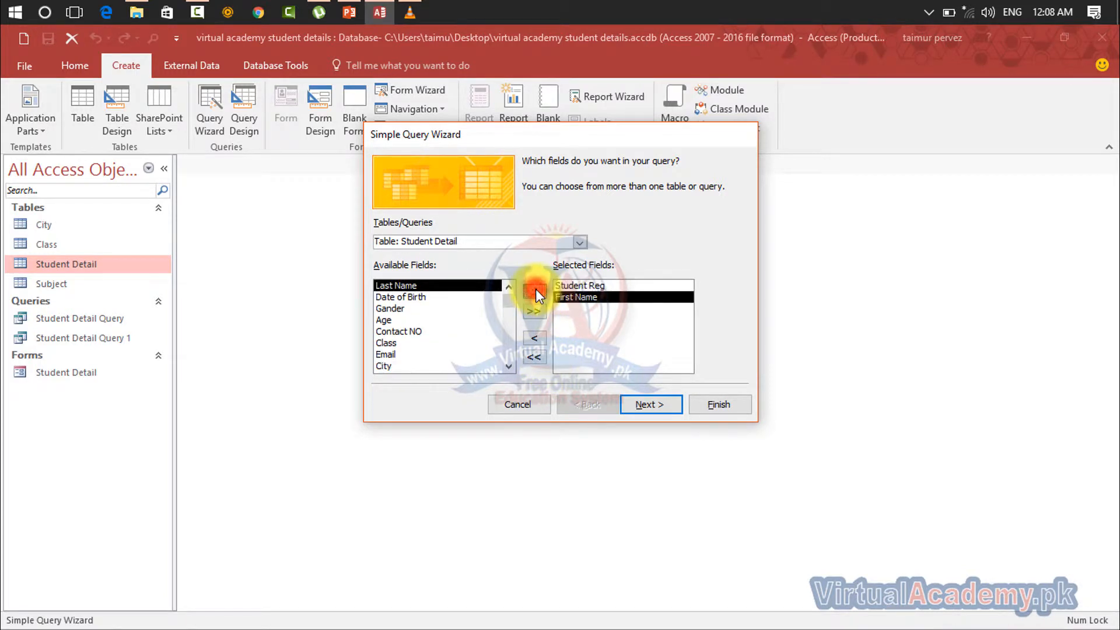
pyautogui.click(536, 289)
pyautogui.click(536, 289)
pyautogui.click(535, 291)
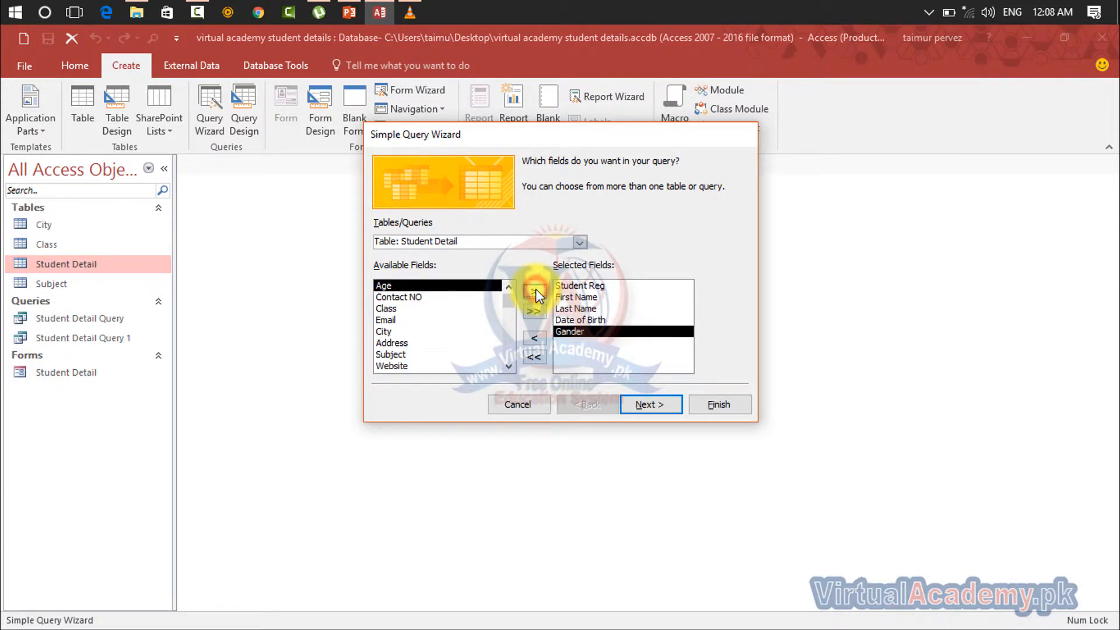
pyautogui.click(536, 289)
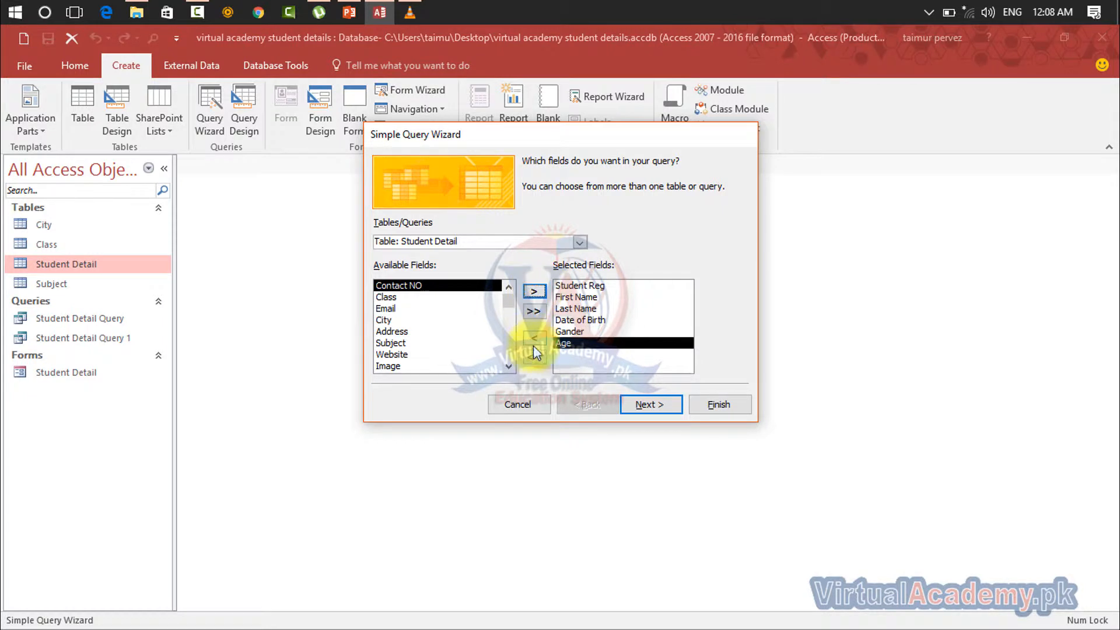
pyautogui.click(509, 367)
pyautogui.click(461, 355)
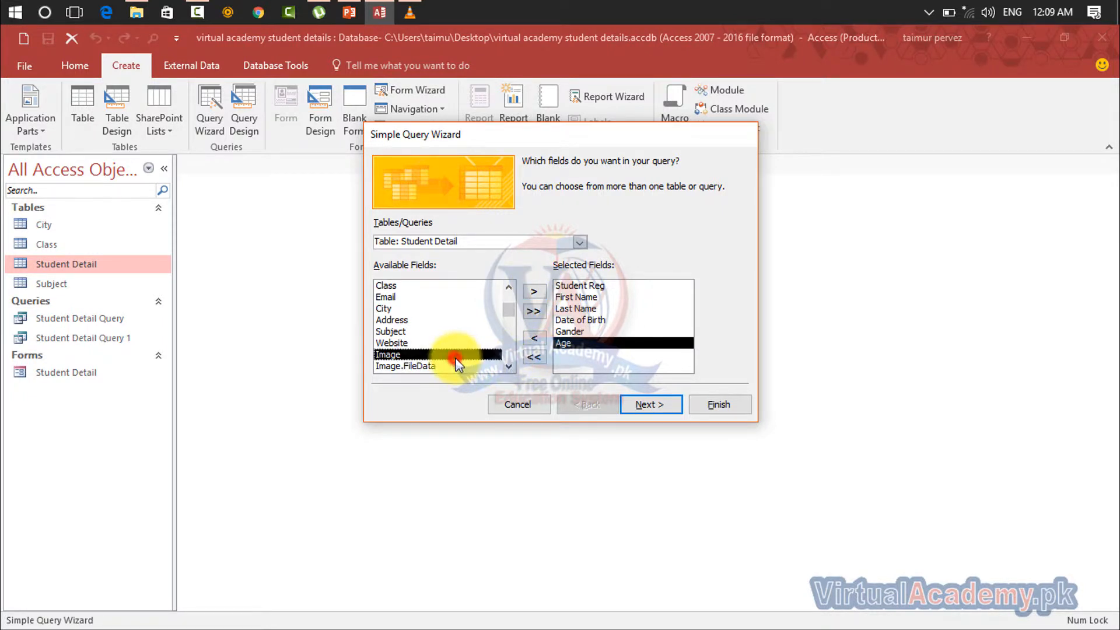
# Step: Finish the wizard with the title Student Detail Query1, choosing to modify the query design
pyautogui.click(650, 407)
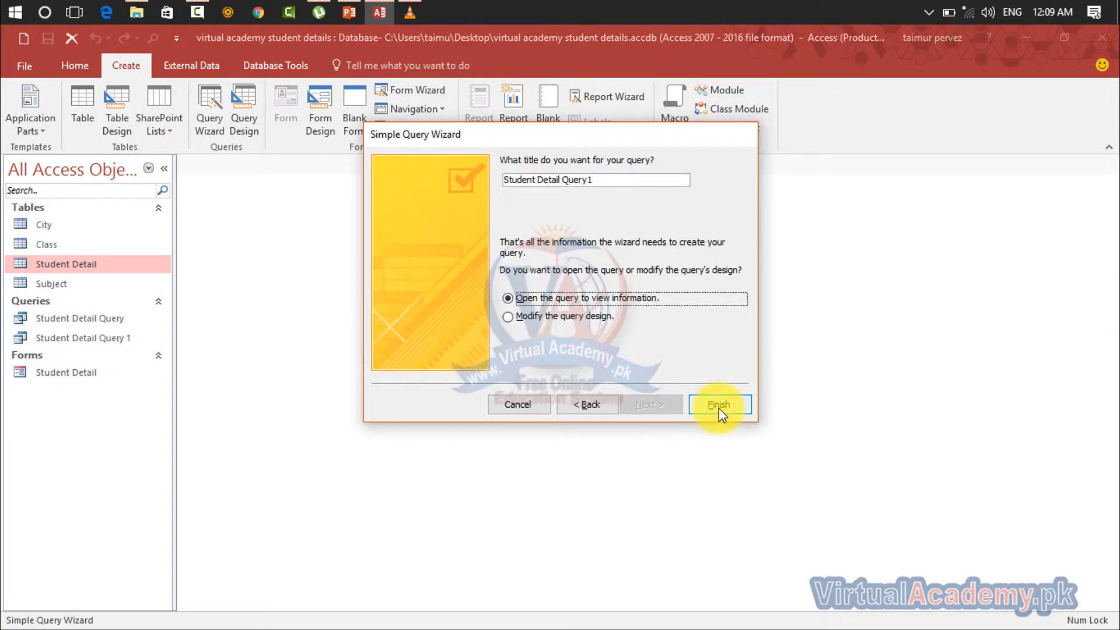
pyautogui.click(586, 316)
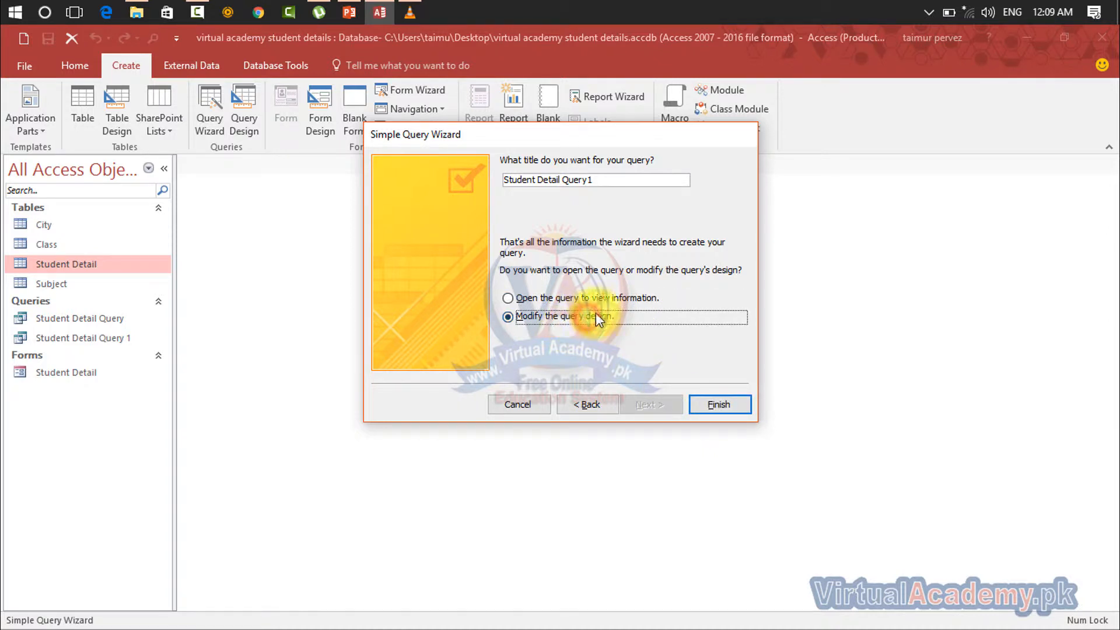
pyautogui.click(731, 404)
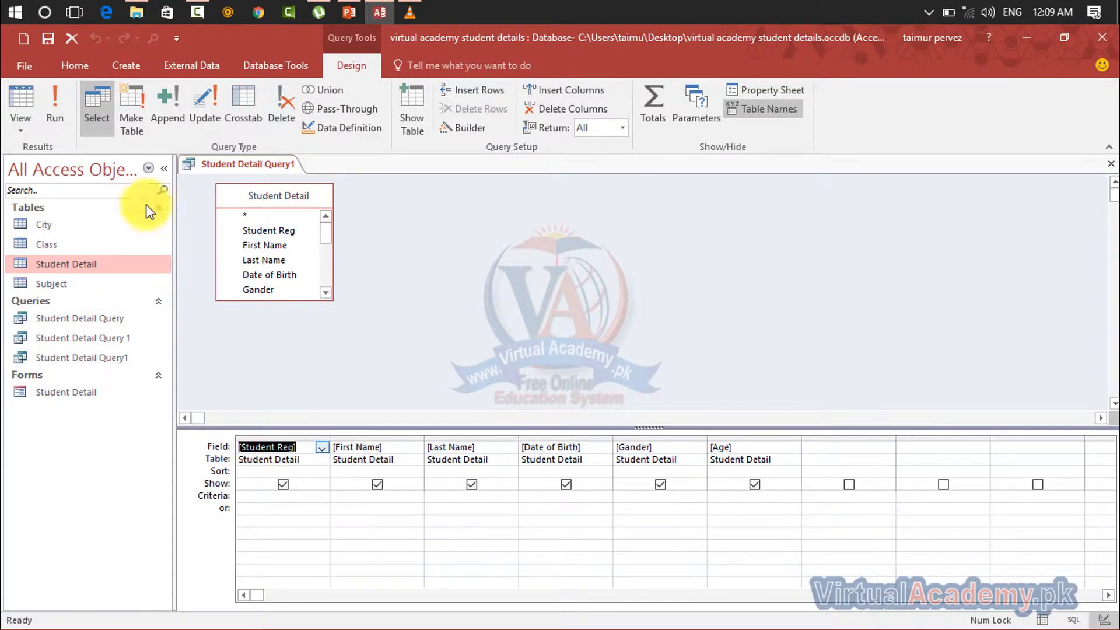
# Step: Make Student Detail Query1 a make-table query for a table named list in the current database, run it and accept creating the table
pyautogui.click(133, 110)
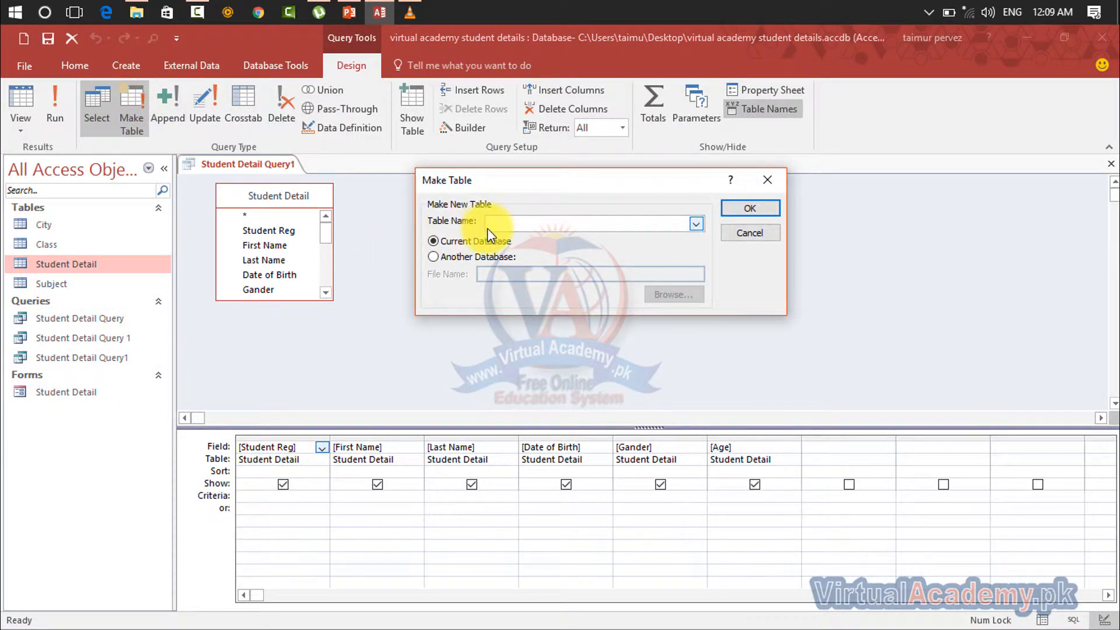
pyautogui.write('list')
pyautogui.click(760, 208)
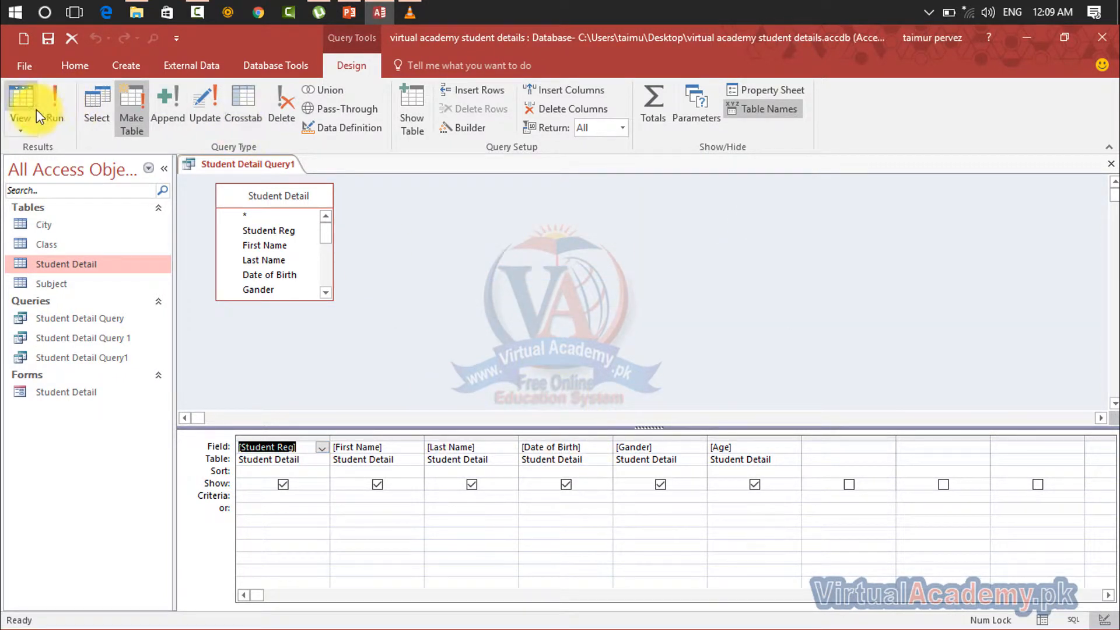
pyautogui.click(56, 110)
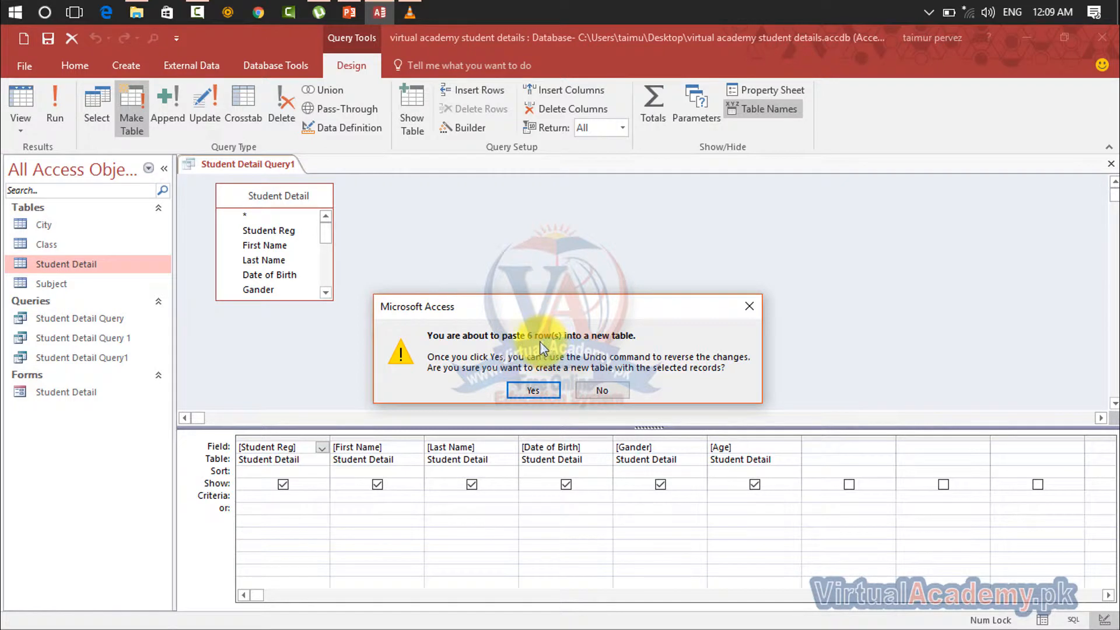
pyautogui.click(536, 393)
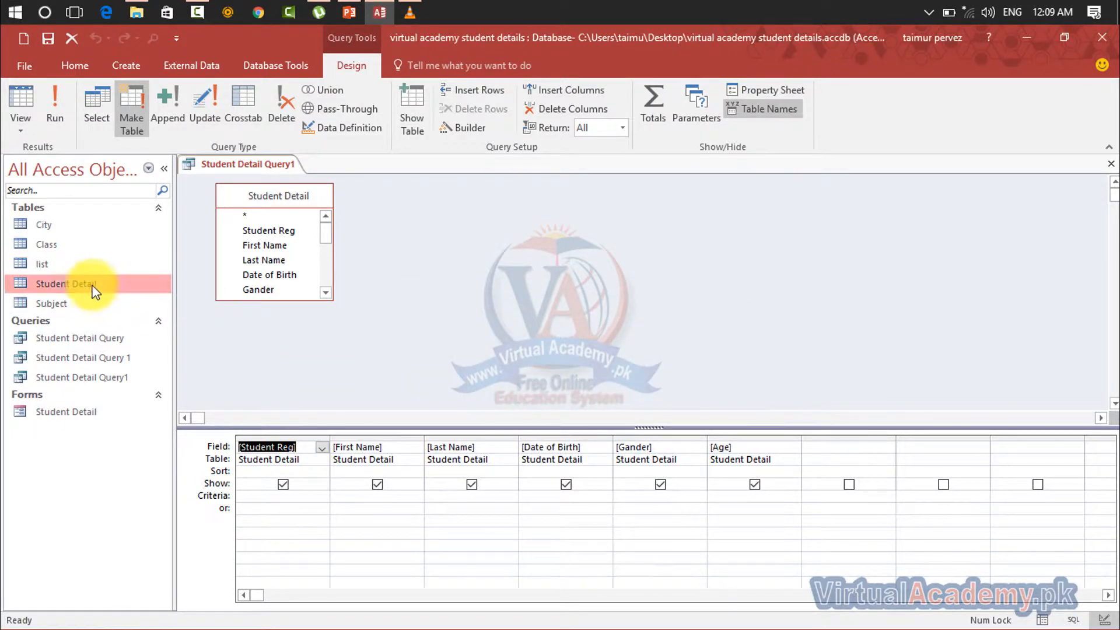
# Step: Open the list table, and open Student Detail Query to compare their records and fields
pyautogui.click(81, 266)
pyautogui.doubleClick(82, 266)
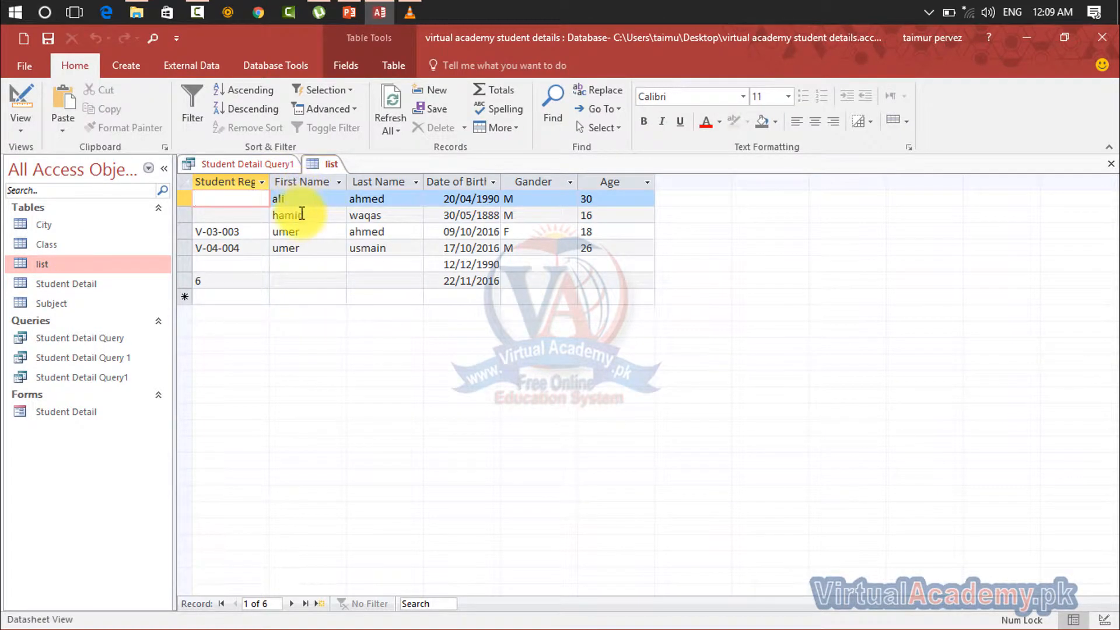
pyautogui.doubleClick(122, 341)
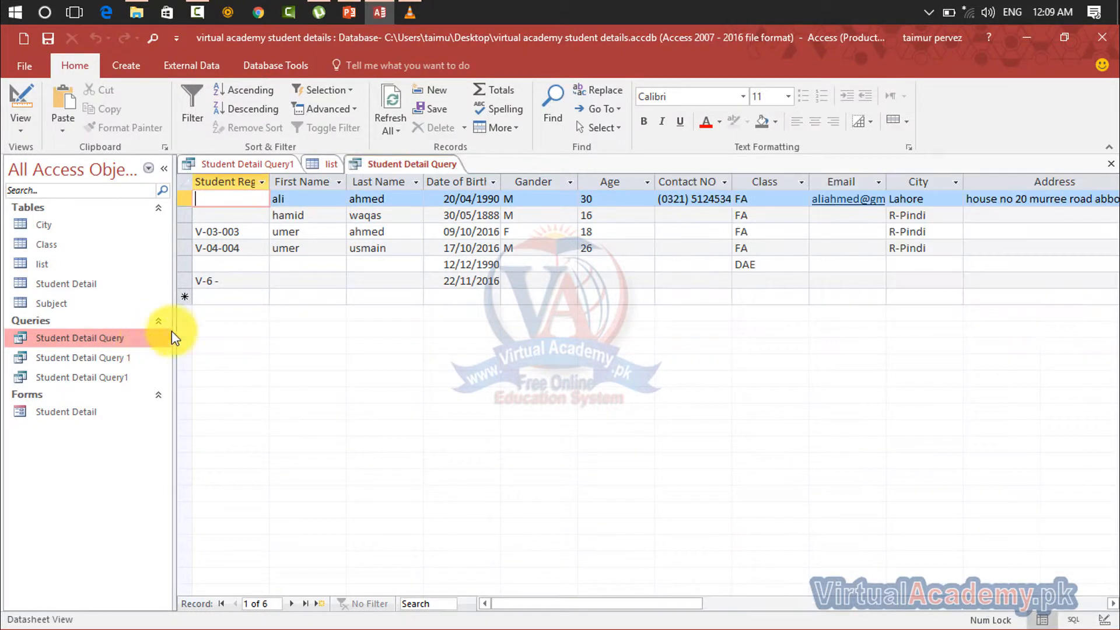
# Step: Open the Student Detail Query 1 and Student Detail Query1 queries in turn to compare their fields
pyautogui.click(141, 357)
pyautogui.doubleClick(141, 356)
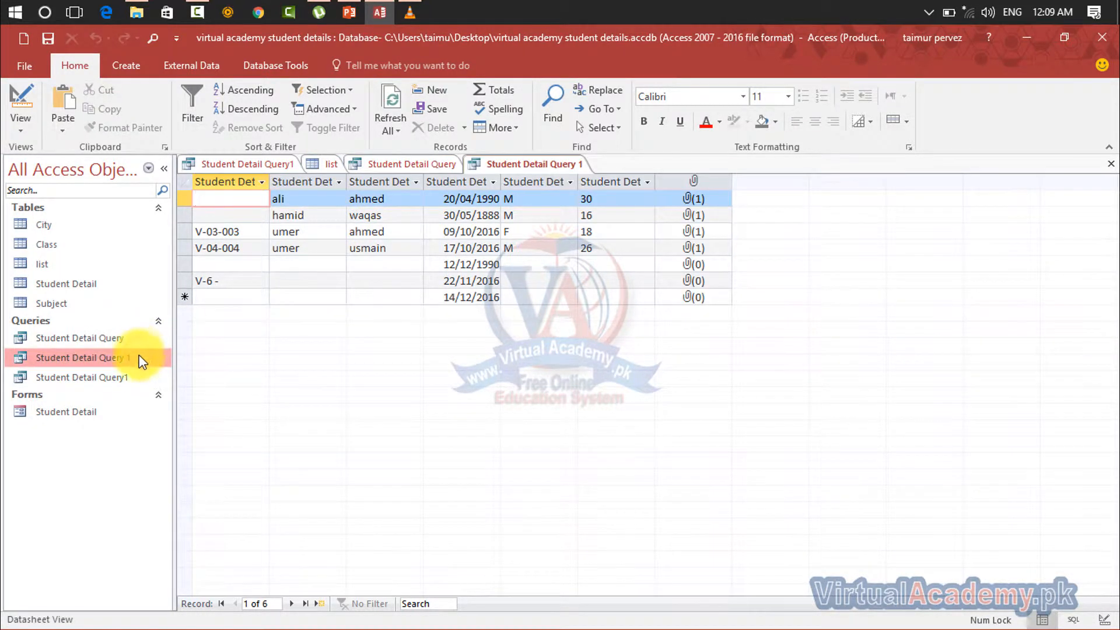
pyautogui.doubleClick(134, 380)
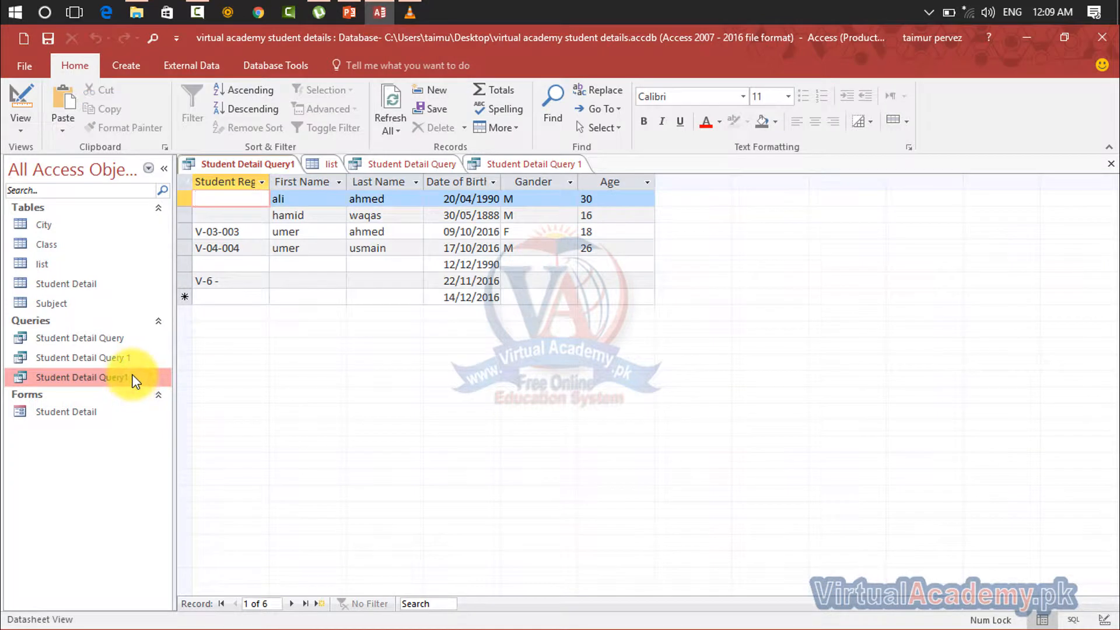
pyautogui.click(127, 360)
pyautogui.doubleClick(128, 362)
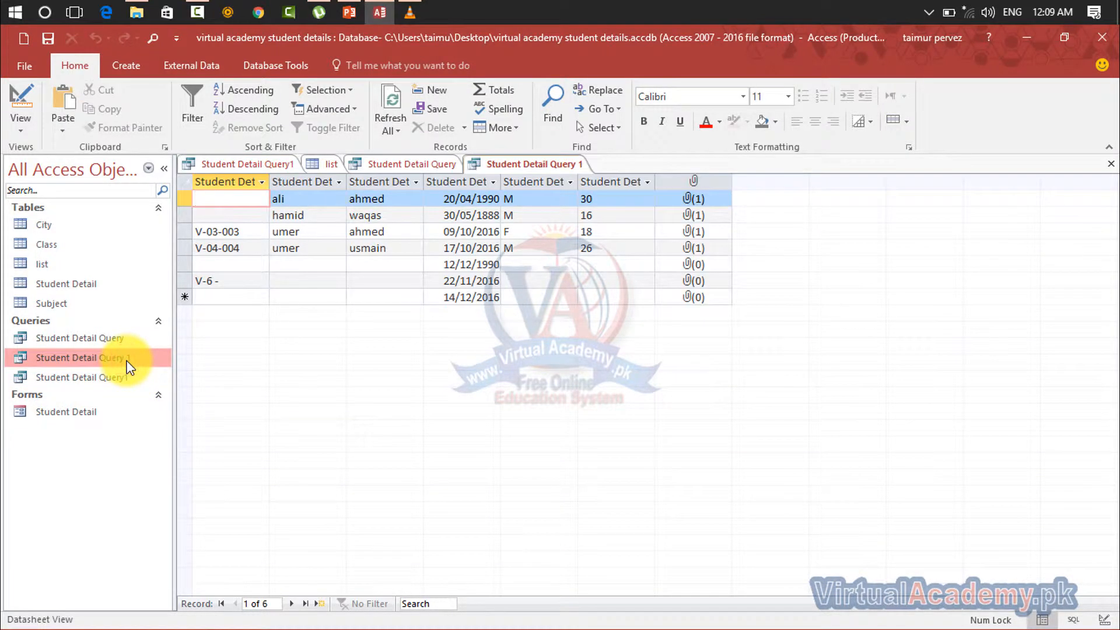
# Step: Try to delete the Student Detail Query 1 query
pyautogui.rightClick(127, 361)
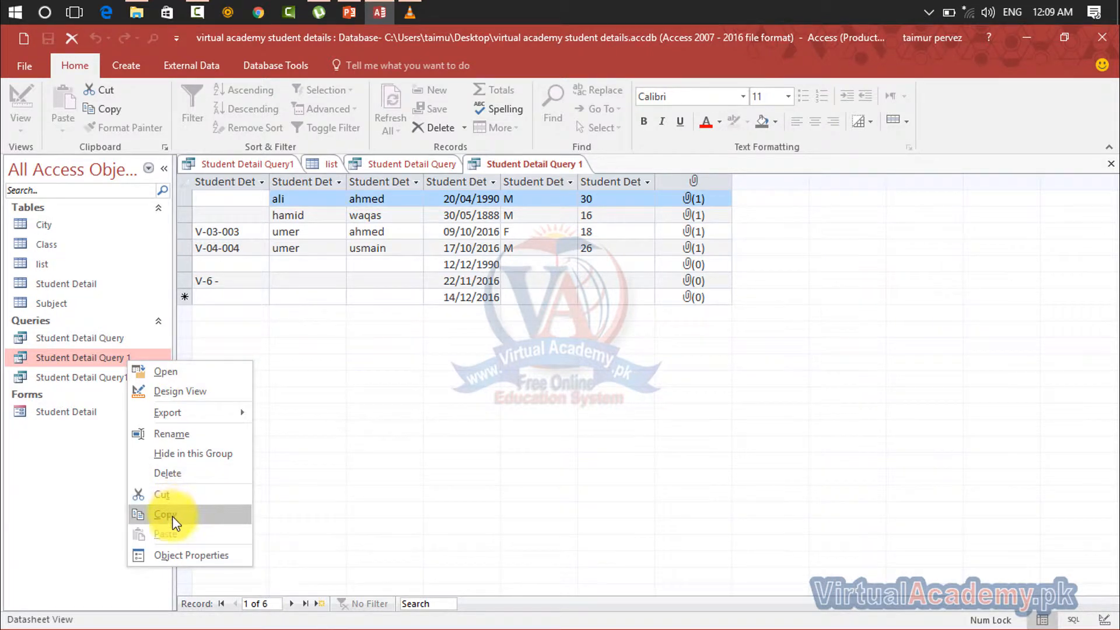
pyautogui.click(169, 473)
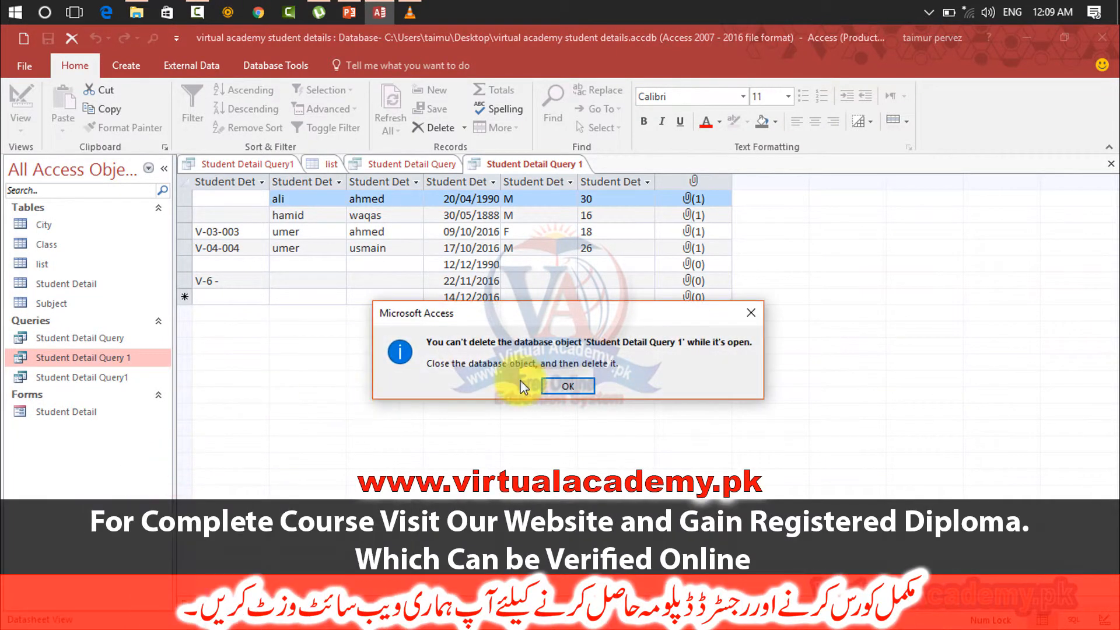
pyautogui.click(582, 386)
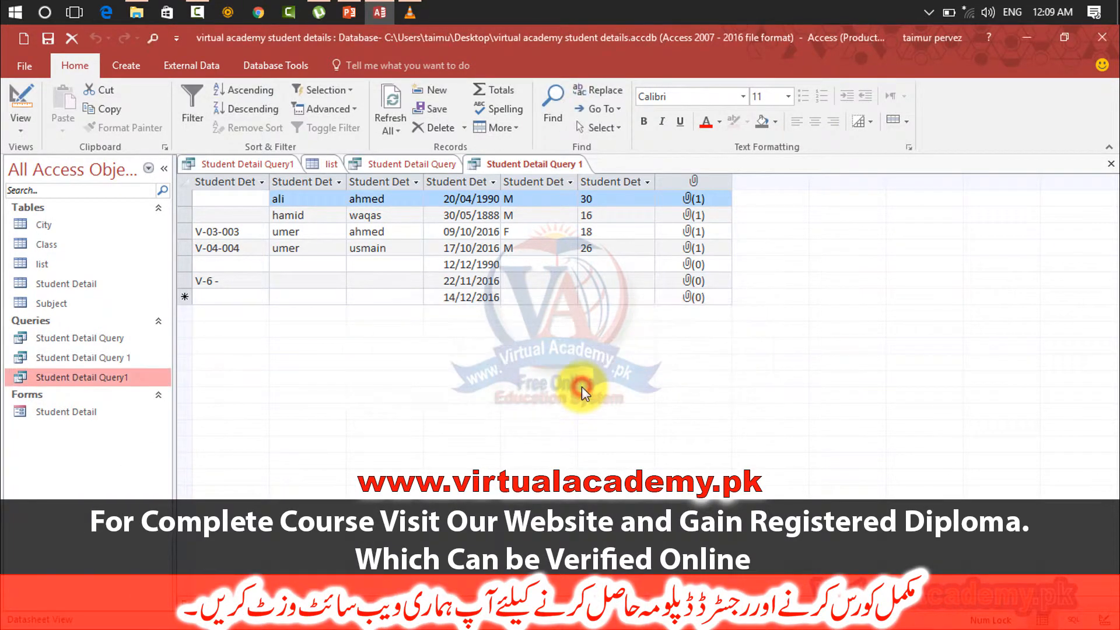
# Step: Close all open objects without saving the design changes to Student Detail Query1
pyautogui.rightClick(553, 165)
pyautogui.click(584, 214)
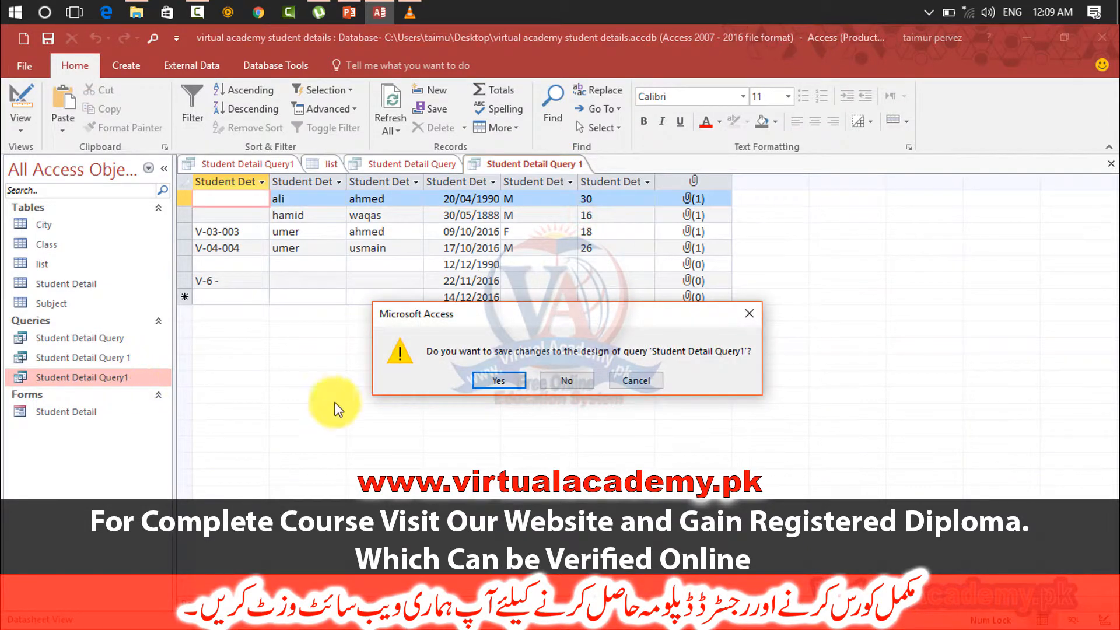
pyautogui.click(567, 381)
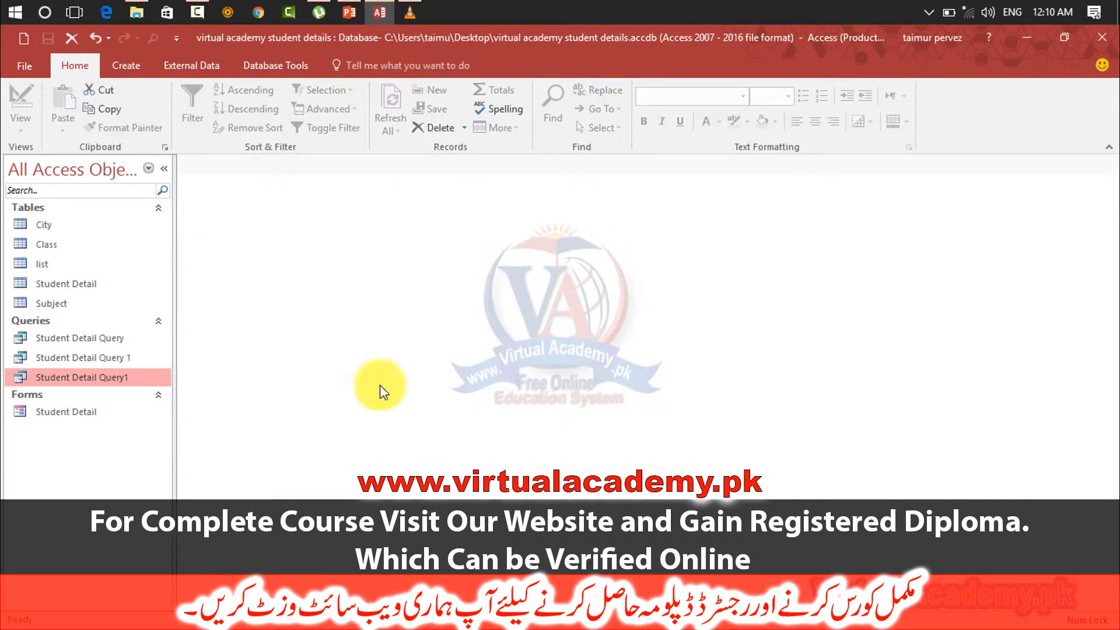
# Step: Open Student Detail Query 1 to check its contents, and close it again
pyautogui.rightClick(105, 375)
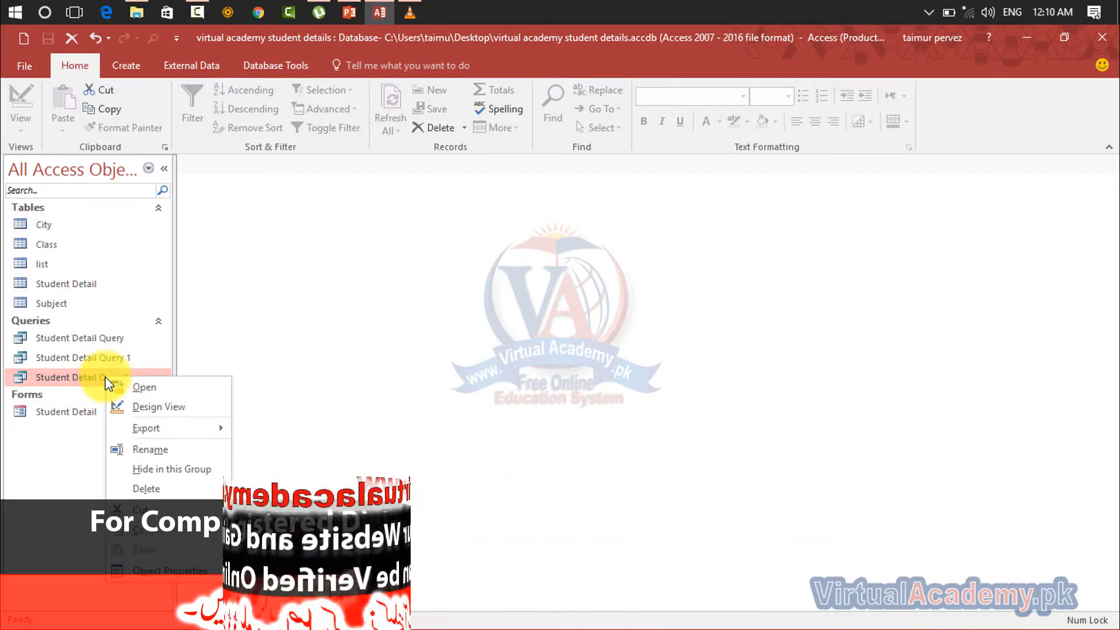
pyautogui.click(97, 359)
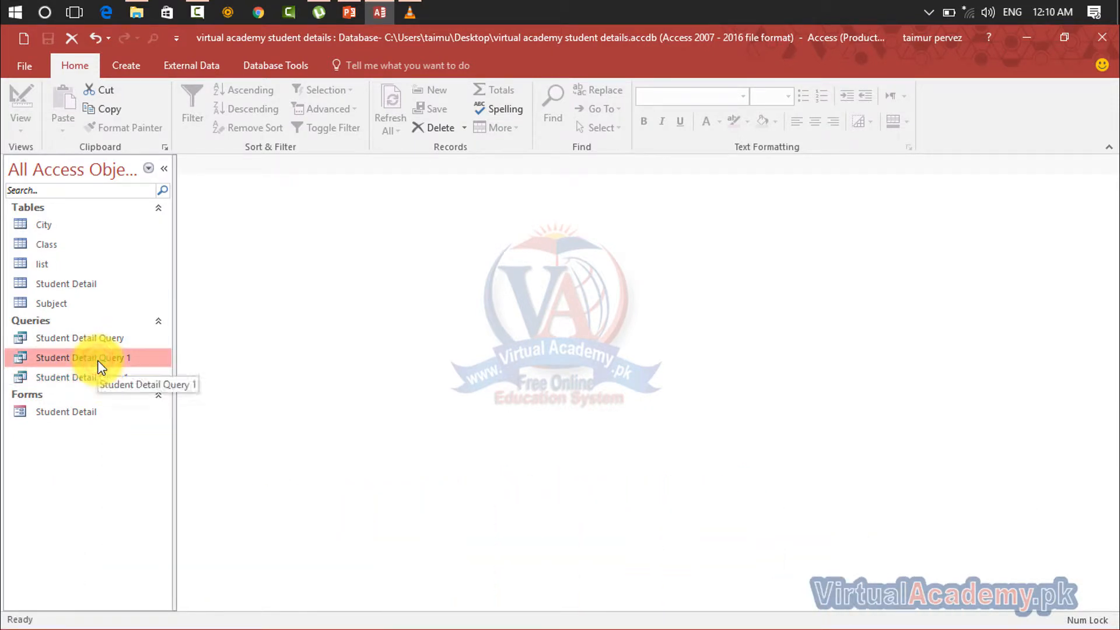
pyautogui.doubleClick(97, 360)
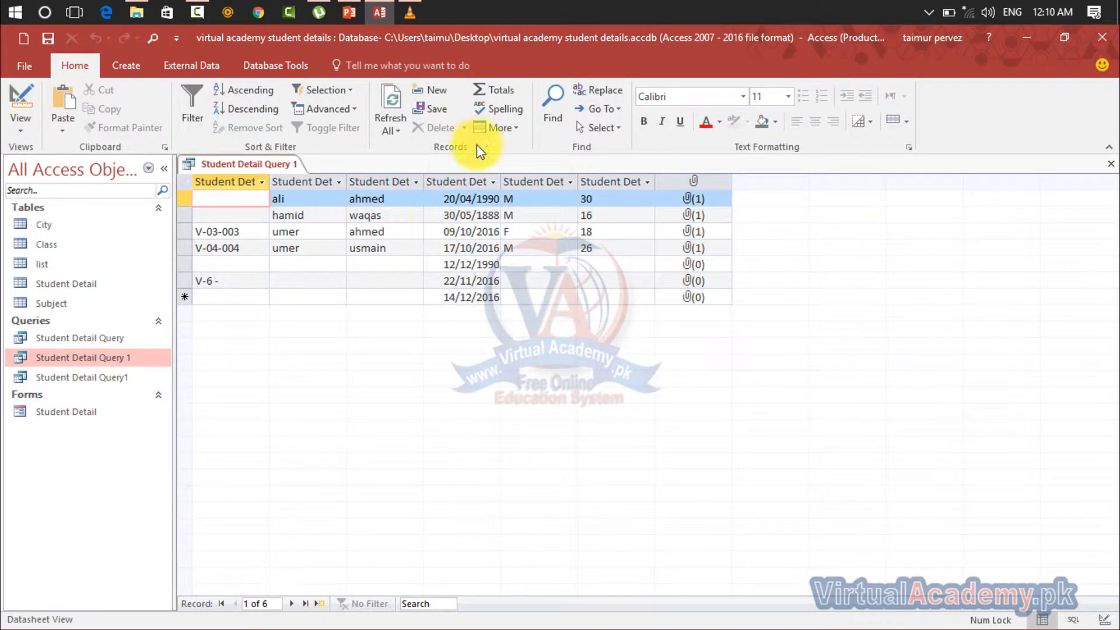
pyautogui.rightClick(262, 162)
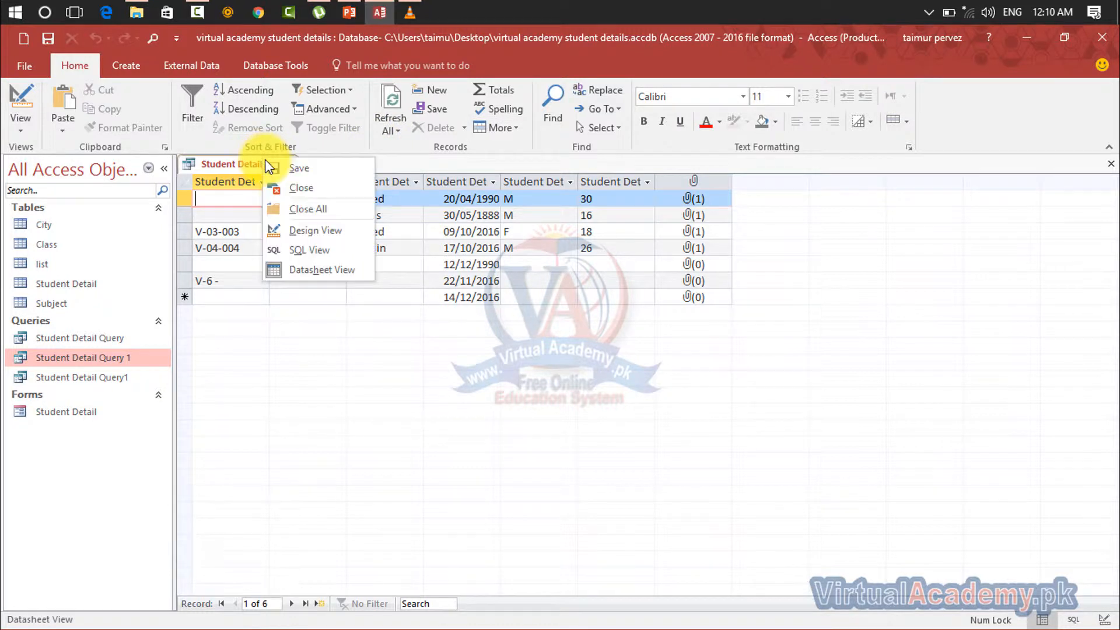
pyautogui.click(295, 208)
# Step: Delete Student Detail Query 1 from the database and confirm the deletion
pyautogui.rightClick(111, 358)
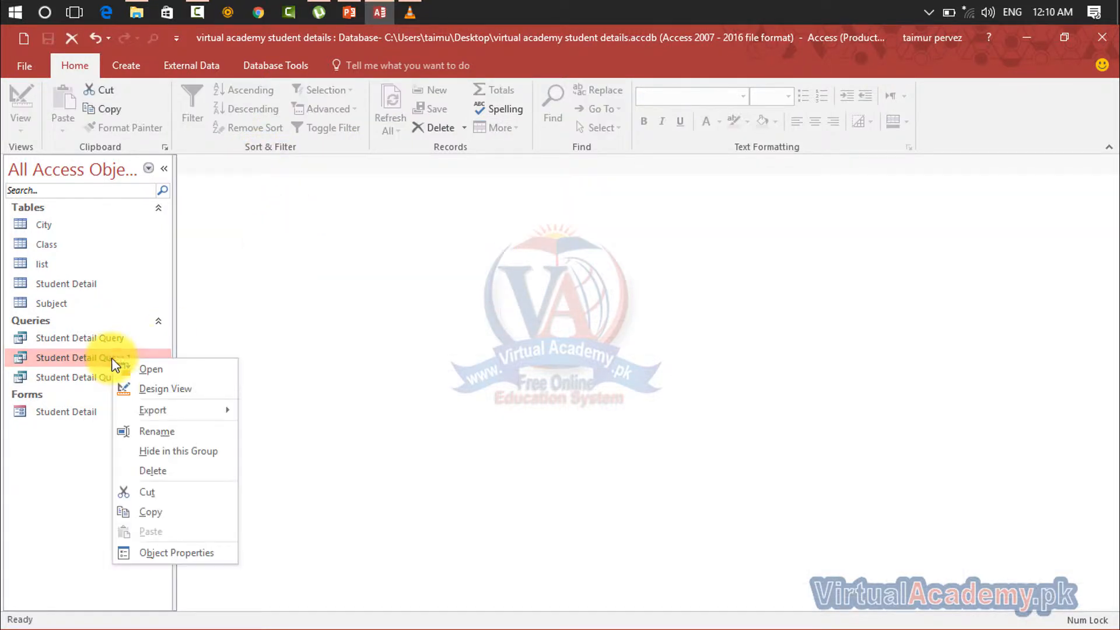
pyautogui.click(170, 467)
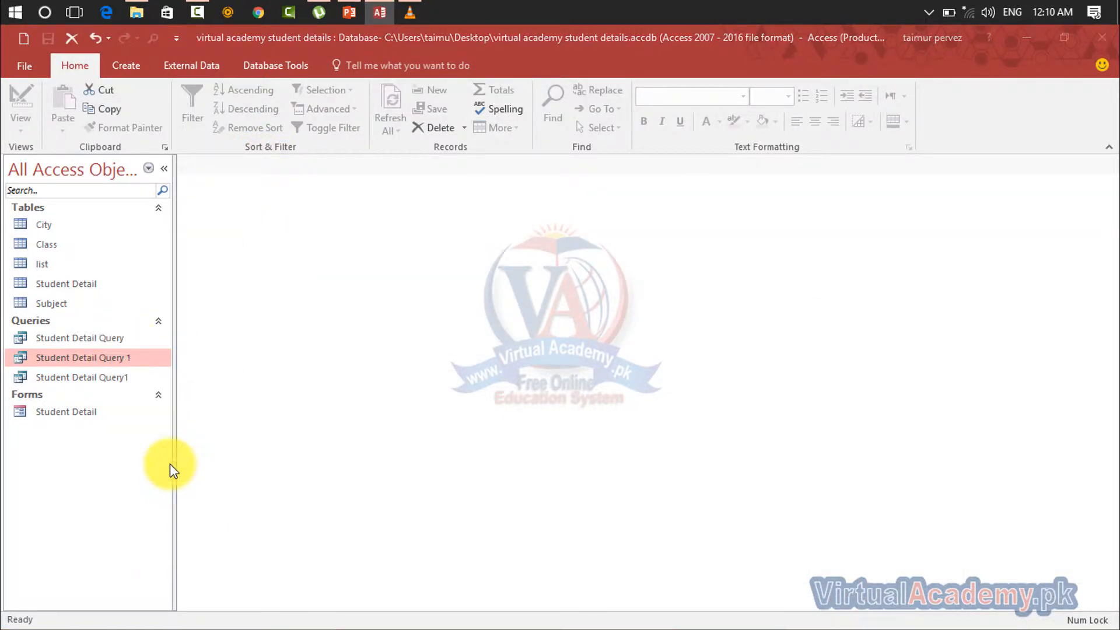
pyautogui.click(520, 388)
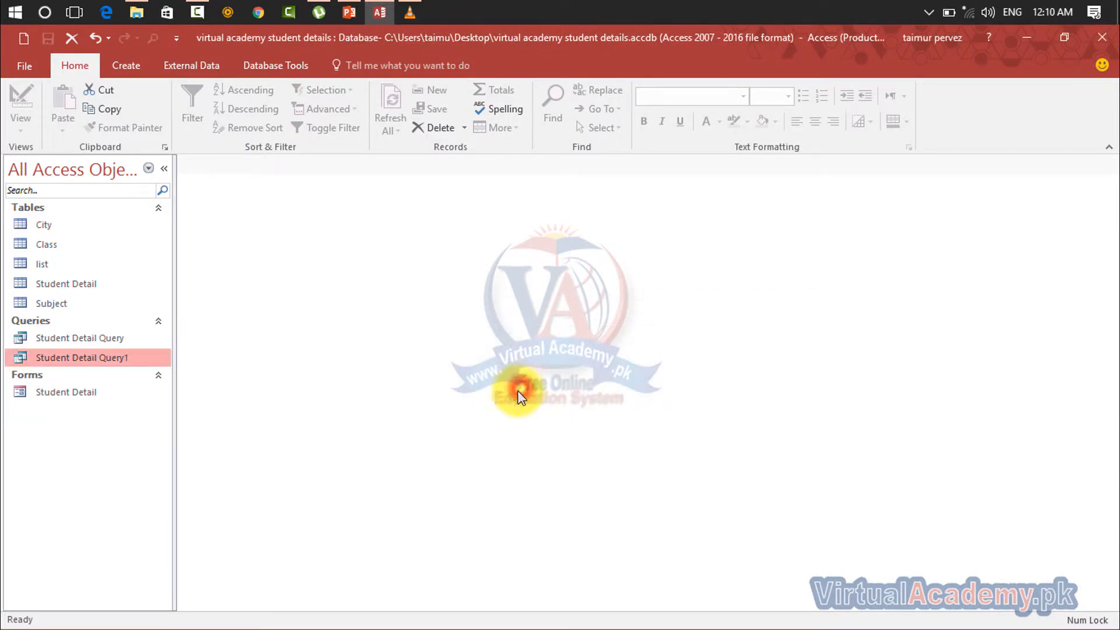
# Step: Open Student Detail Query1 and switch it to Design View
pyautogui.doubleClick(125, 358)
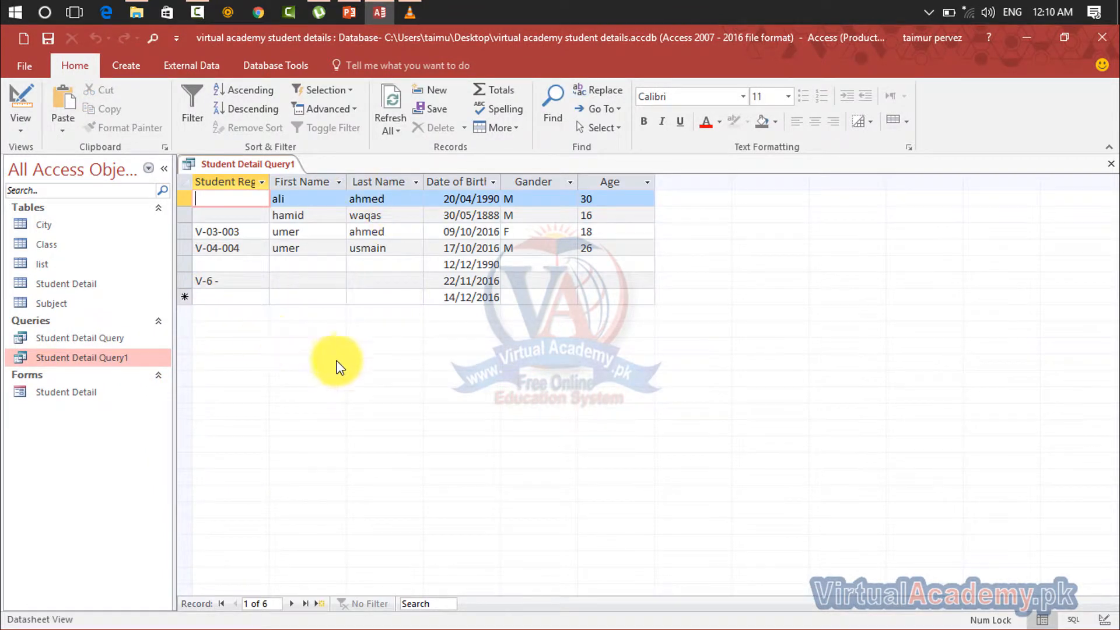
pyautogui.click(28, 131)
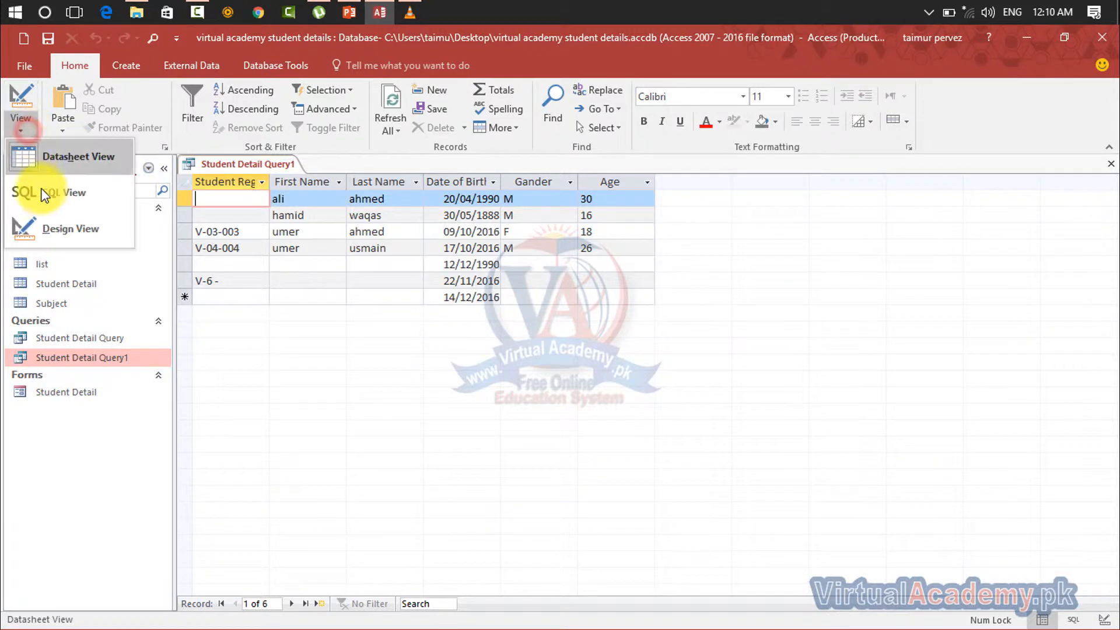
pyautogui.click(50, 227)
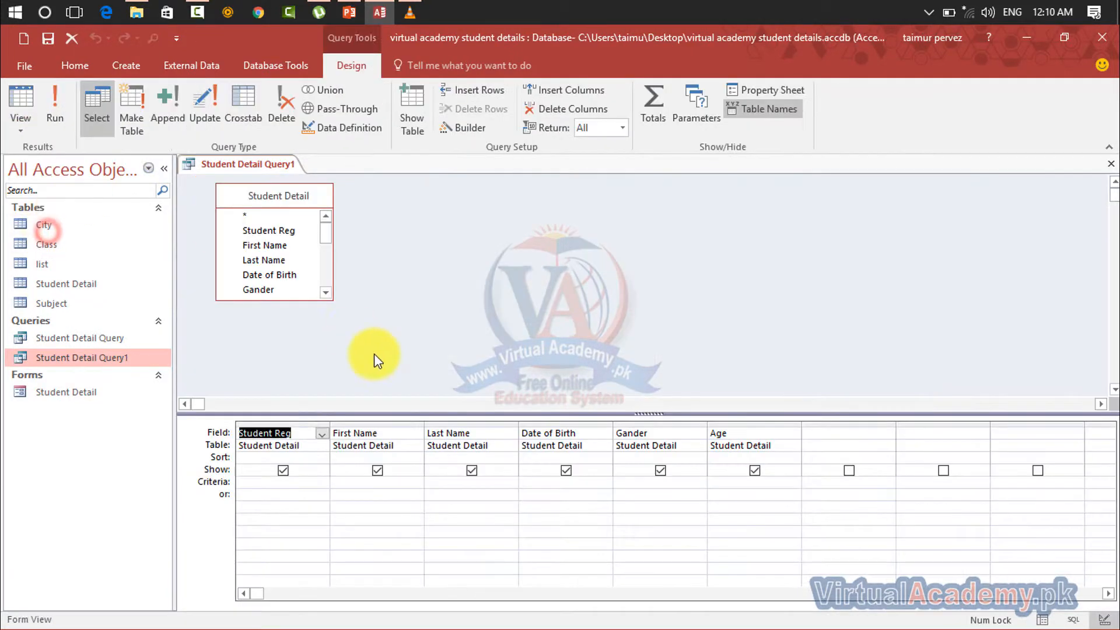
# Step: Enter the parameter criterion [Search by Name] for the First Name field of Student Detail Query1
pyautogui.click(365, 488)
pyautogui.click(366, 484)
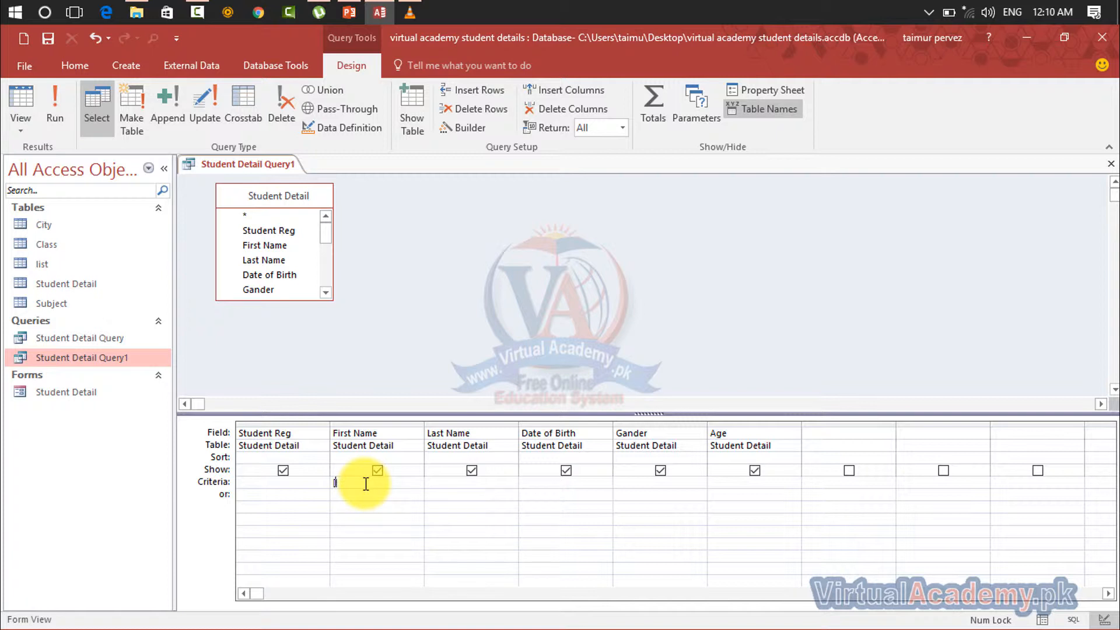
pyautogui.press('BackSpace')
pyautogui.write('Search by Name')
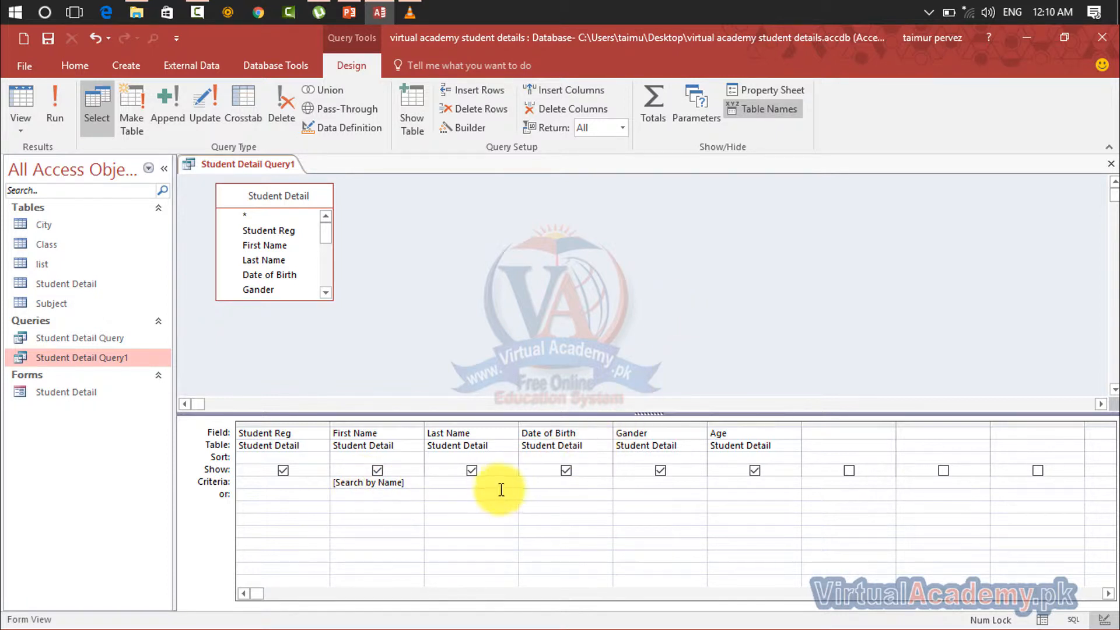
pyautogui.click(411, 483)
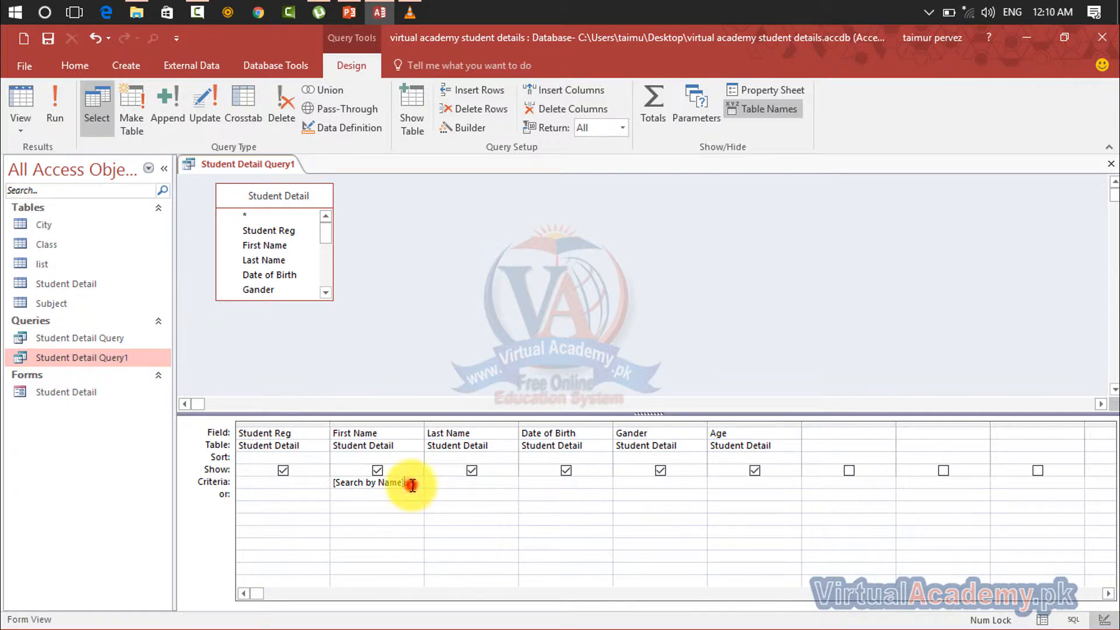
pyautogui.click(328, 482)
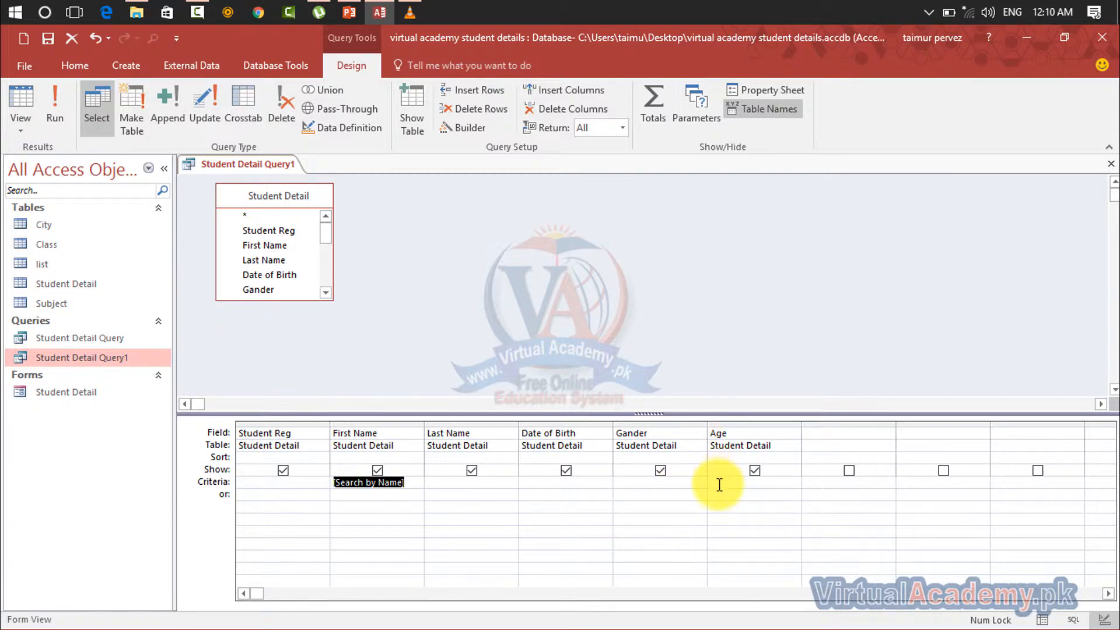
pyautogui.click(410, 484)
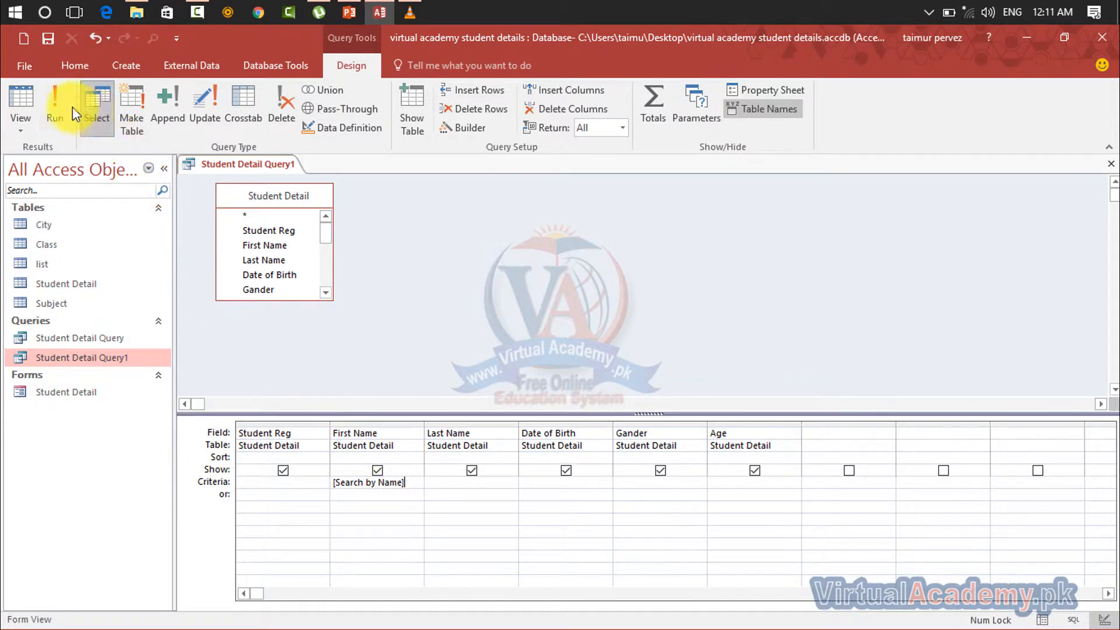
# Step: Run the query with a student's first name as the parameter value, and close it, saving the design changes
pyautogui.click(57, 106)
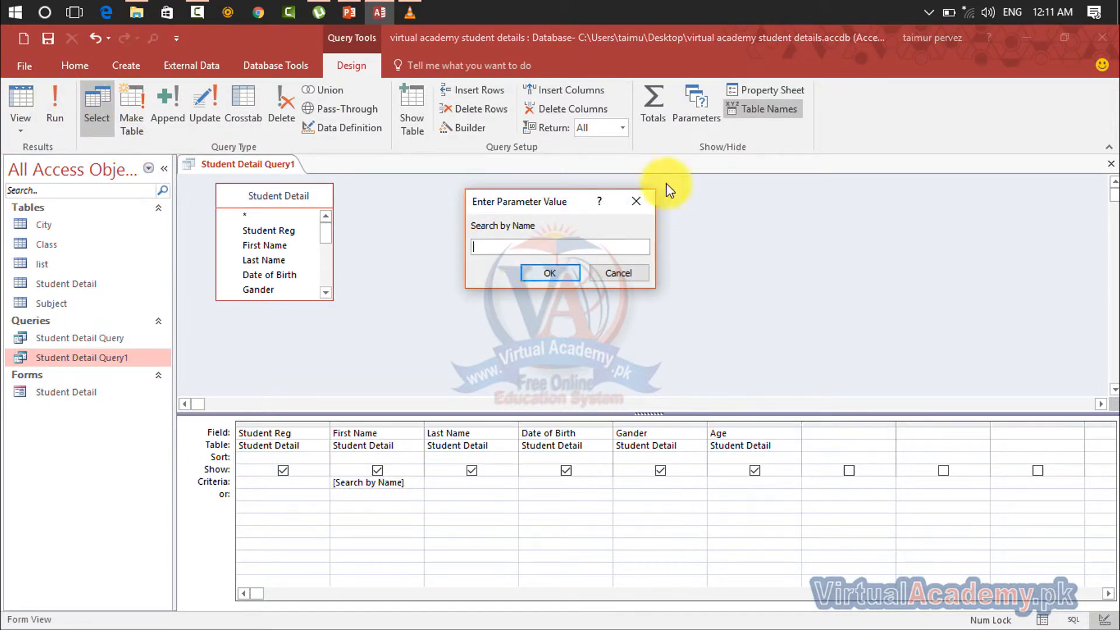
pyautogui.click(529, 249)
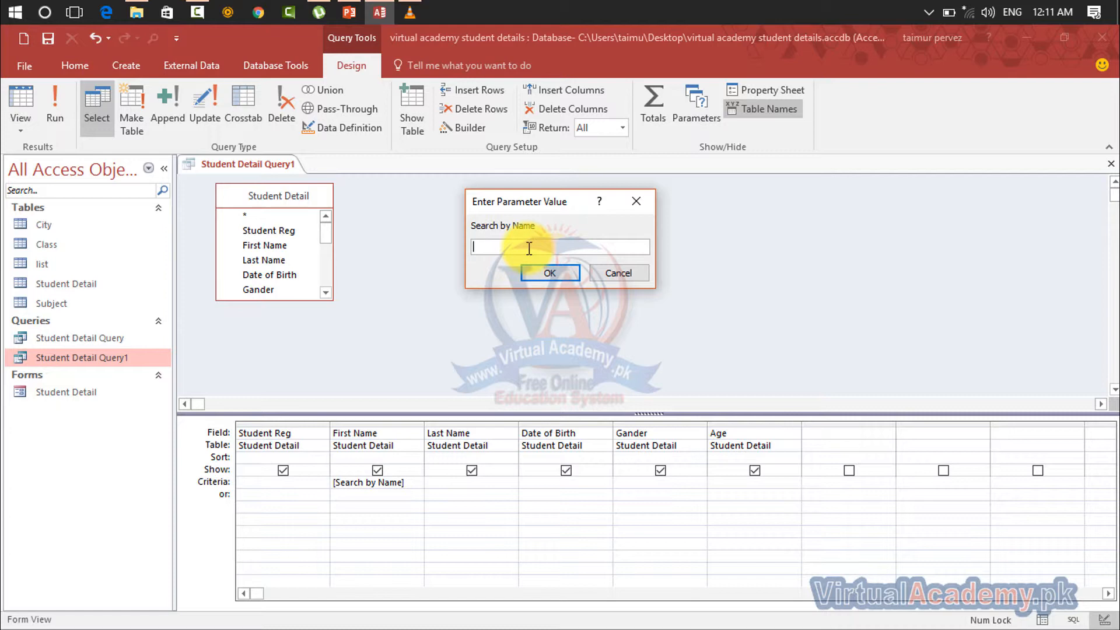
pyautogui.write('umer')
pyautogui.click(550, 273)
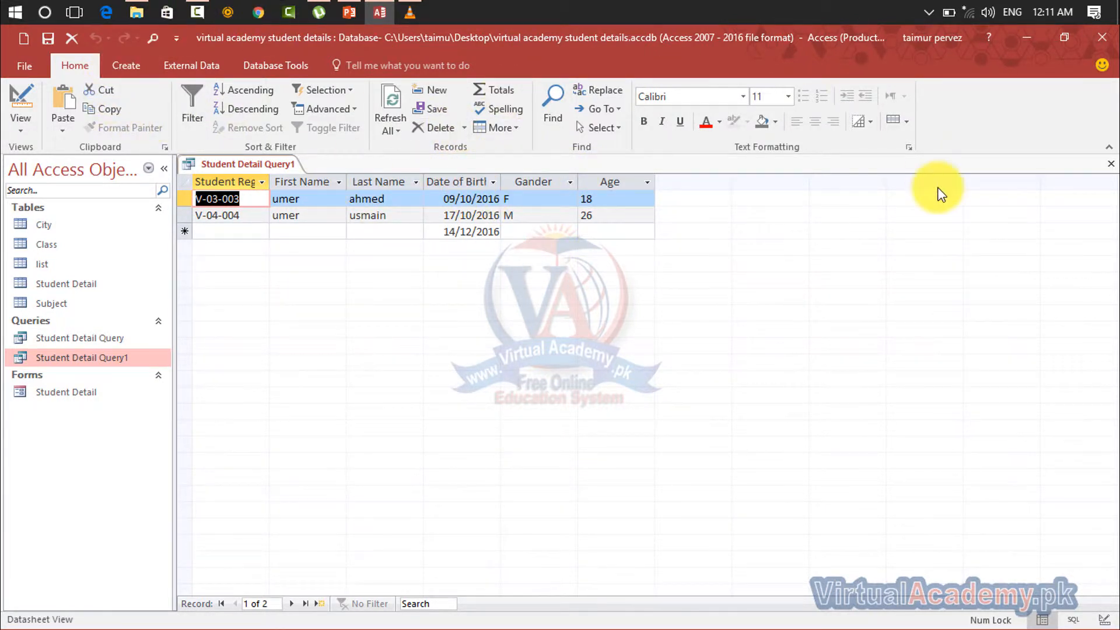
pyautogui.click(1110, 164)
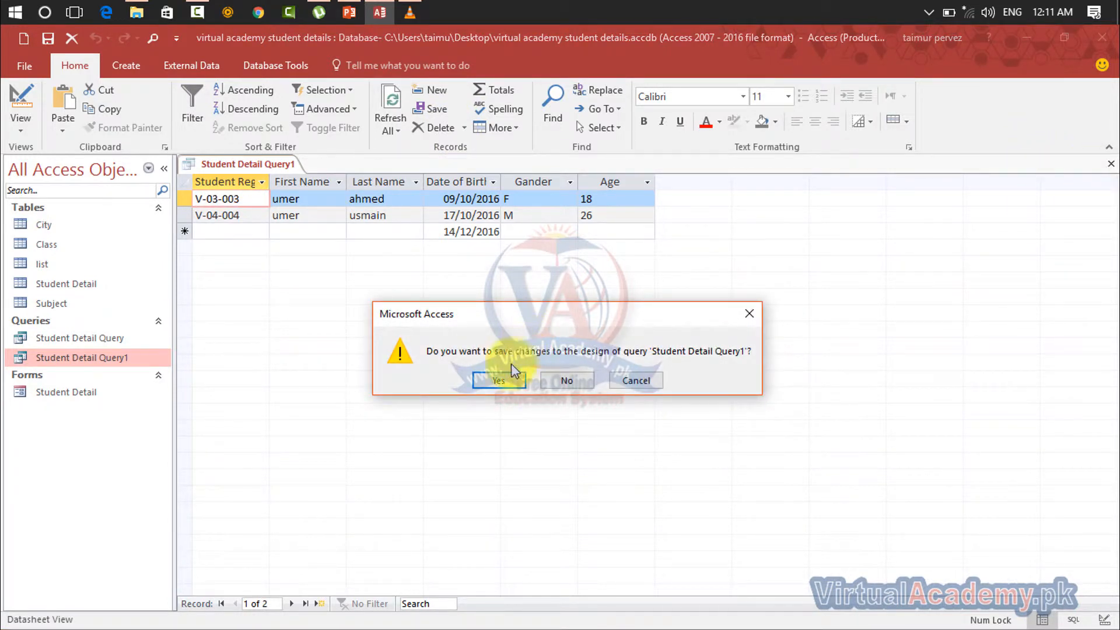
pyautogui.click(496, 382)
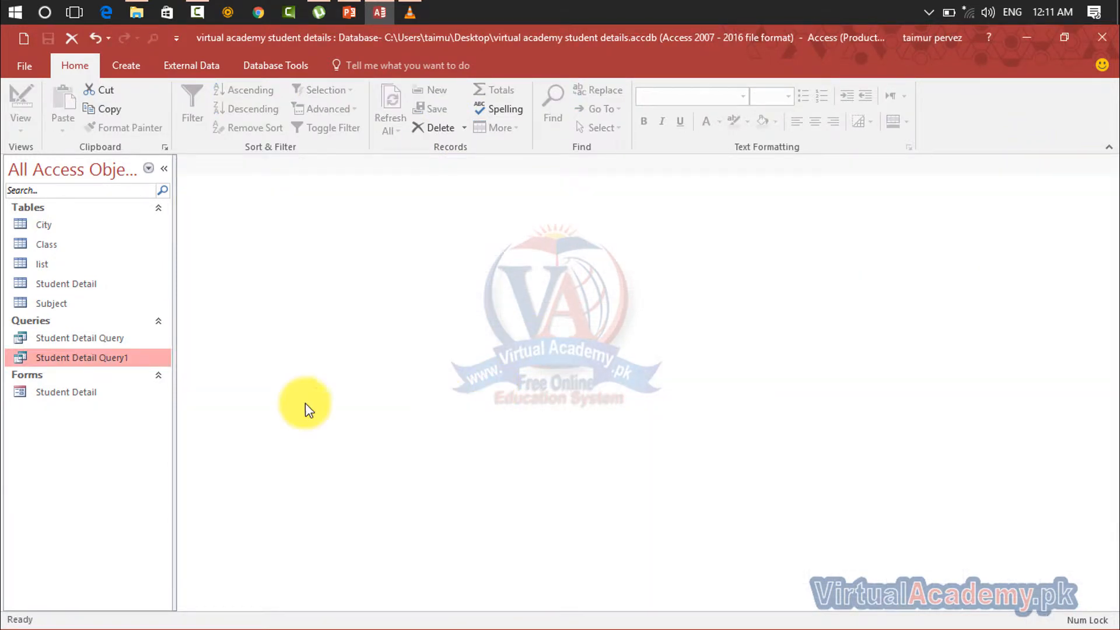
# Step: Rename the Student Detail Query1 query as Search by Name
pyautogui.rightClick(99, 358)
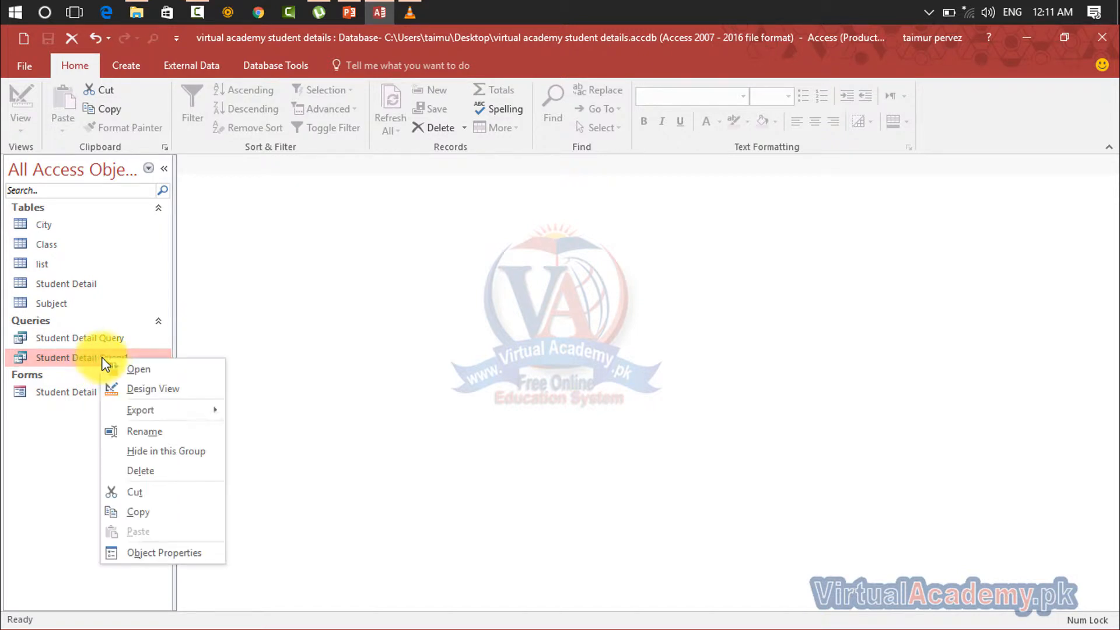
pyautogui.click(138, 439)
pyautogui.write('Search ')
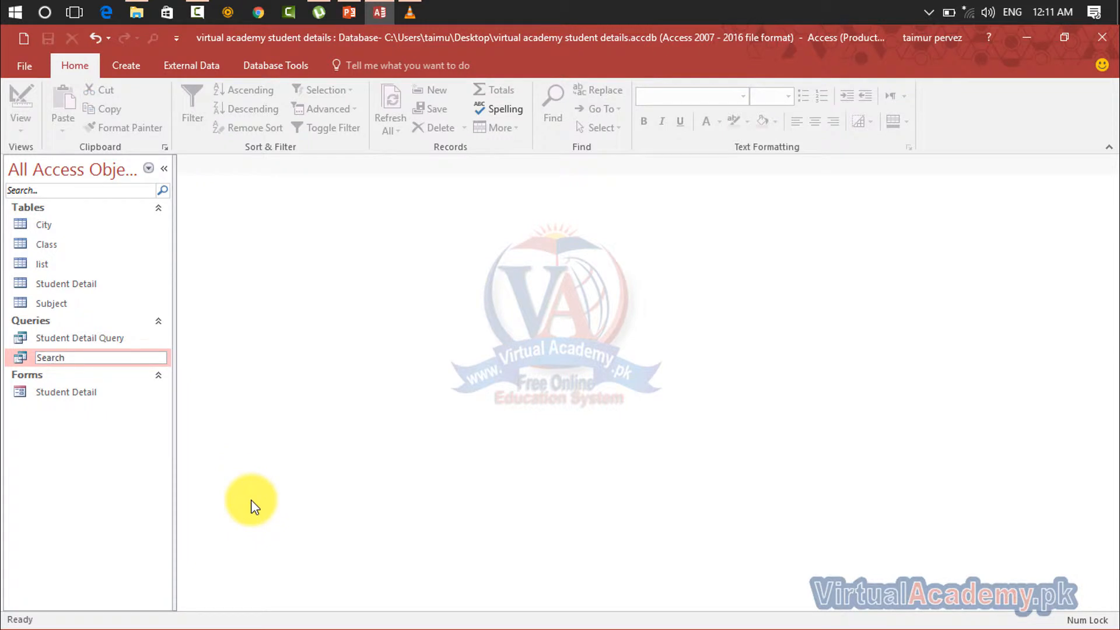
pyautogui.write('by Name')
pyautogui.click(325, 419)
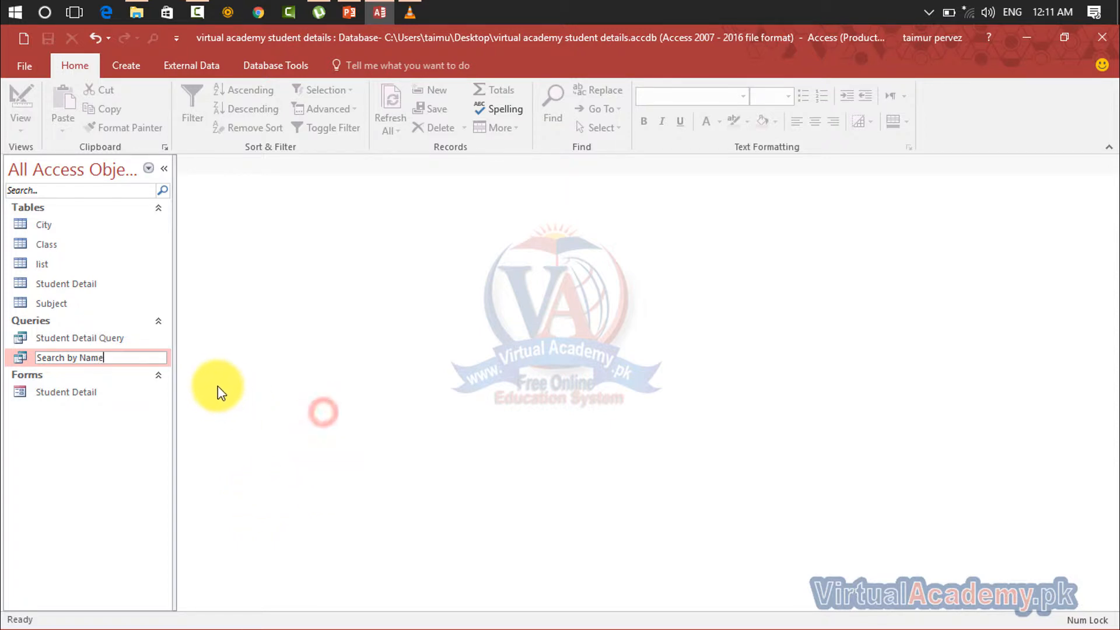
pyautogui.click(198, 350)
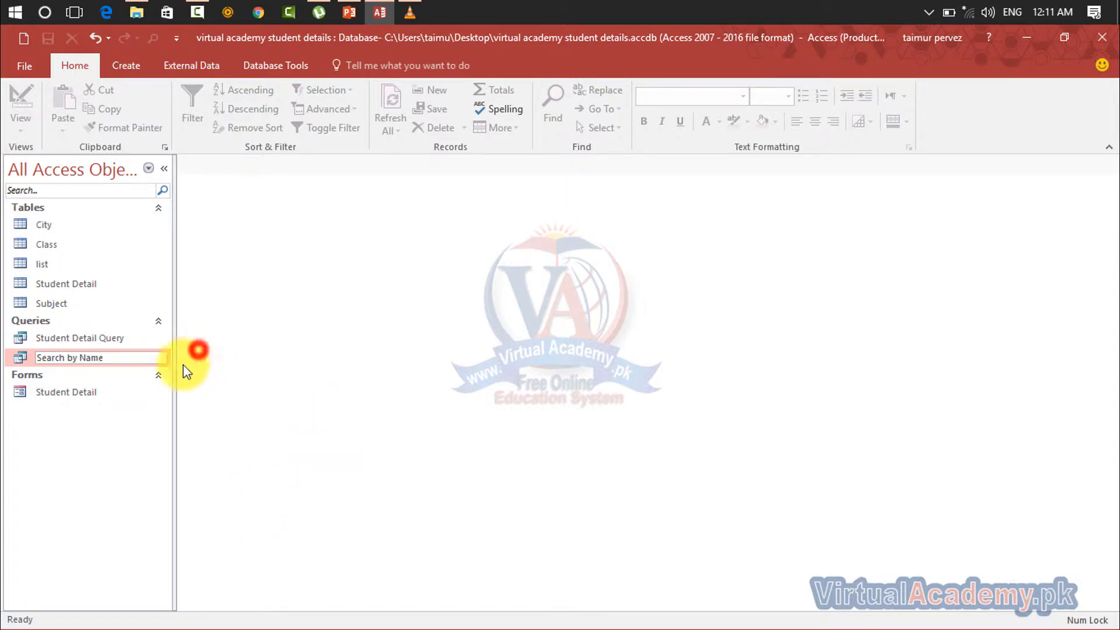
# Step: Run the Search by Name query with a student's first name as the parameter value
pyautogui.click(116, 345)
pyautogui.doubleClick(107, 342)
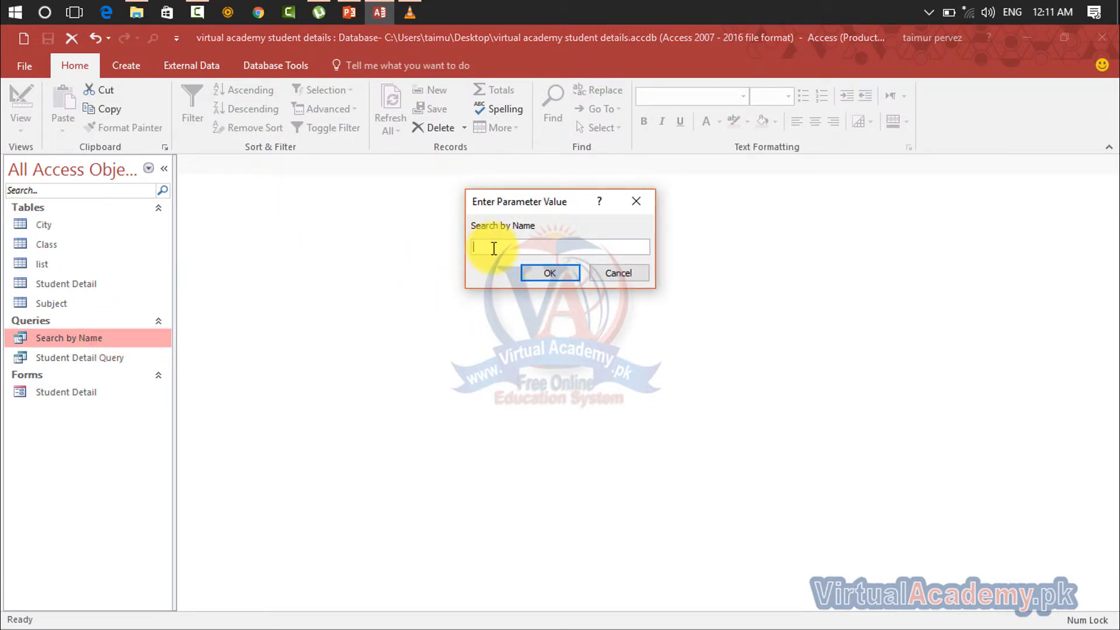
pyautogui.click(636, 202)
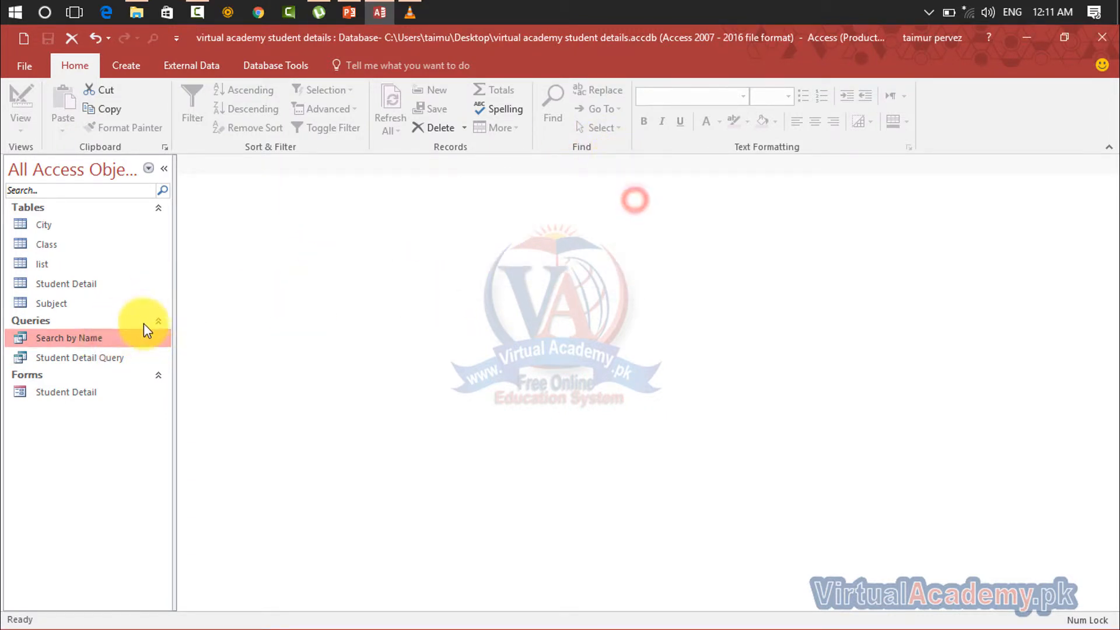
pyautogui.doubleClick(111, 337)
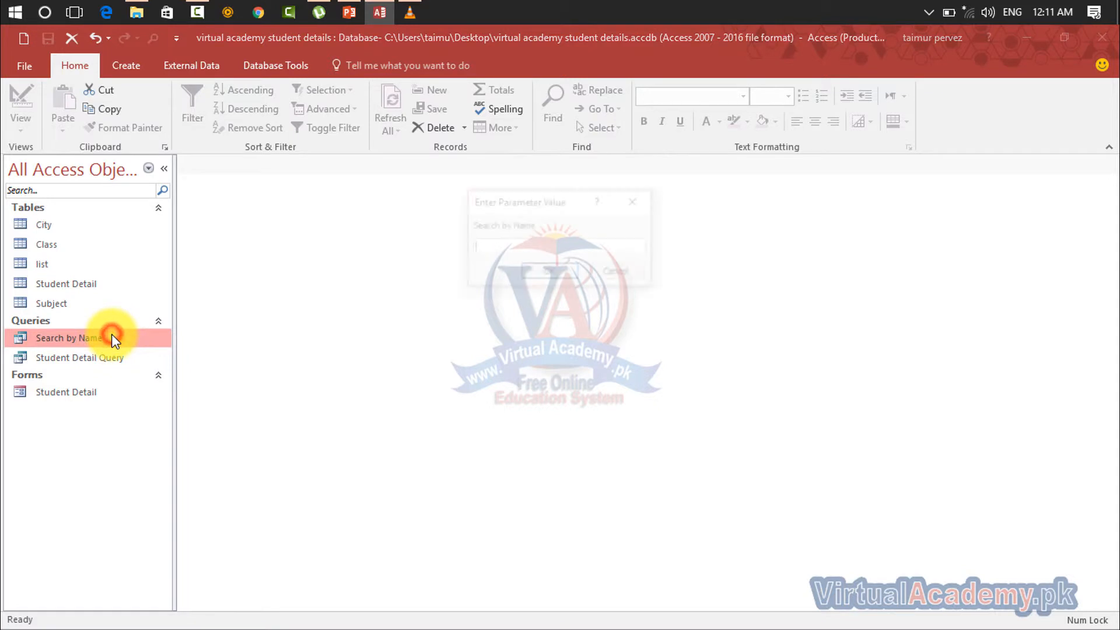
pyautogui.click(529, 243)
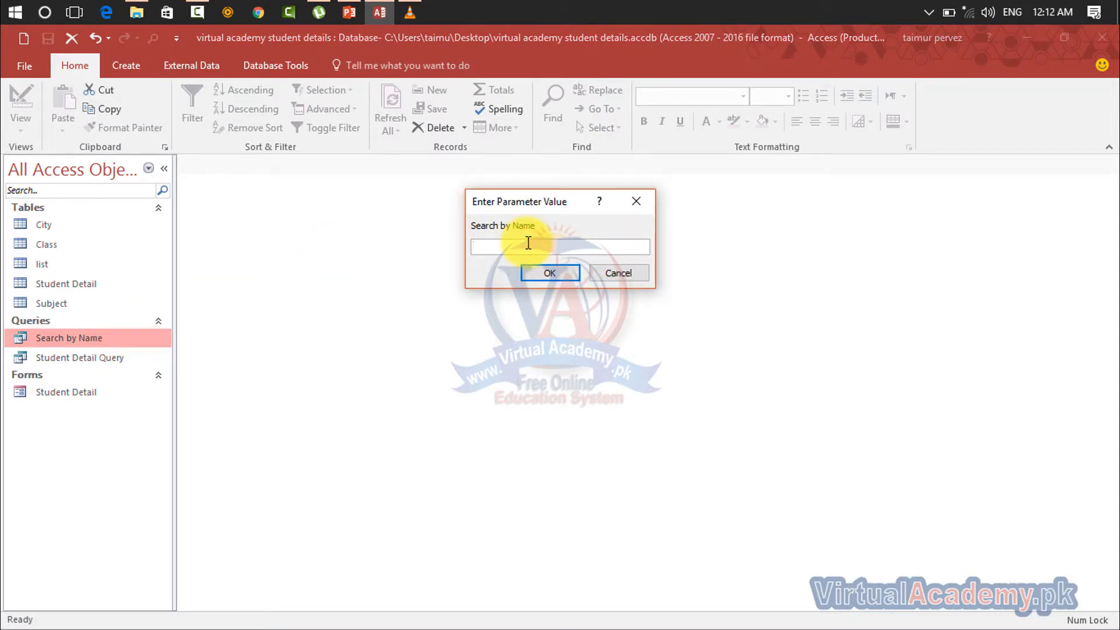
pyautogui.write('ali')
pyautogui.press('Return')
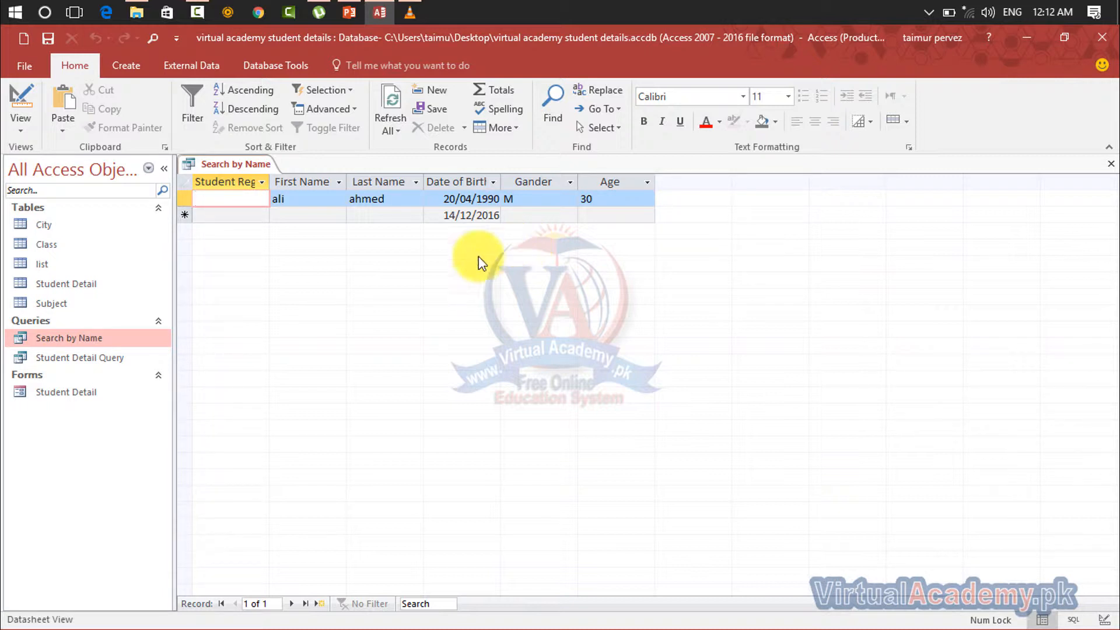
# Step: Open the Student Detail Query in Datasheet View alongside the name search
pyautogui.click(127, 360)
pyautogui.doubleClick(127, 361)
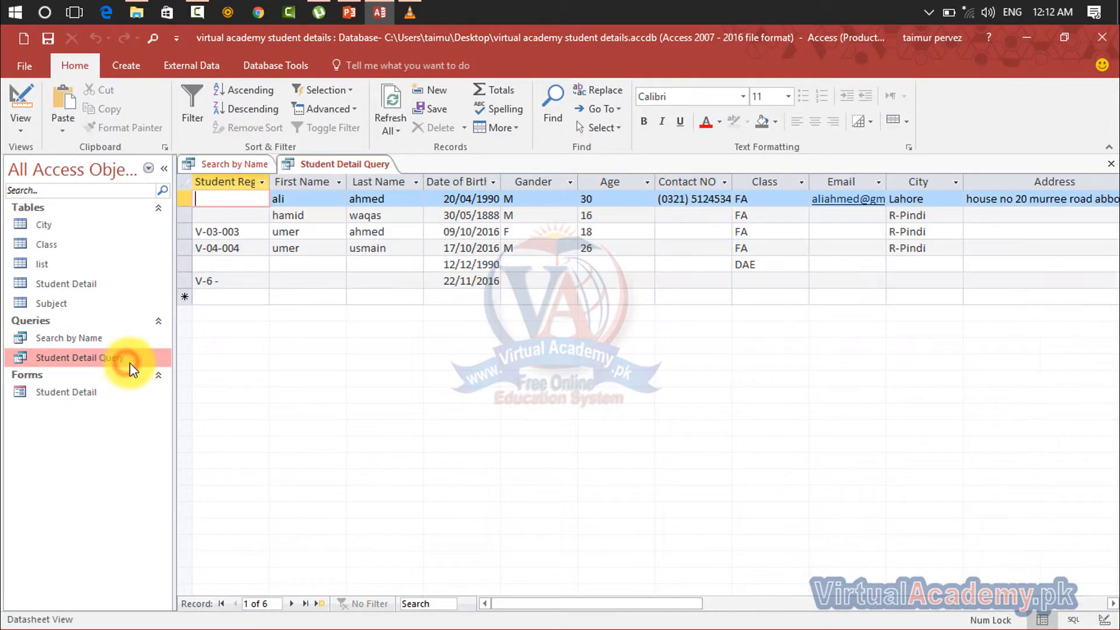
pyautogui.rightClick(124, 367)
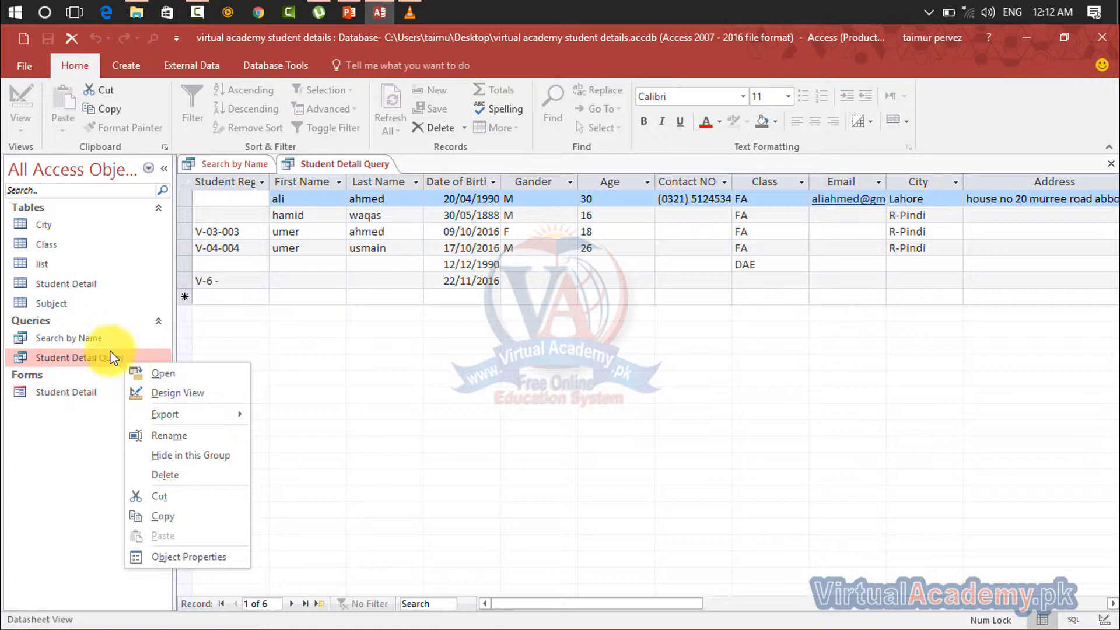
# Step: Start a simple query with the Query Wizard on the Student Detail table, including all available fields
pyautogui.click(69, 284)
pyautogui.click(70, 284)
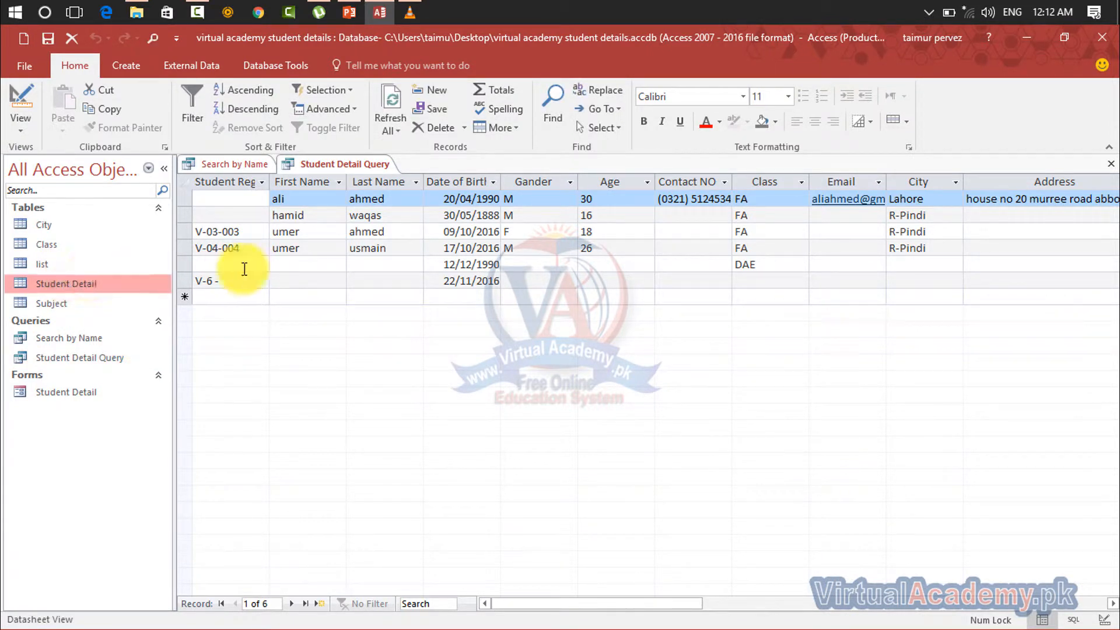
pyautogui.click(129, 63)
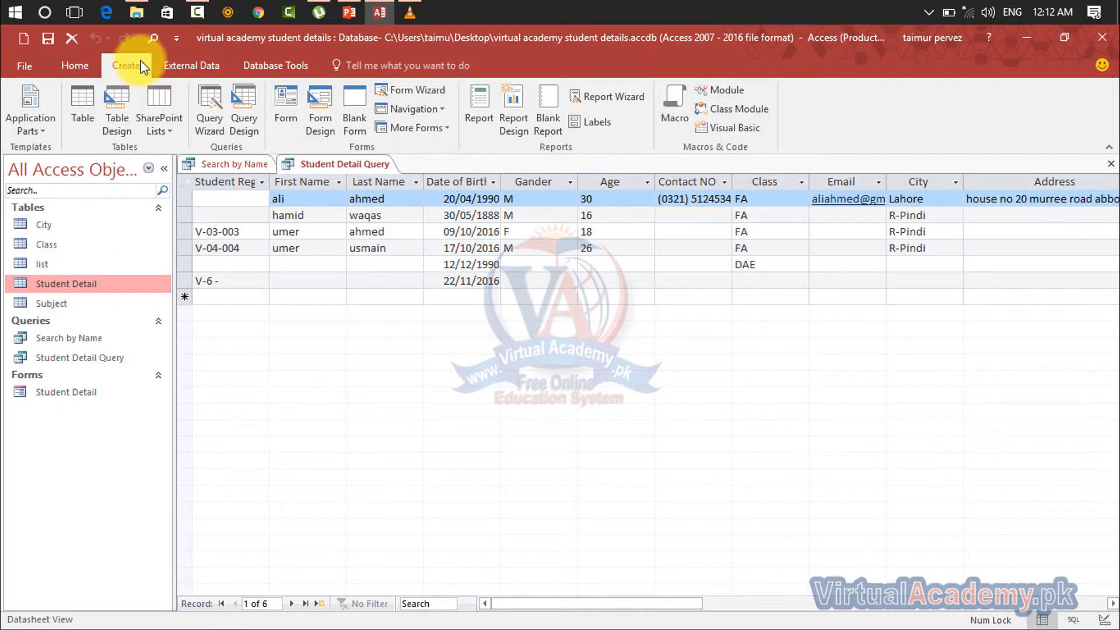
pyautogui.click(211, 113)
pyautogui.click(632, 417)
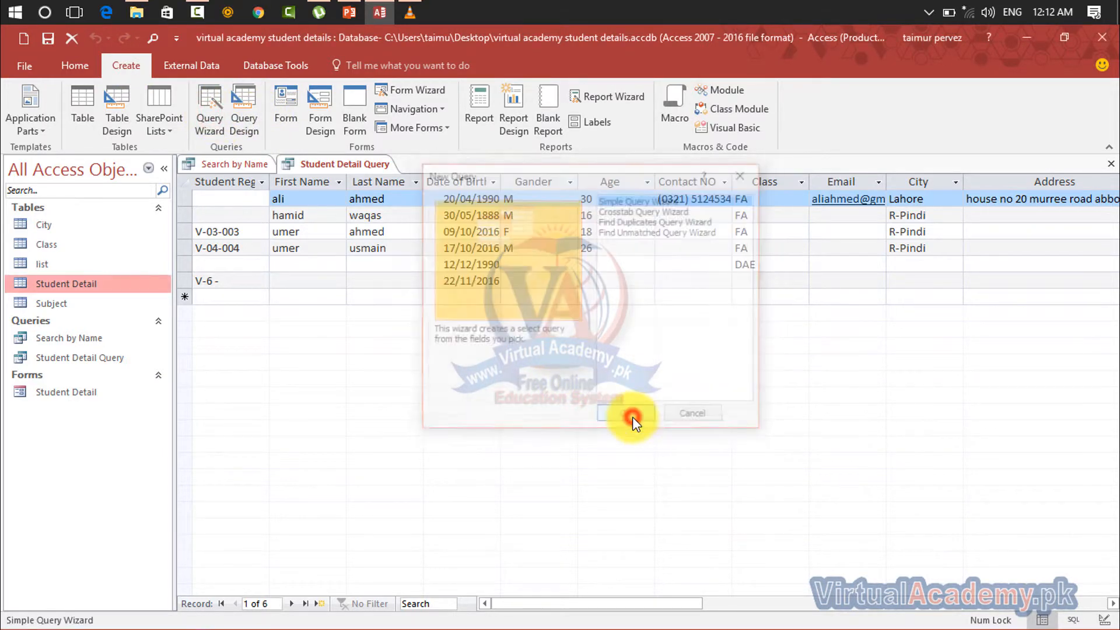
pyautogui.click(534, 311)
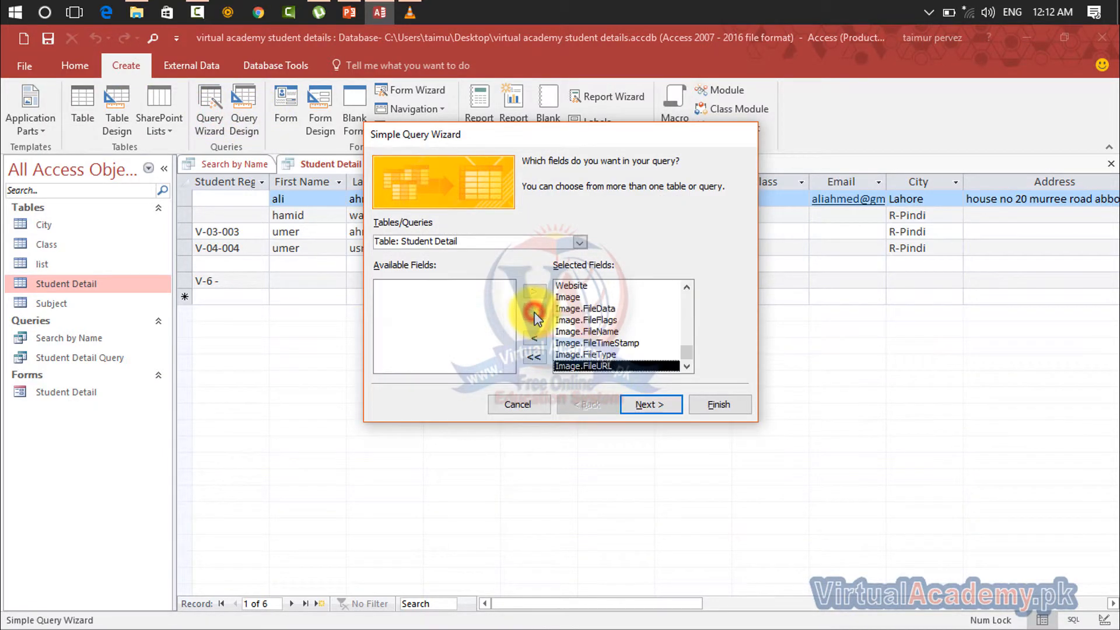
pyautogui.click(646, 405)
pyautogui.click(646, 405)
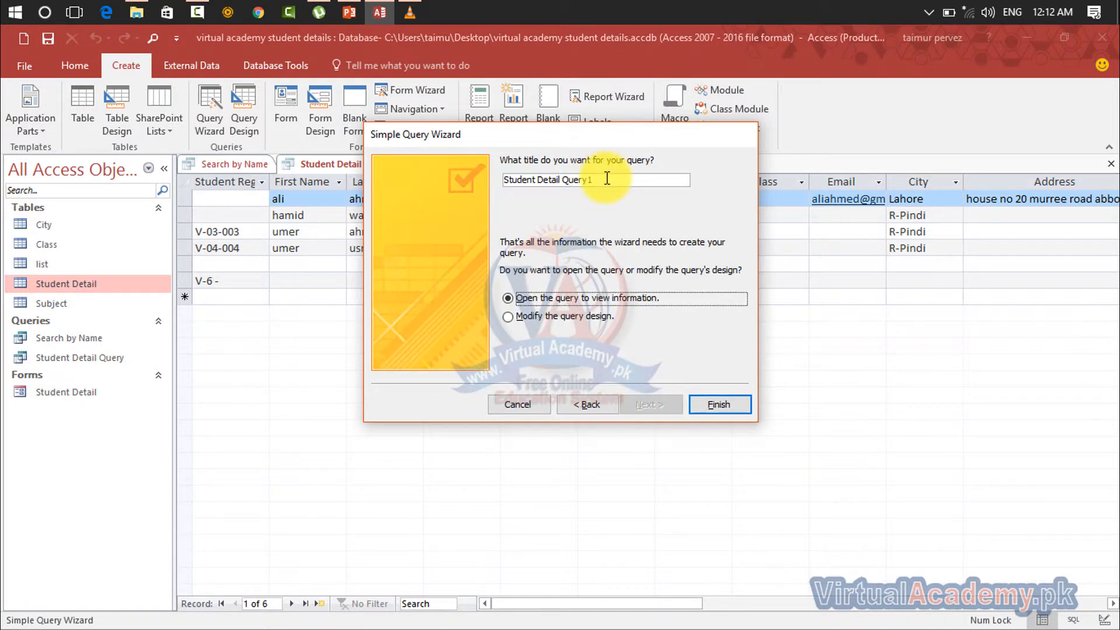
# Step: Title the new query Search By Class and finish the wizard, opening the query to view information
pyautogui.moveTo(607, 179); pyautogui.dragTo(465, 180)
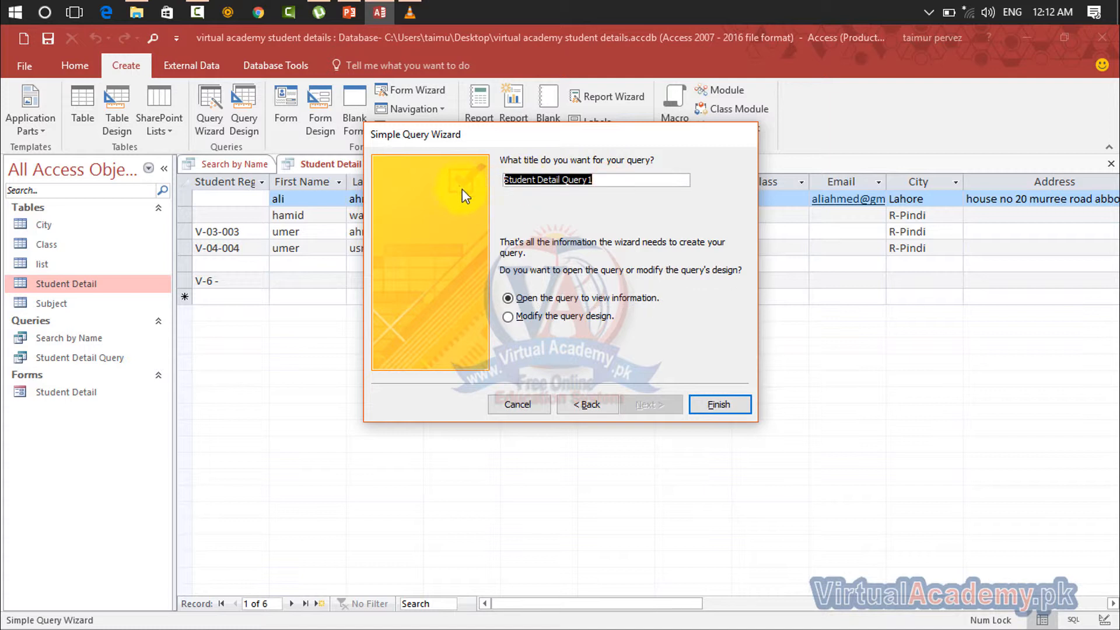
pyautogui.press('capslock')
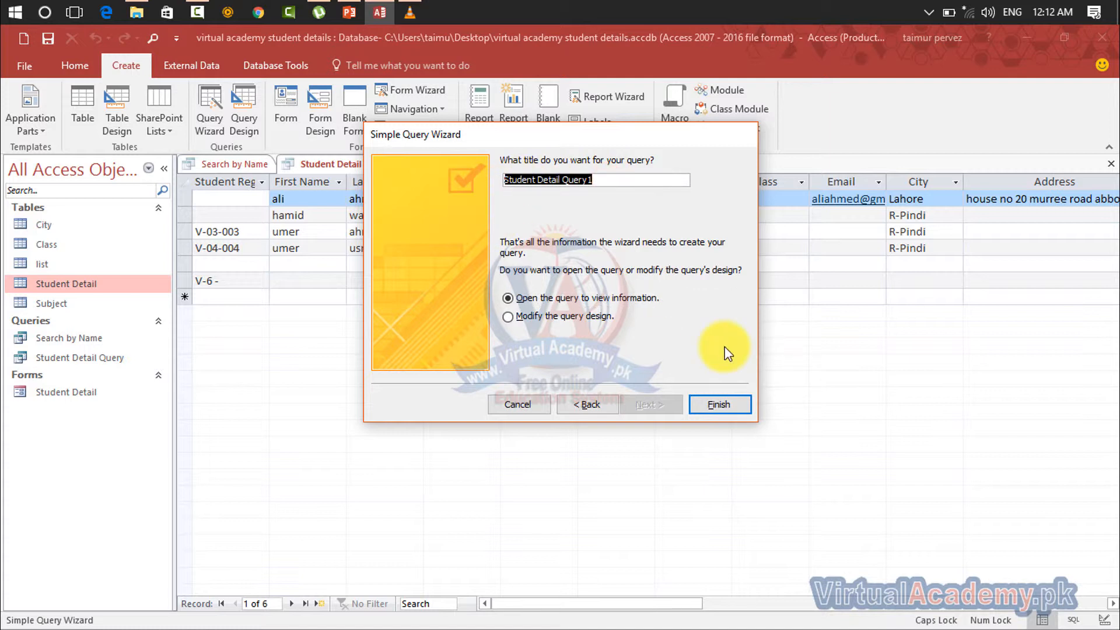
pyautogui.press('capslock')
pyautogui.press('BackSpace')
pyautogui.write('Ses')
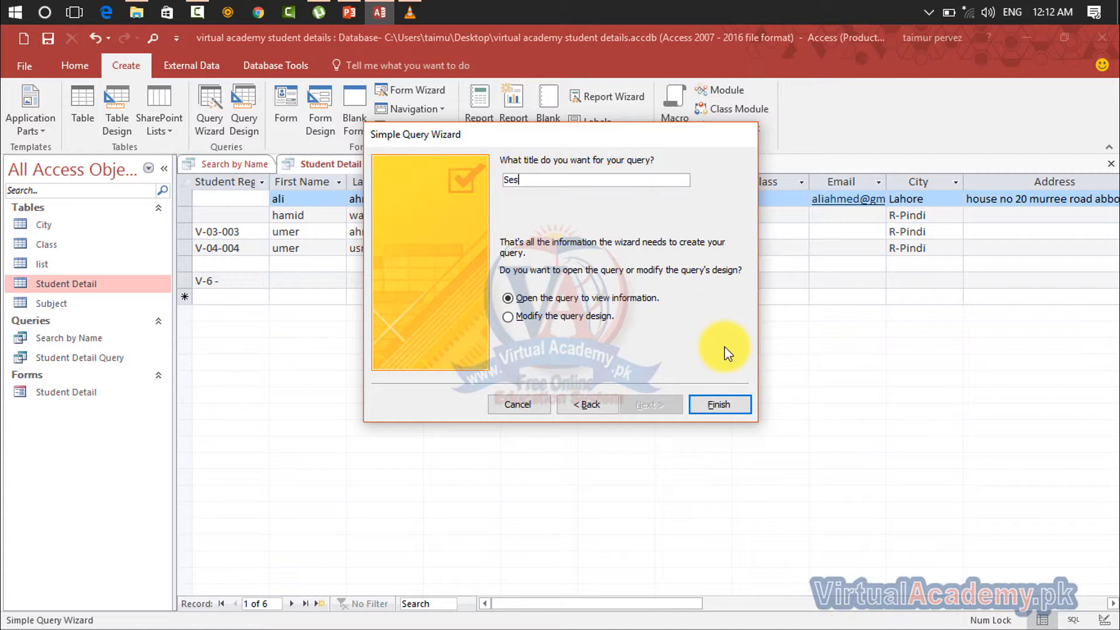
pyautogui.press('BackSpace')
pyautogui.write('arch By')
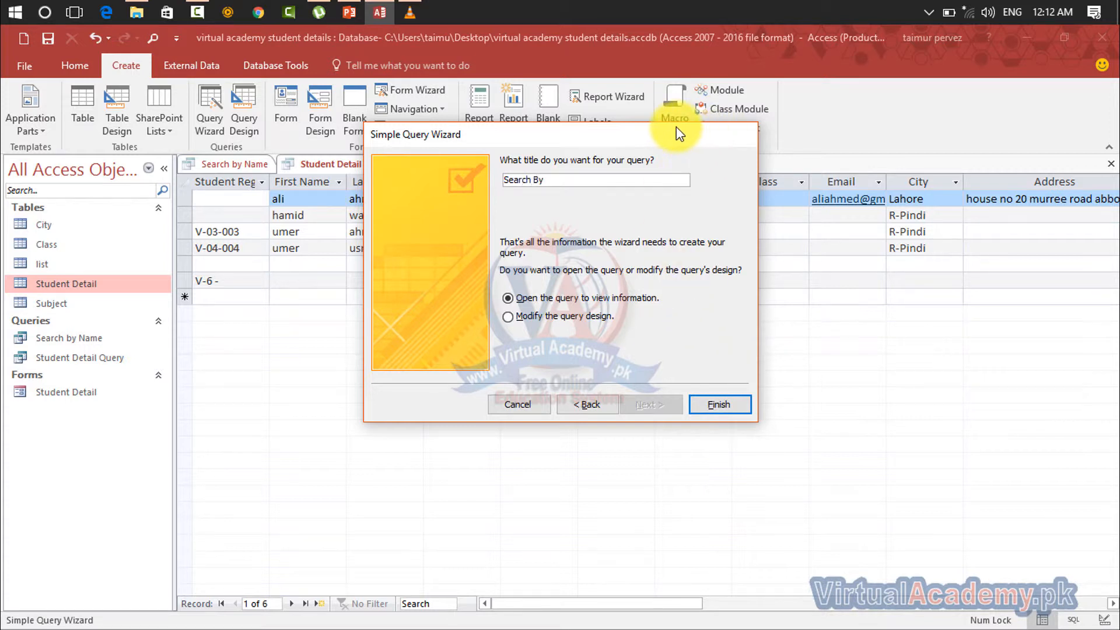
pyautogui.moveTo(671, 133); pyautogui.dragTo(772, 313)
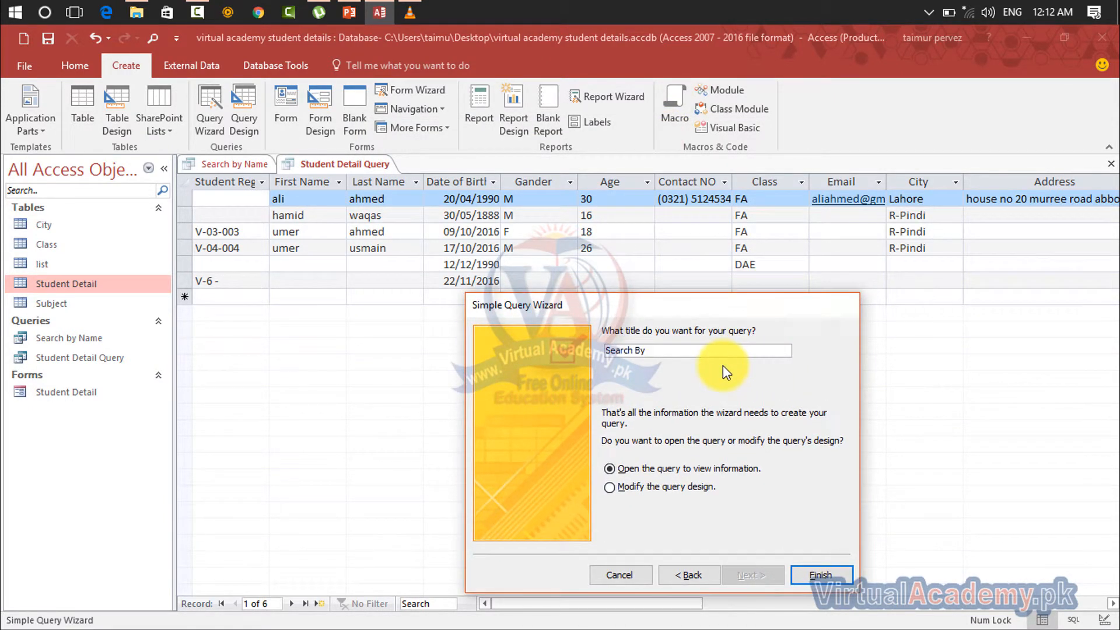
pyautogui.write('Class')
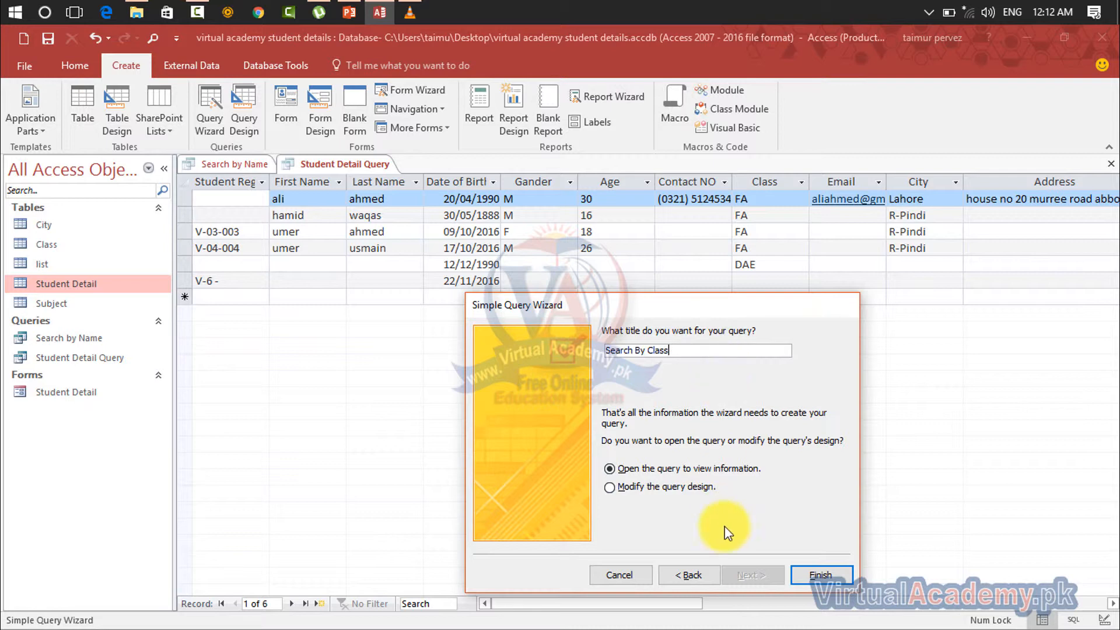
pyautogui.click(820, 576)
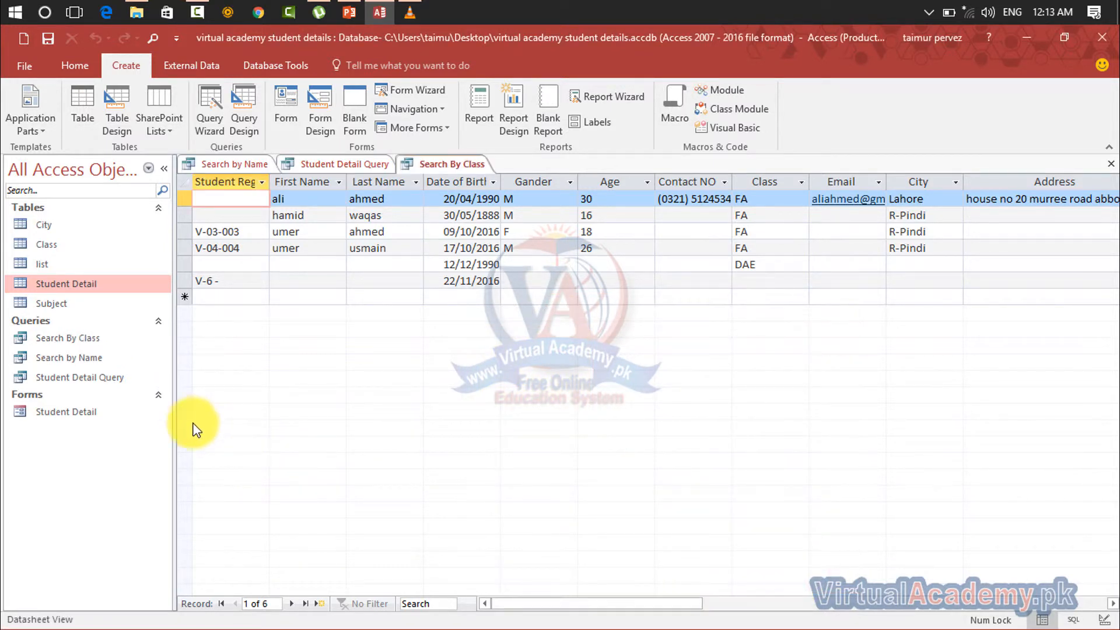
# Step: Switch the Search By Class query to Design View
pyautogui.click(89, 340)
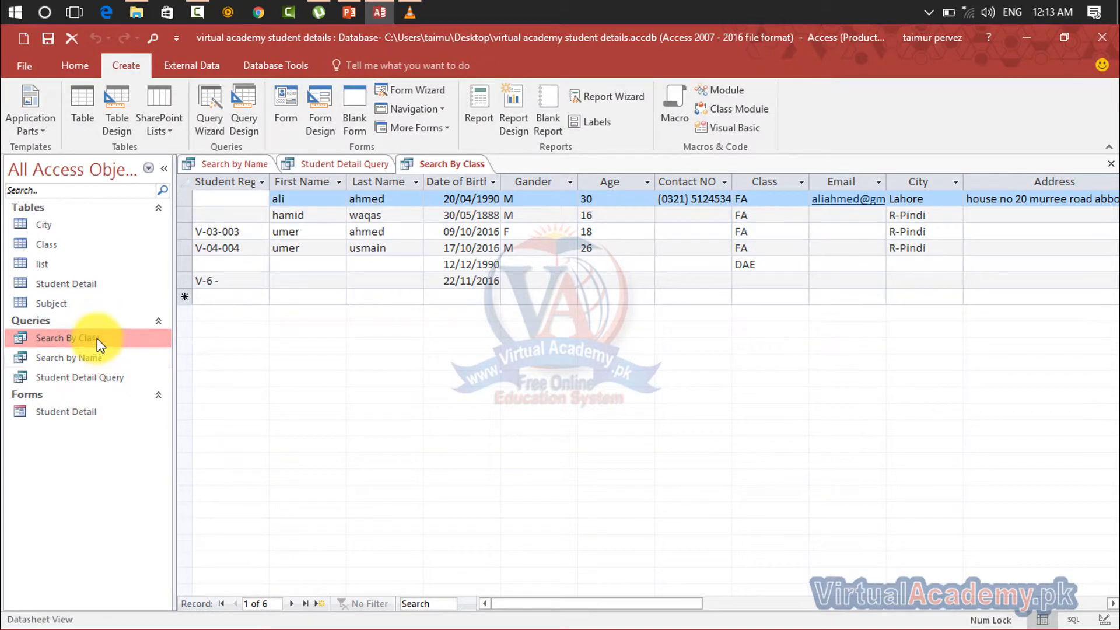
pyautogui.doubleClick(97, 336)
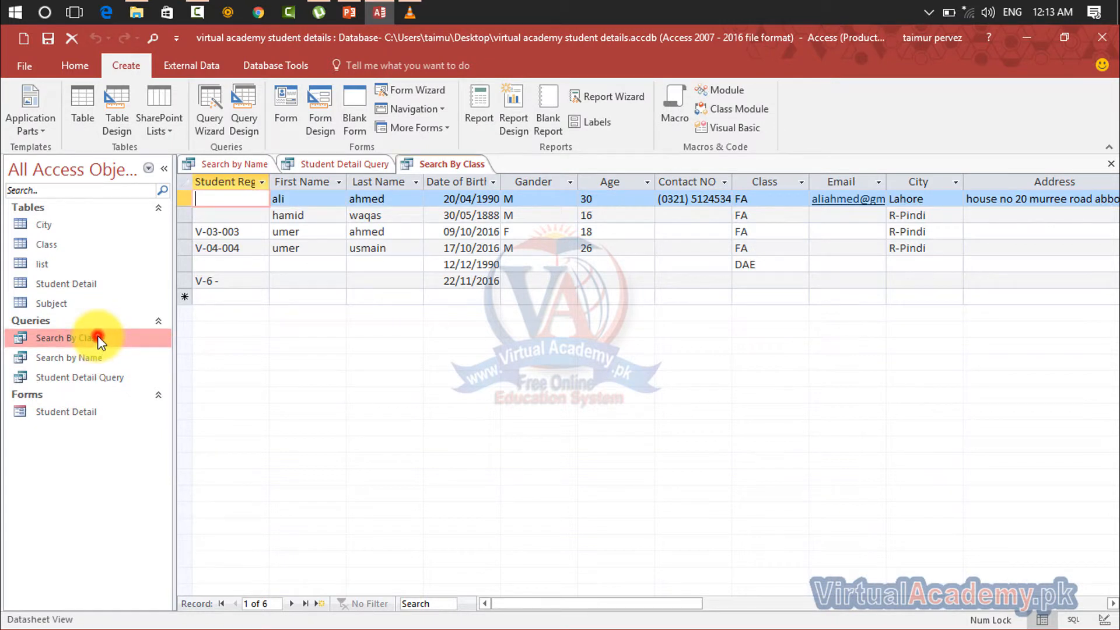
pyautogui.click(75, 66)
pyautogui.click(24, 125)
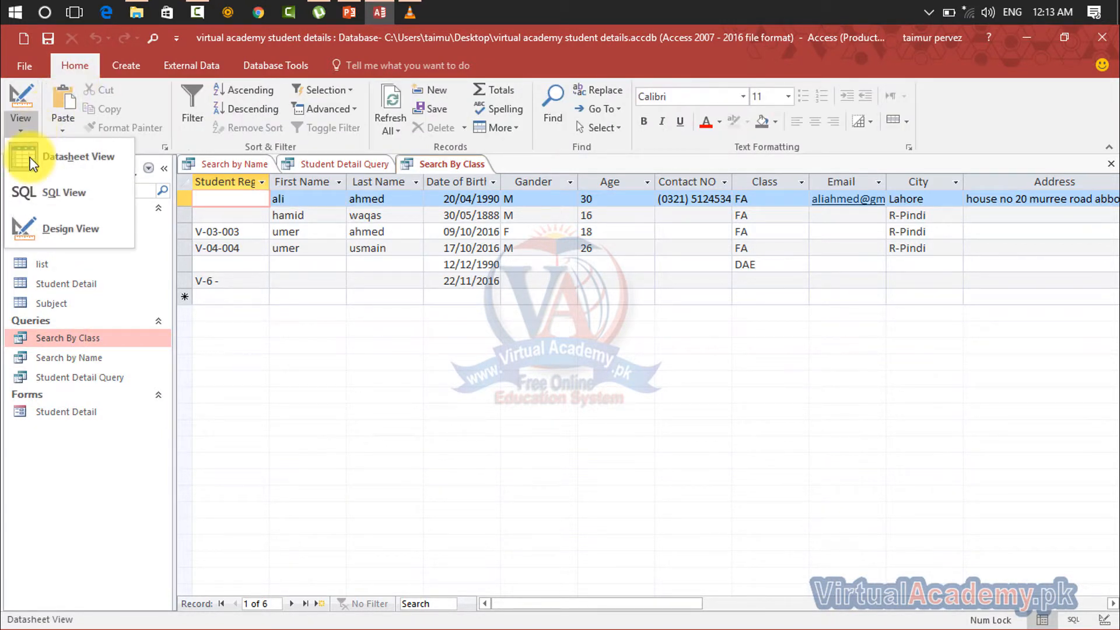
pyautogui.click(41, 222)
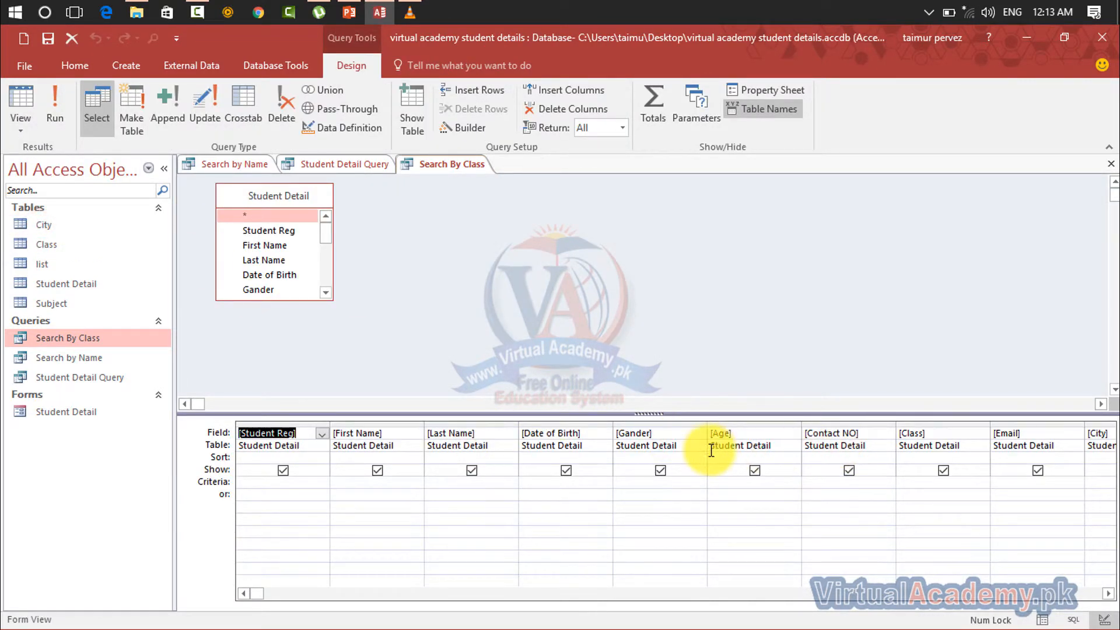
# Step: Enter the parameter criterion [Search By Class] for the Class field
pyautogui.click(922, 483)
pyautogui.write('0')
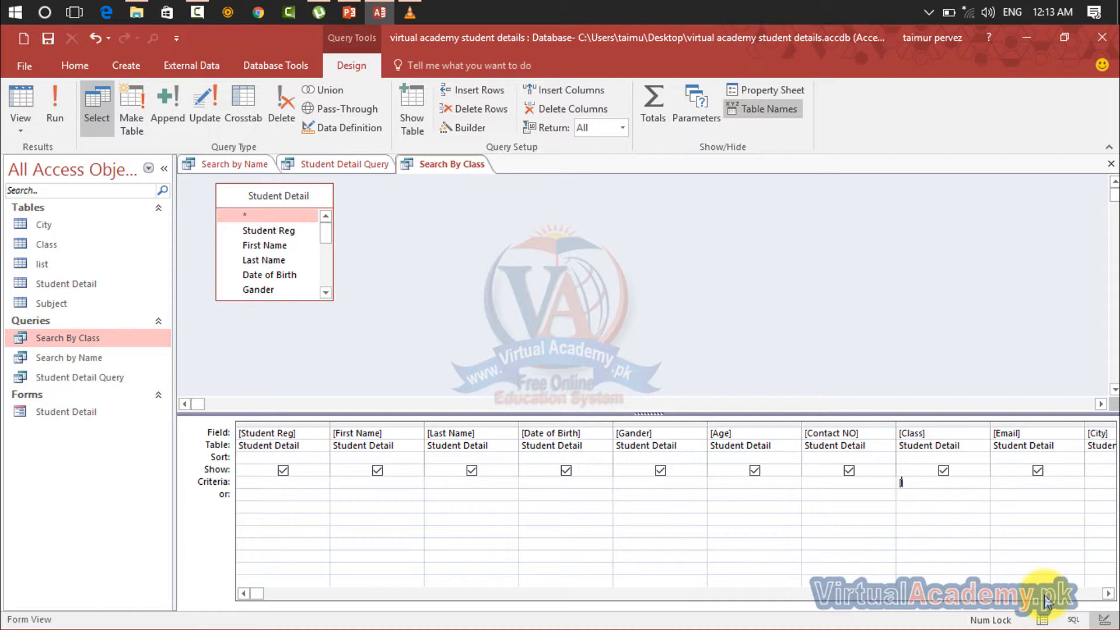
pyautogui.write('Se')
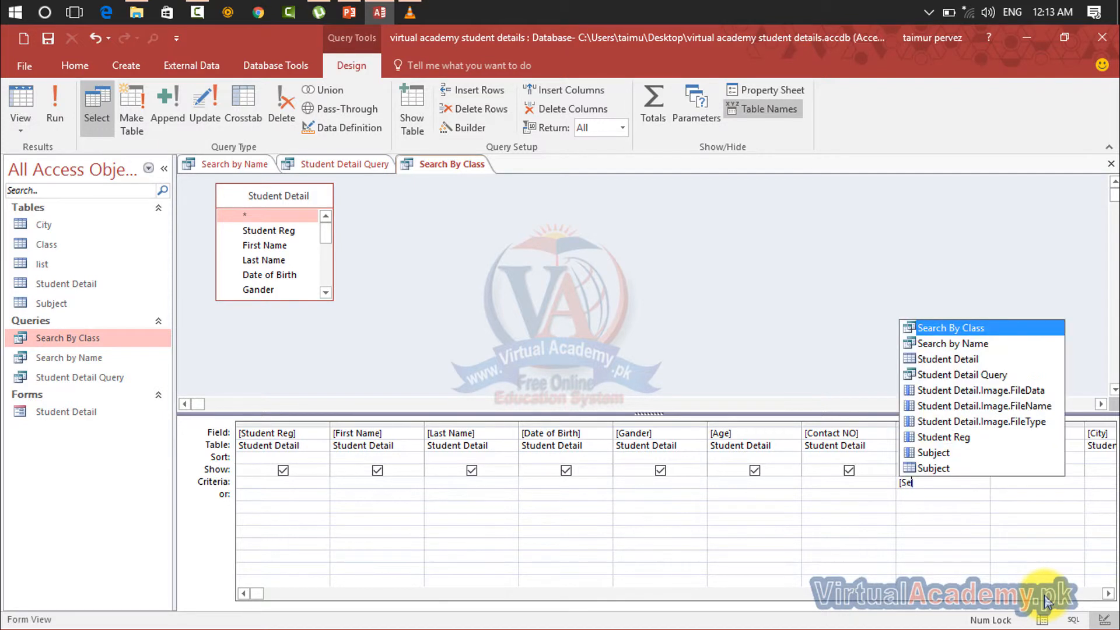
pyautogui.press('BackSpace')
pyautogui.press('BackSpace')
pyautogui.press('BackSpace')
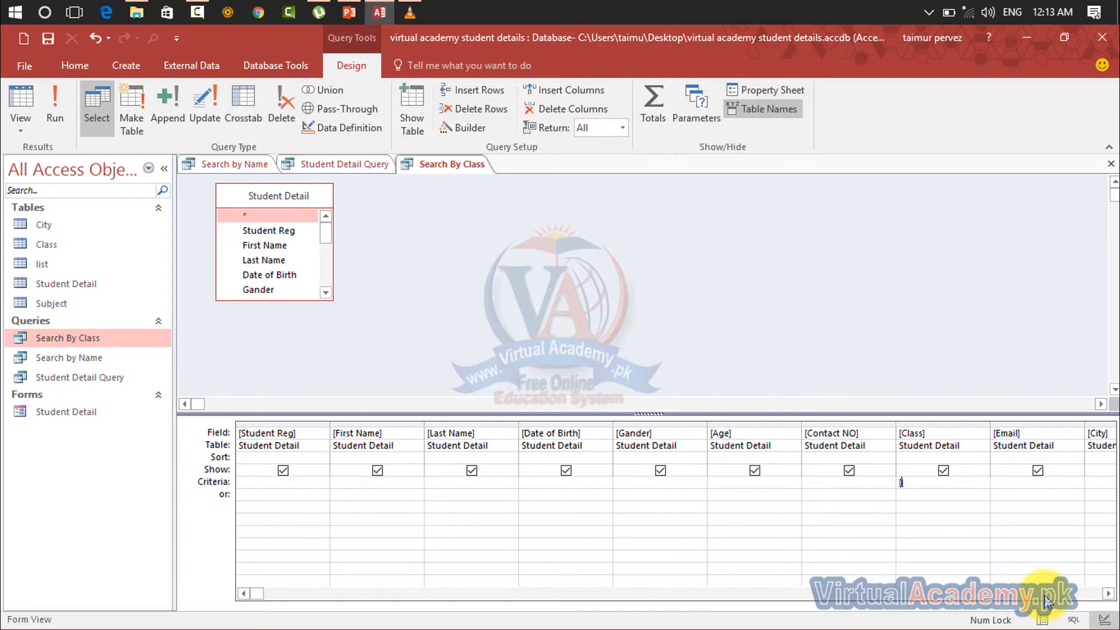
pyautogui.write('[Sear')
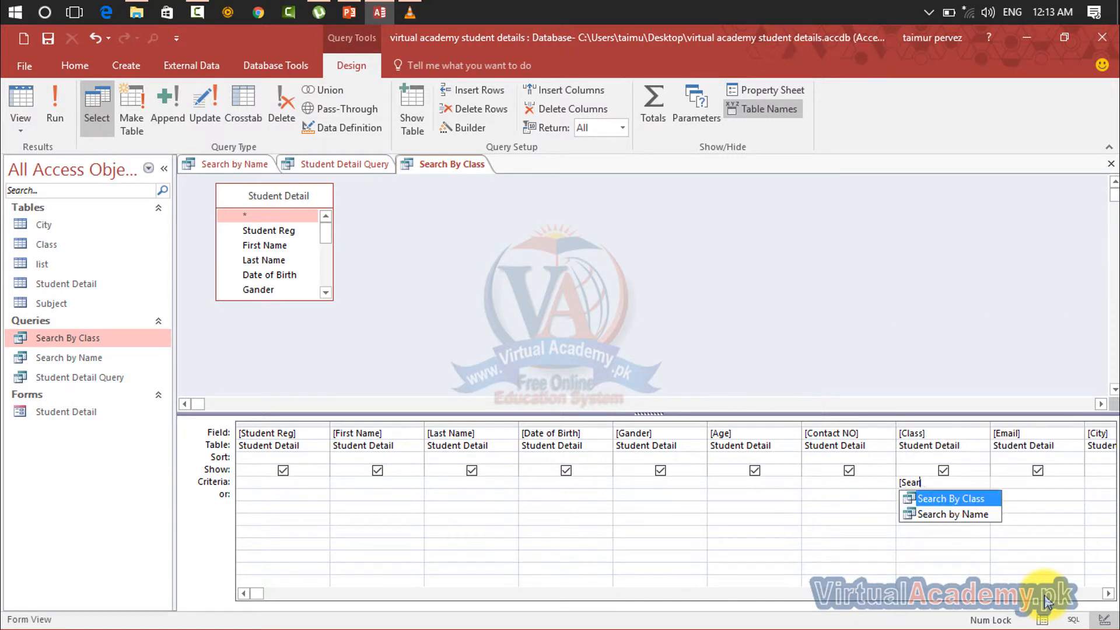
pyautogui.write('ch ')
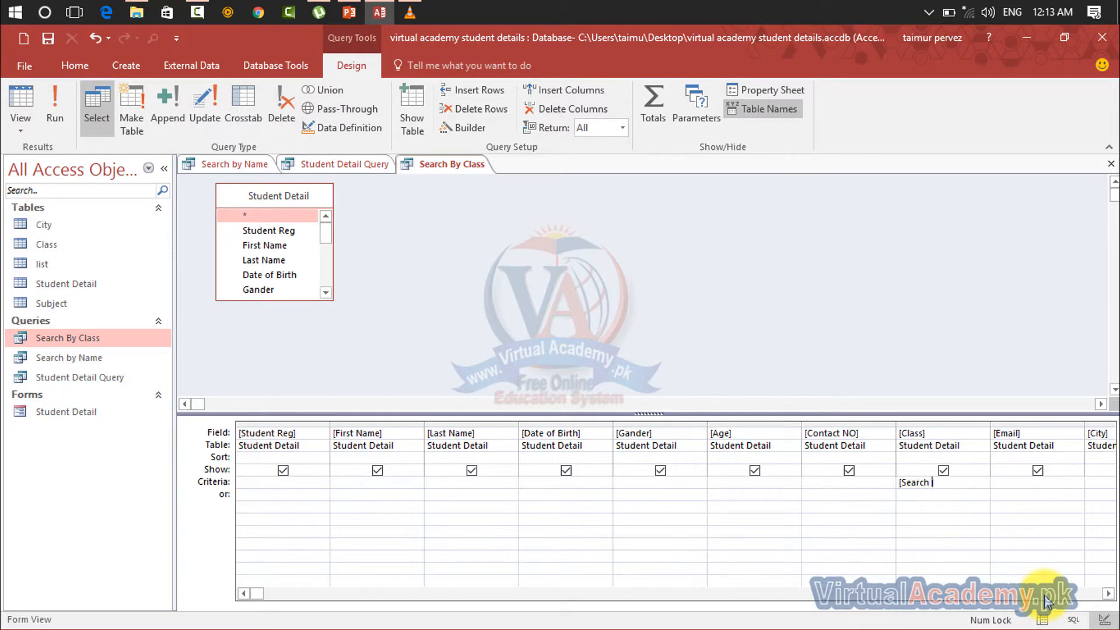
pyautogui.write('By C')
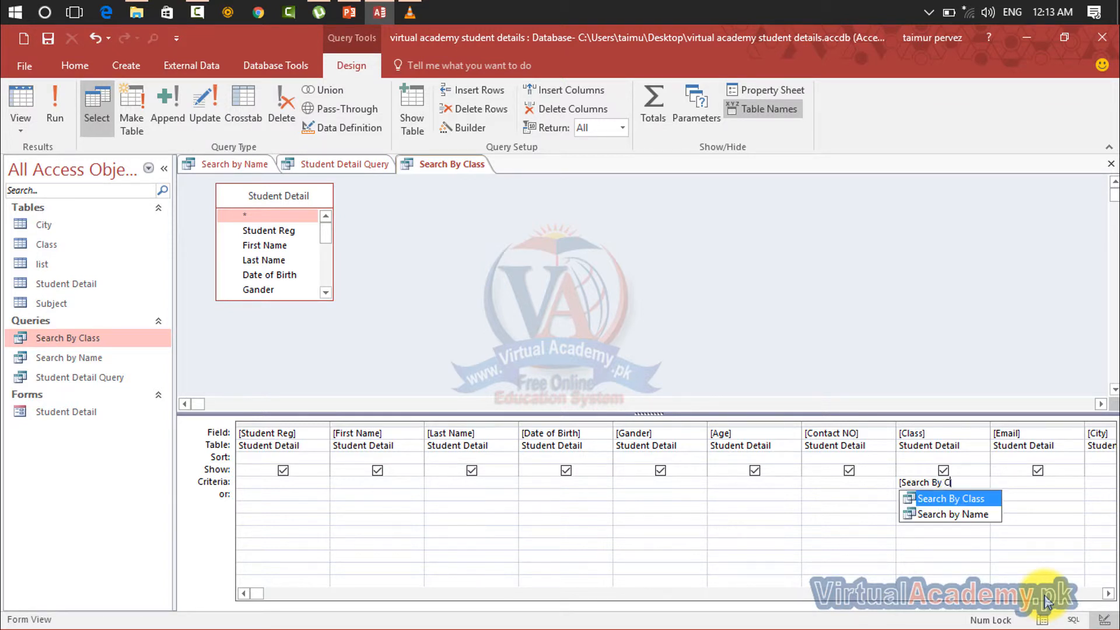
pyautogui.write('lass]')
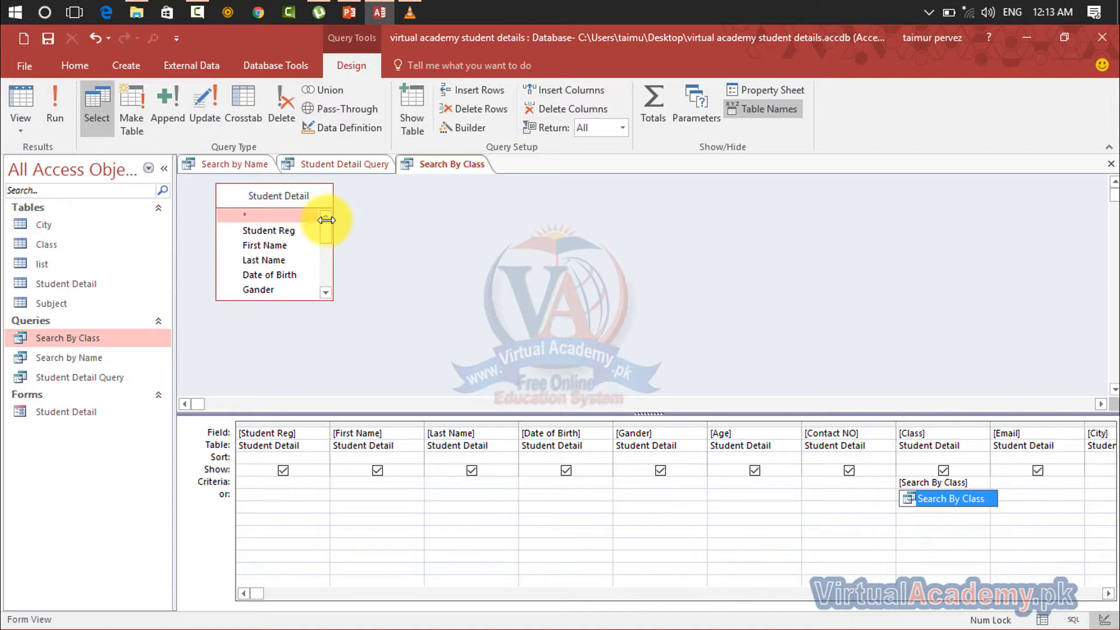
# Step: Run the query with 9 as the class parameter, and close it, saving the design changes
pyautogui.click(56, 110)
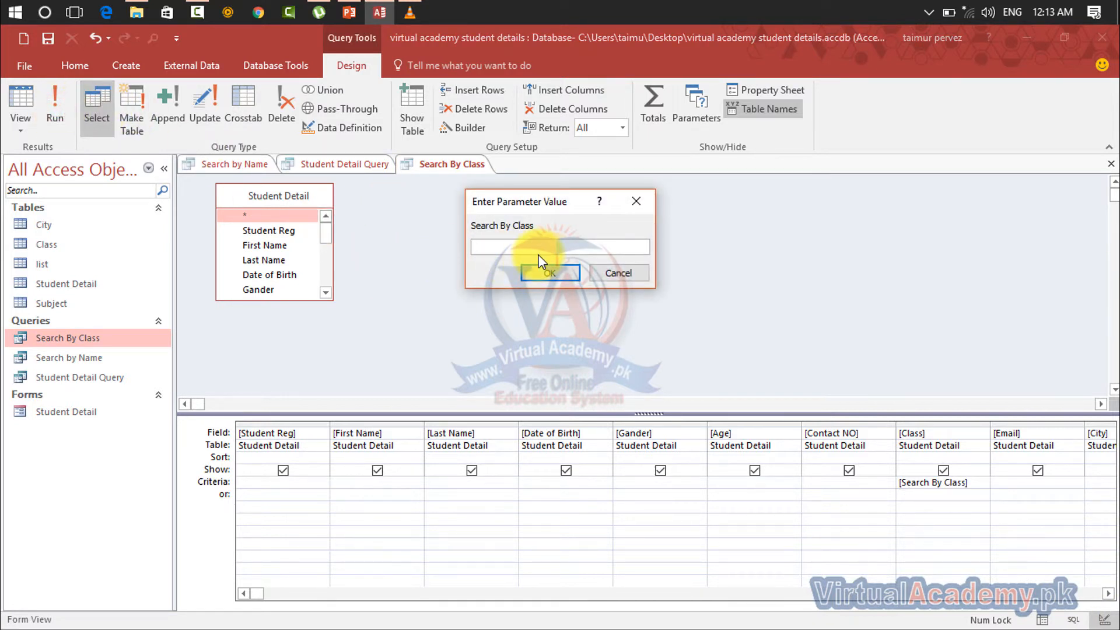
pyautogui.write('9')
pyautogui.press('Return')
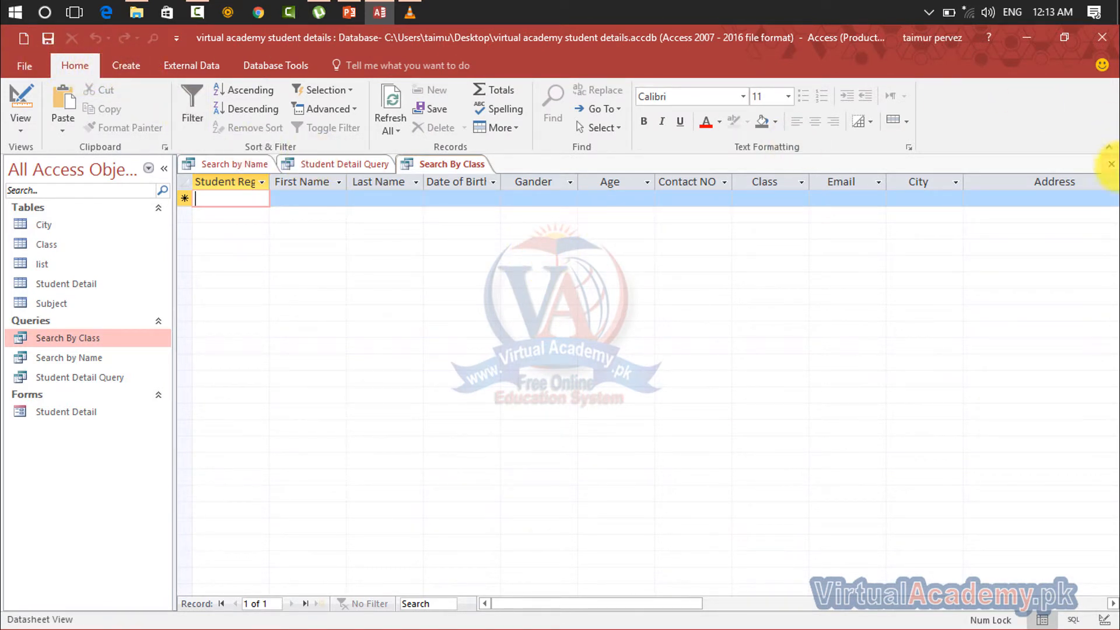
pyautogui.click(1111, 164)
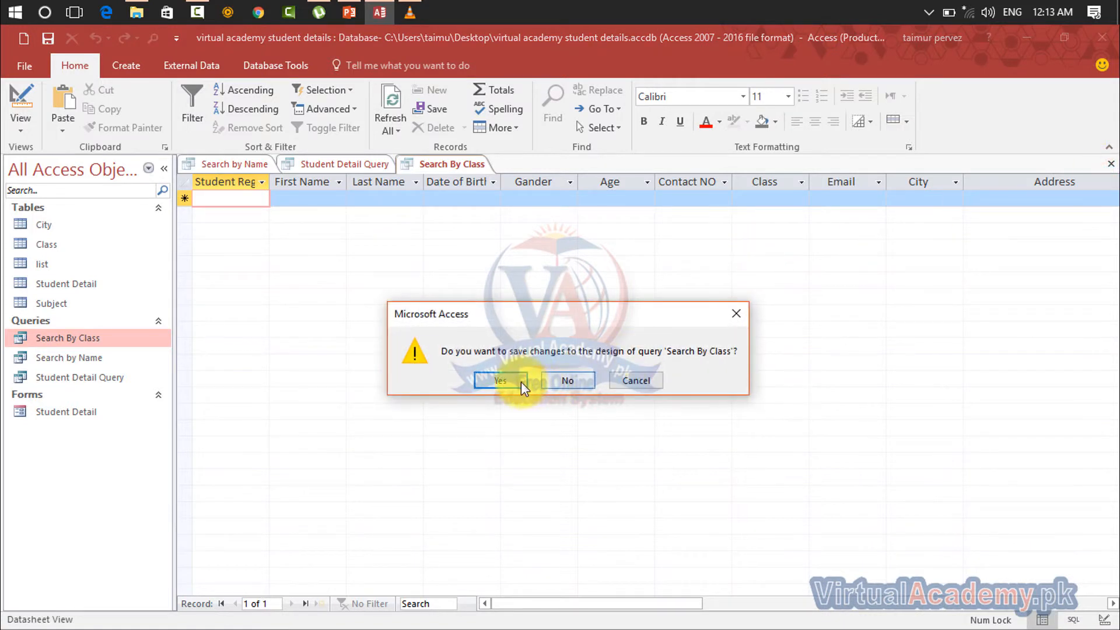
pyautogui.click(520, 381)
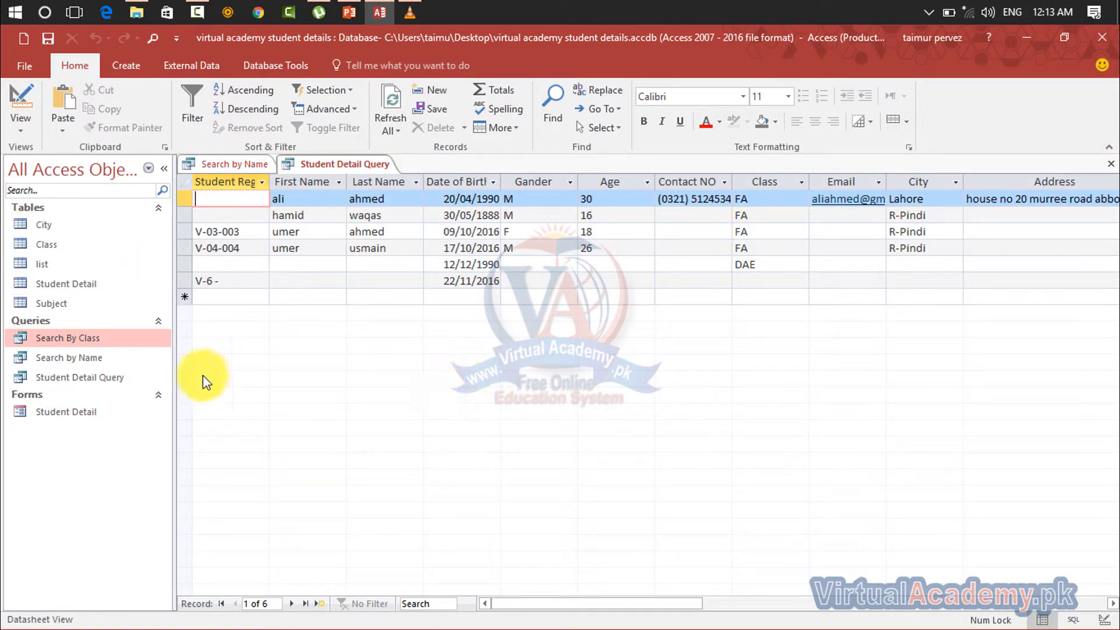
# Step: Run the Search By Class query with dae as the class parameter, and close it along with the Student Detail Query and Search by Name
pyautogui.doubleClick(83, 339)
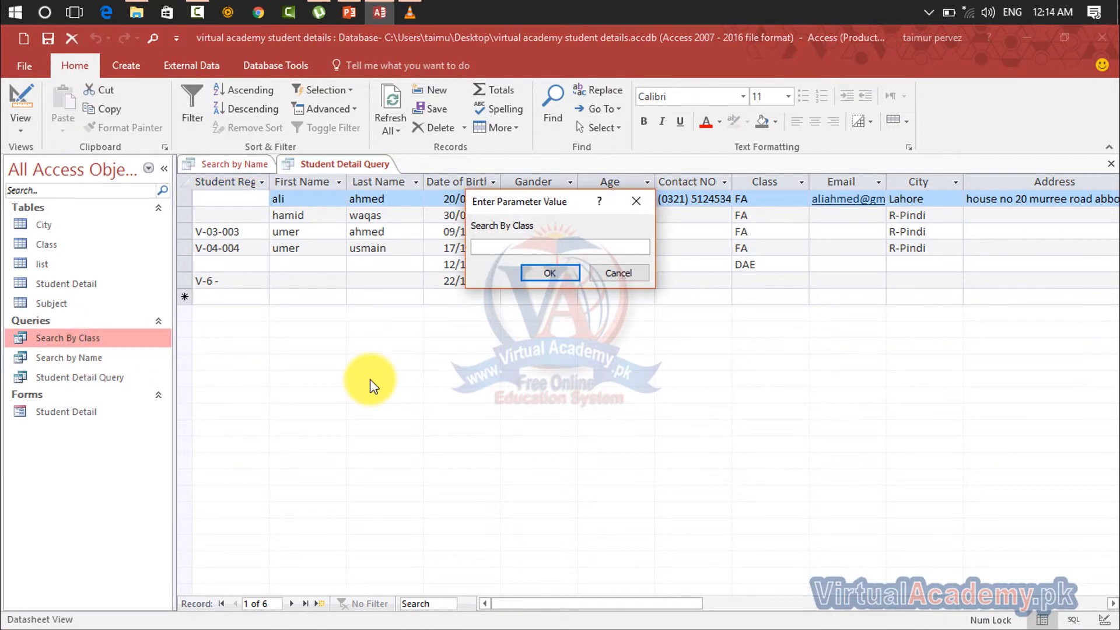
pyautogui.write('dae')
pyautogui.press('Return')
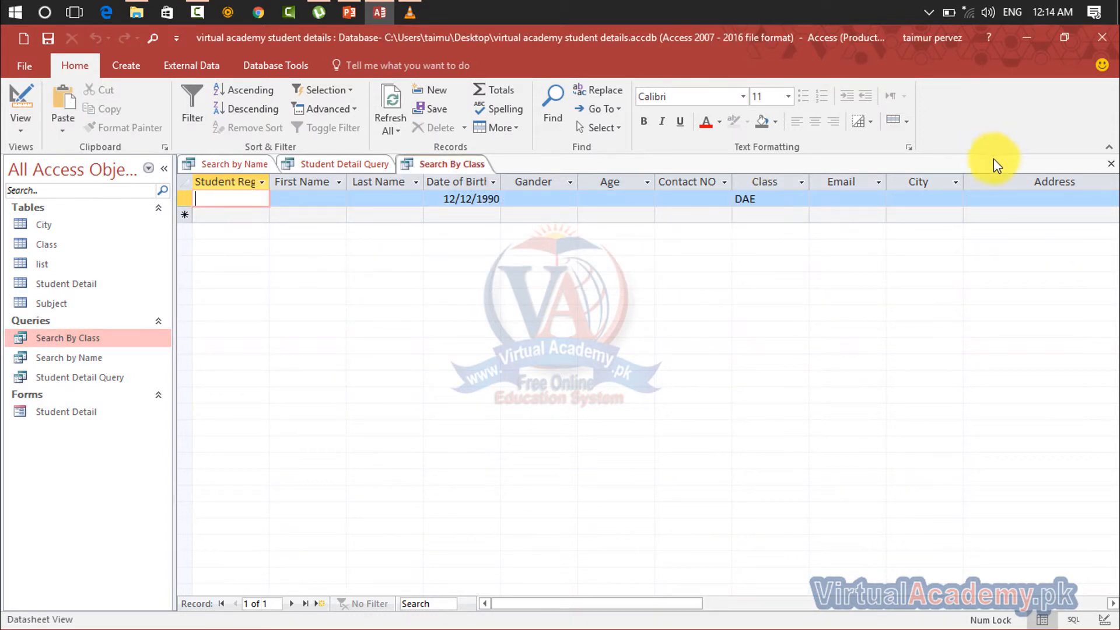
pyautogui.click(1111, 164)
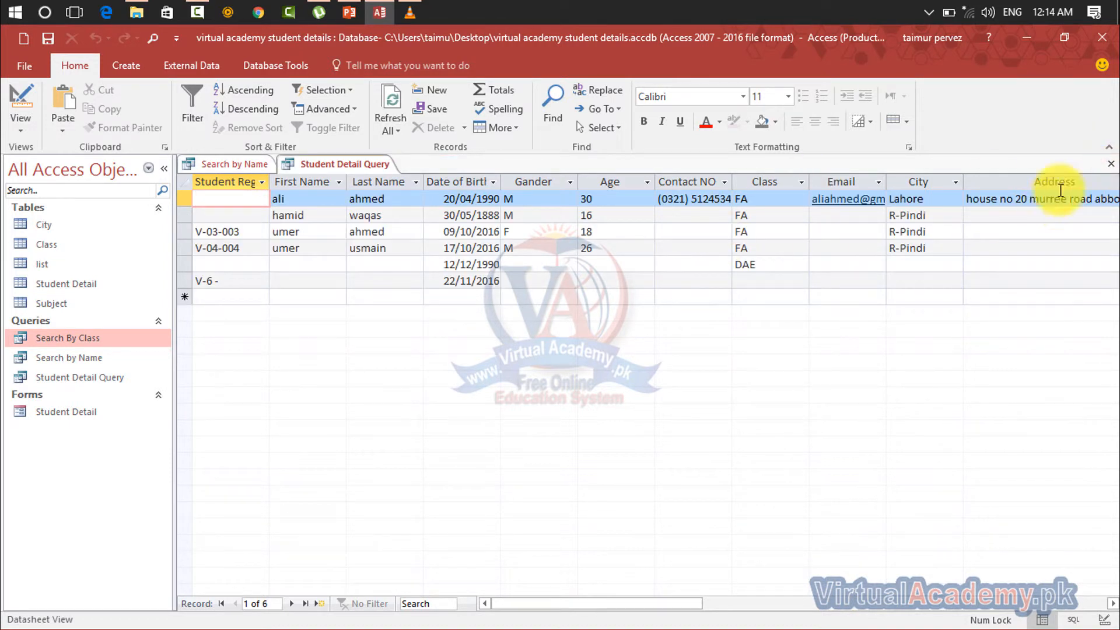
pyautogui.click(1111, 164)
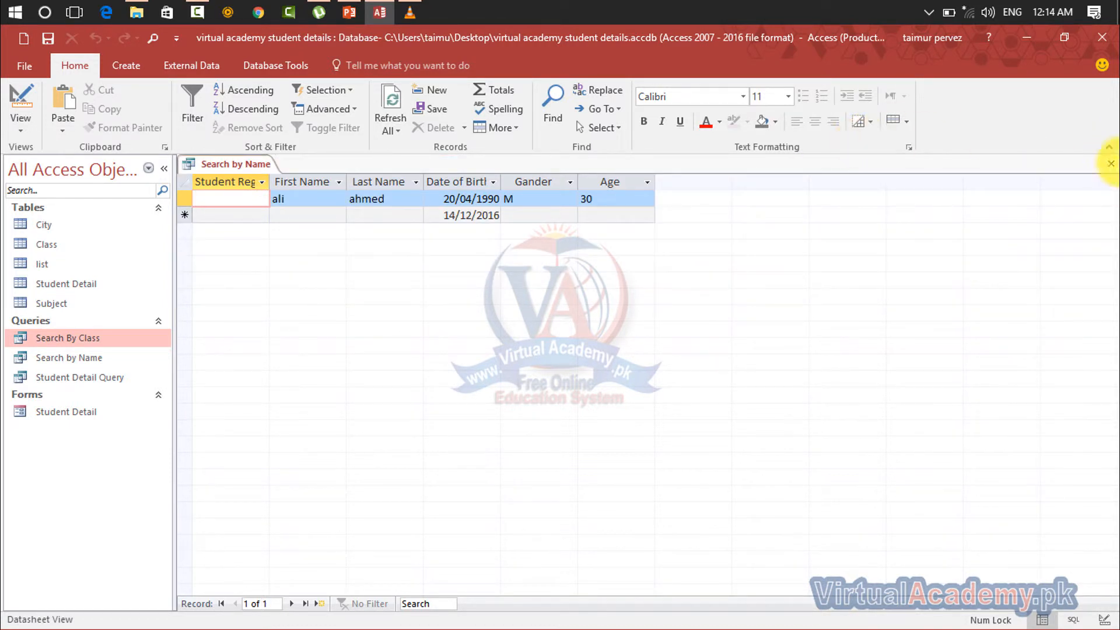
pyautogui.click(1111, 164)
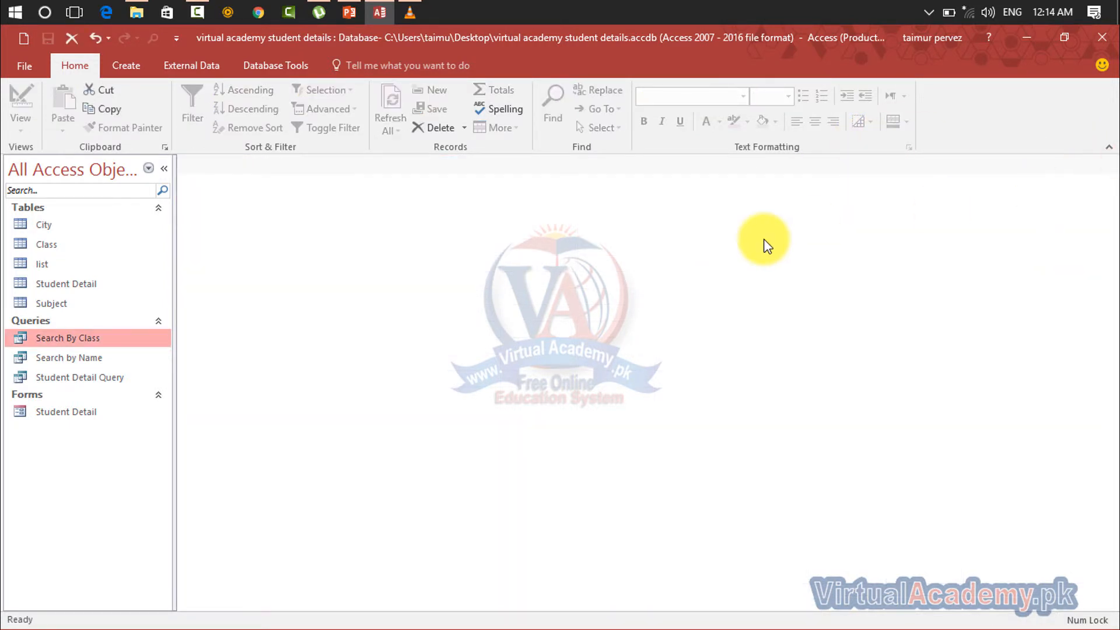
# Step: Run the Search By Class query with FA as the class parameter, and close its results
pyautogui.click(148, 341)
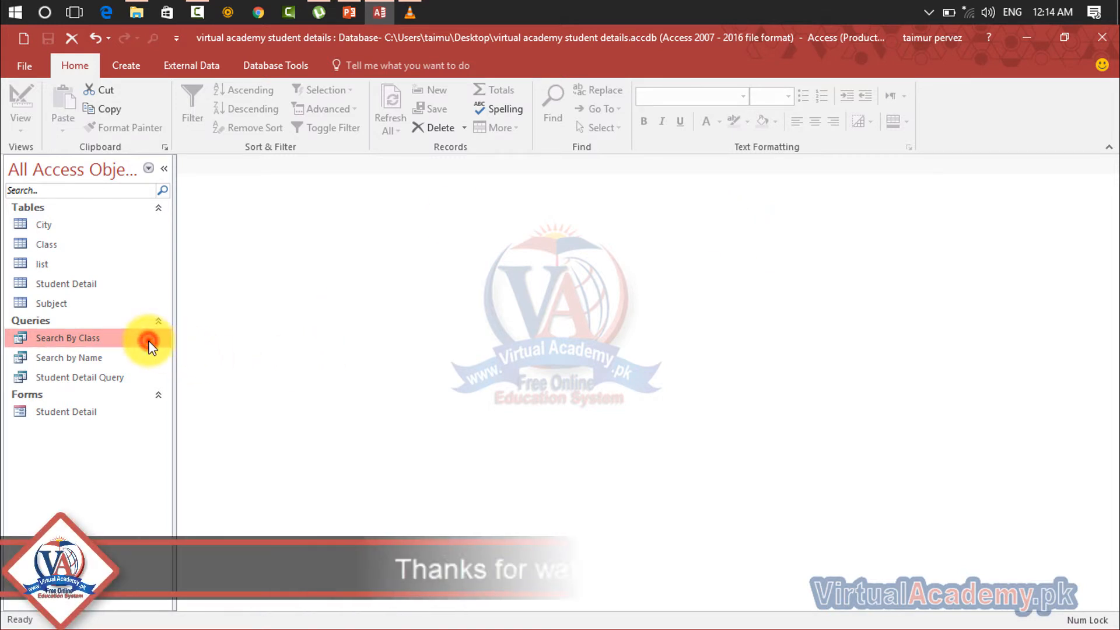
pyautogui.doubleClick(149, 342)
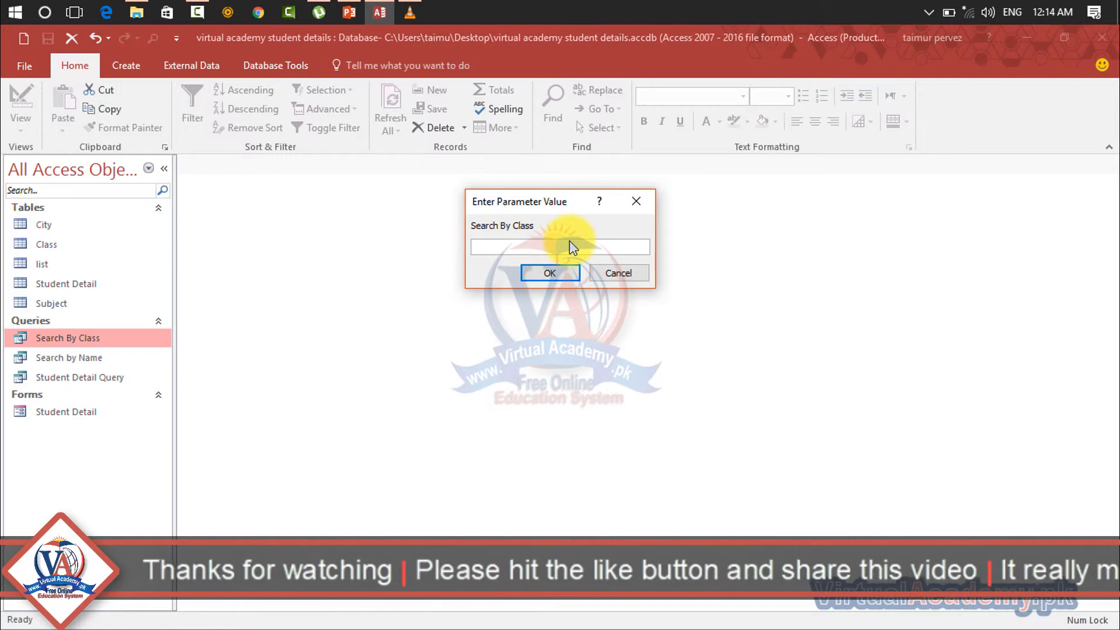
pyautogui.write('F')
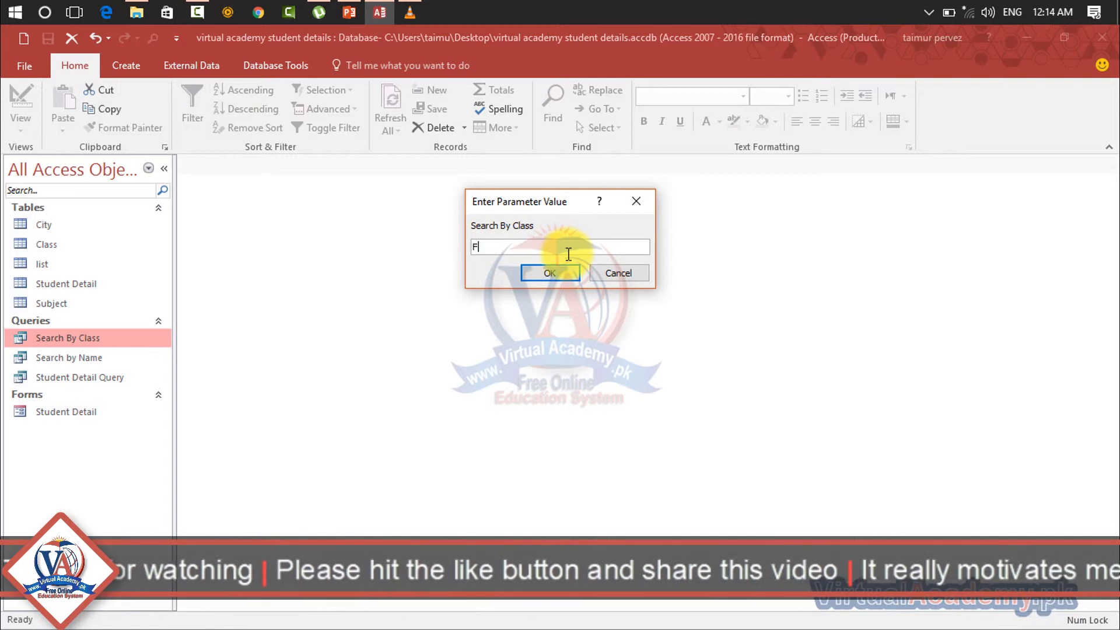
pyautogui.write('A')
pyautogui.press('Return')
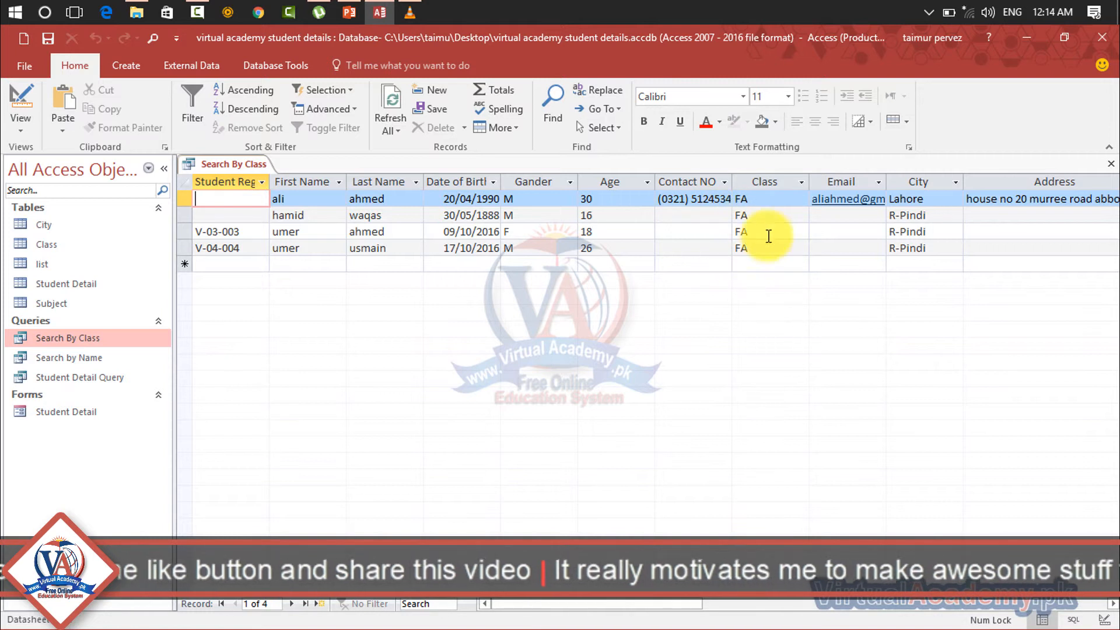
pyautogui.click(1112, 163)
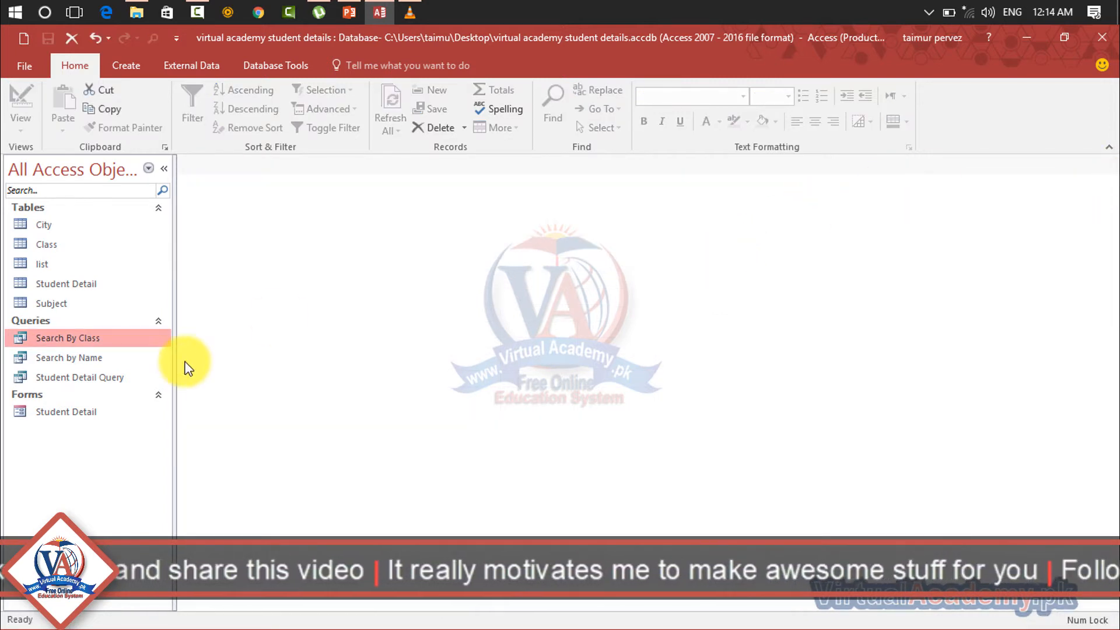